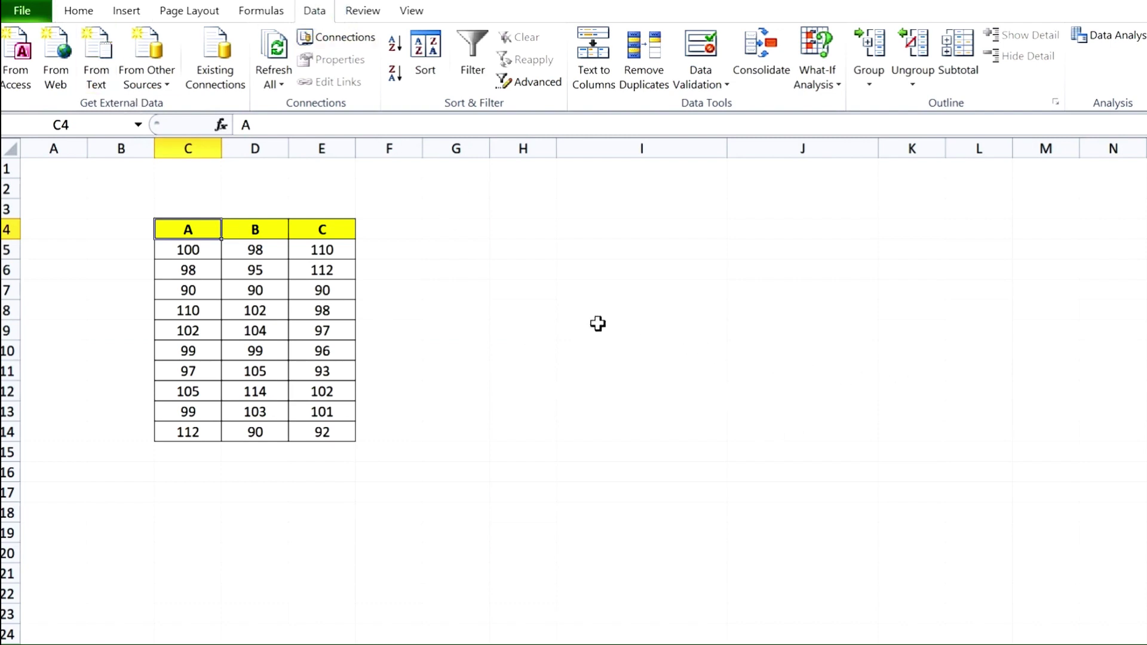
- Turn off the Analysis ToolPak add-in
click(1117, 37)
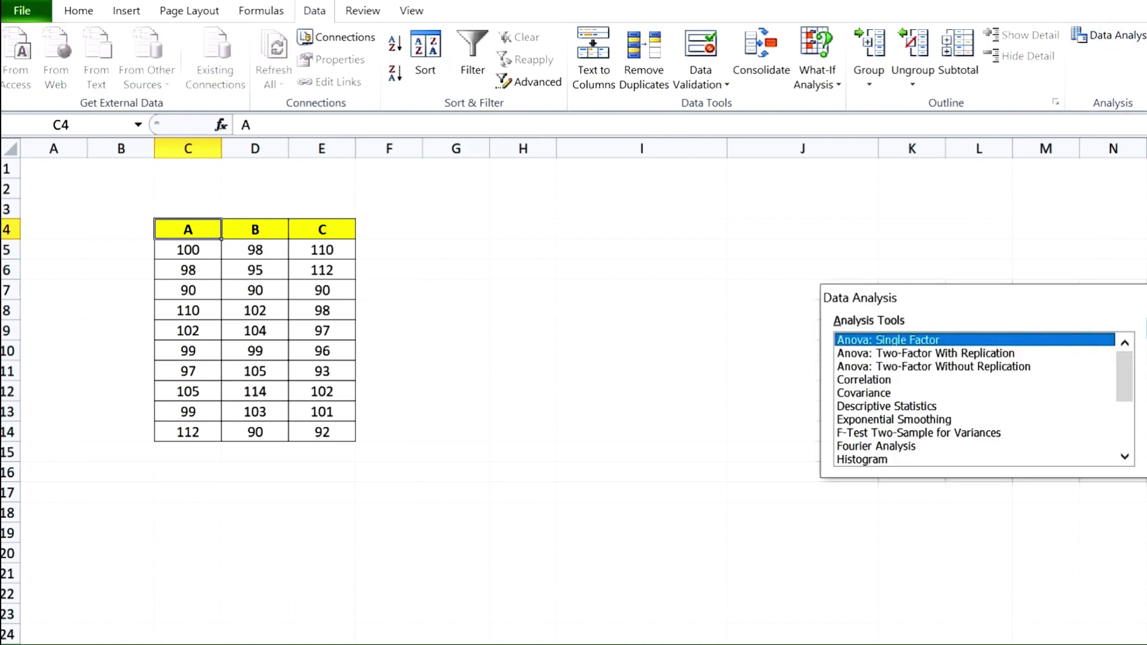
key(Escape)
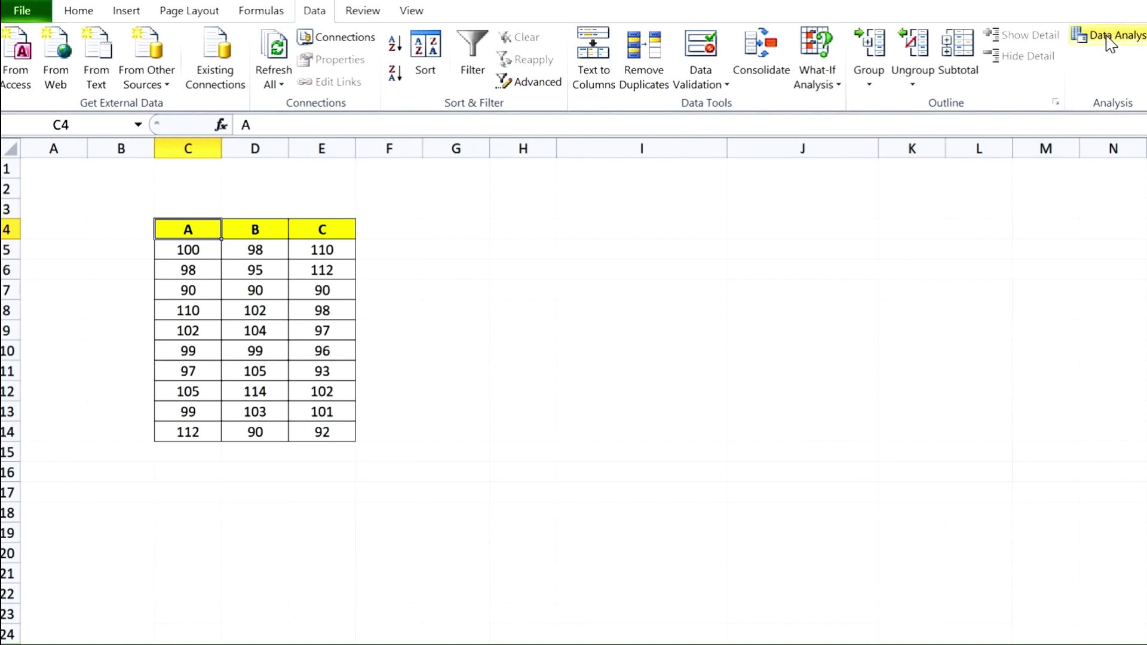
click(22, 10)
click(39, 369)
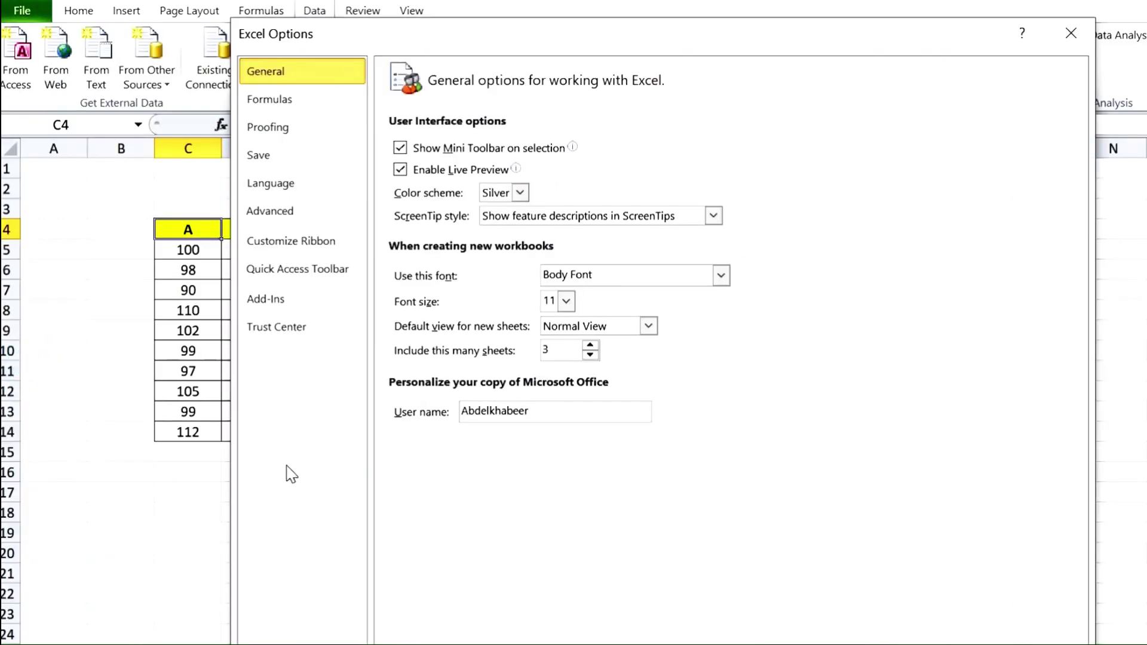
click(282, 302)
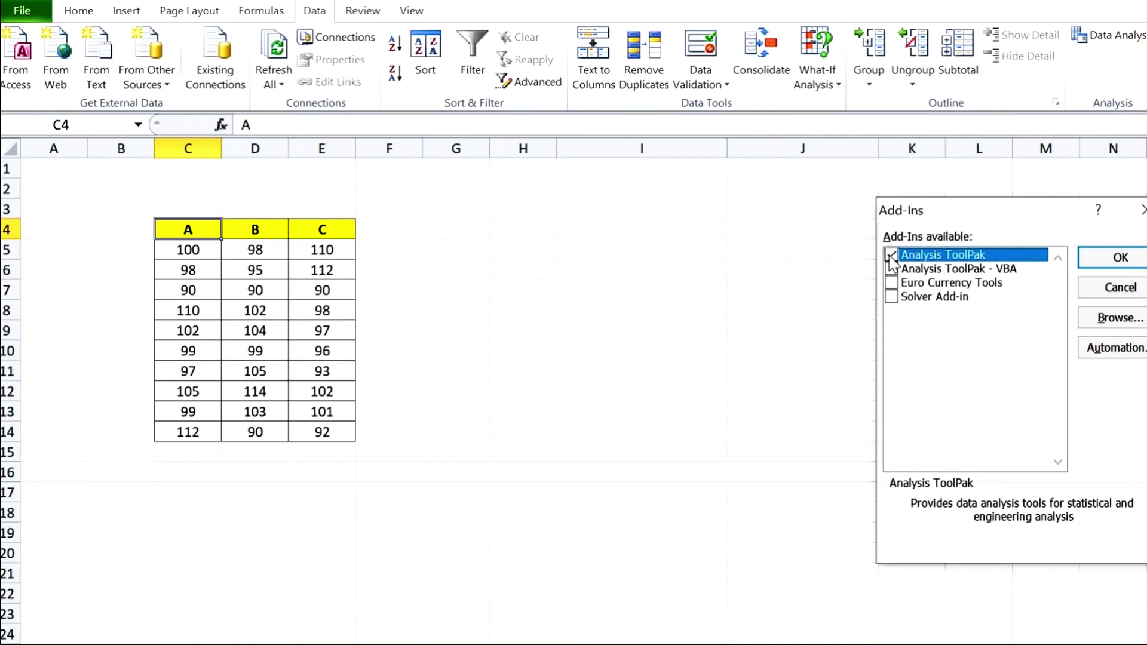
click(1105, 257)
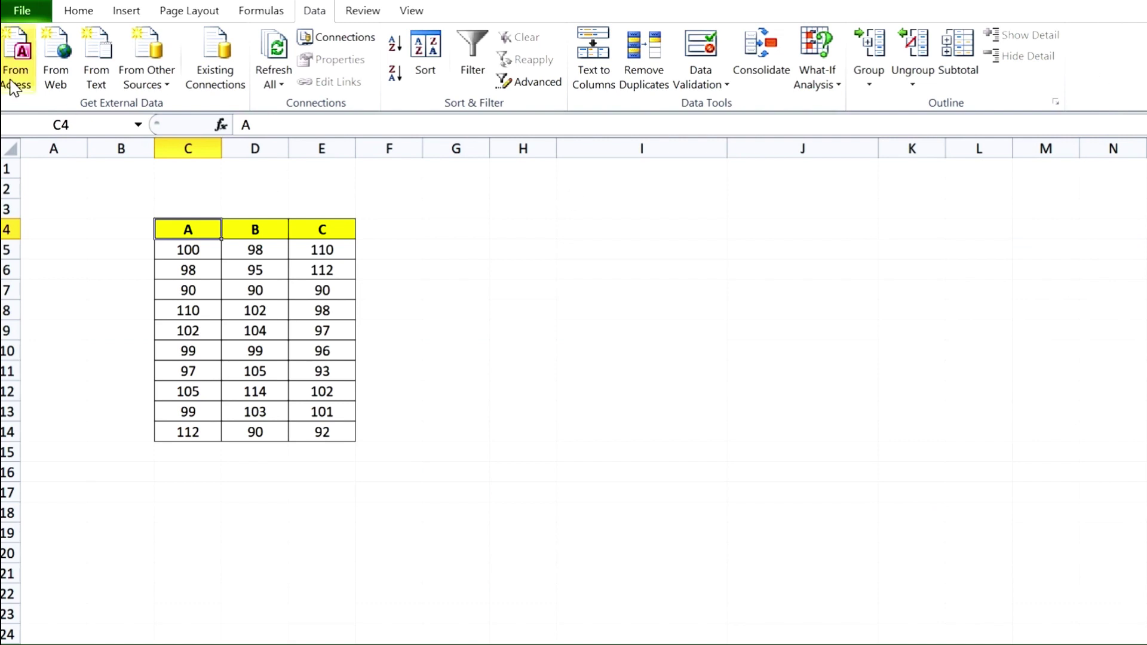
- Enable the Analysis ToolPak add-in so the Data Analysis command is available
click(20, 12)
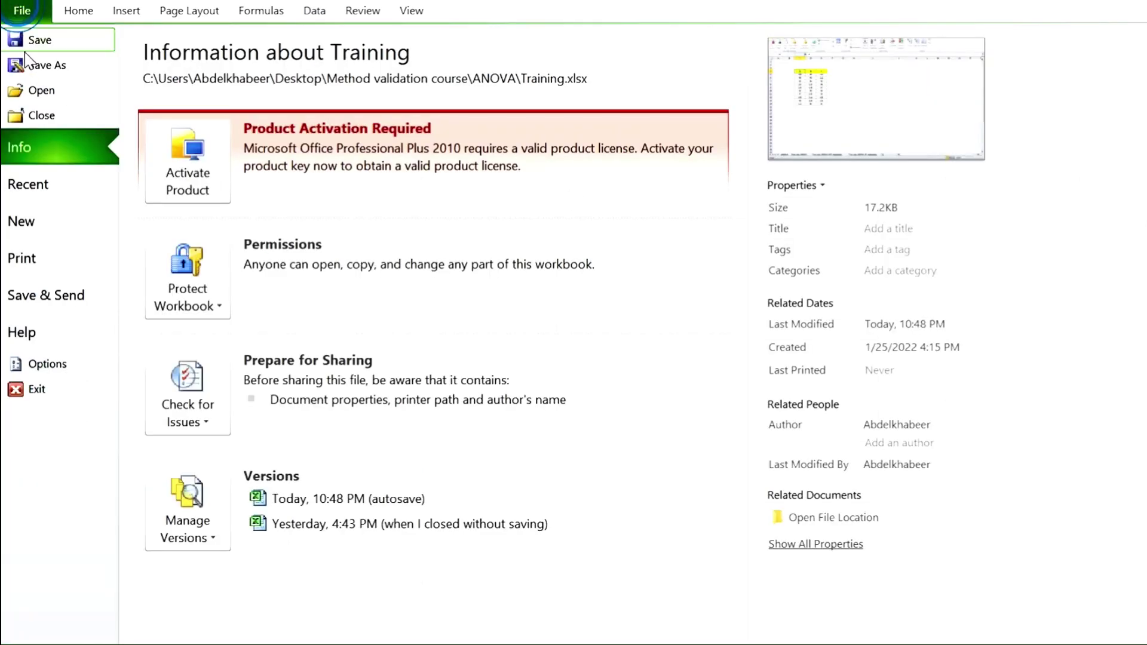
click(46, 364)
click(284, 305)
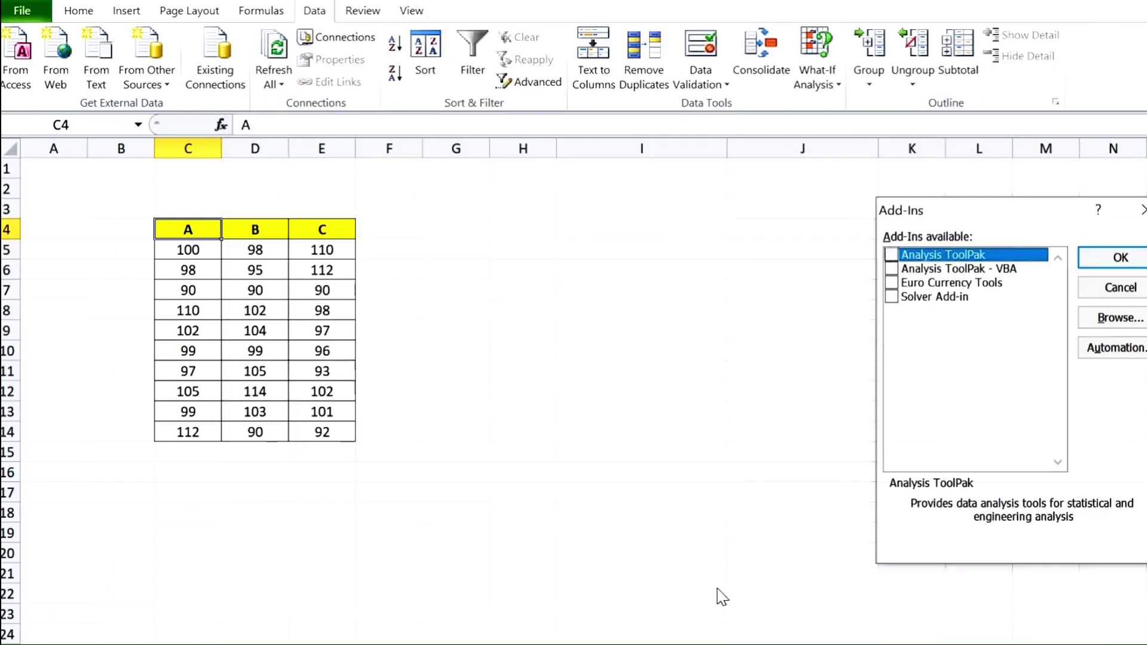
click(887, 254)
click(1104, 262)
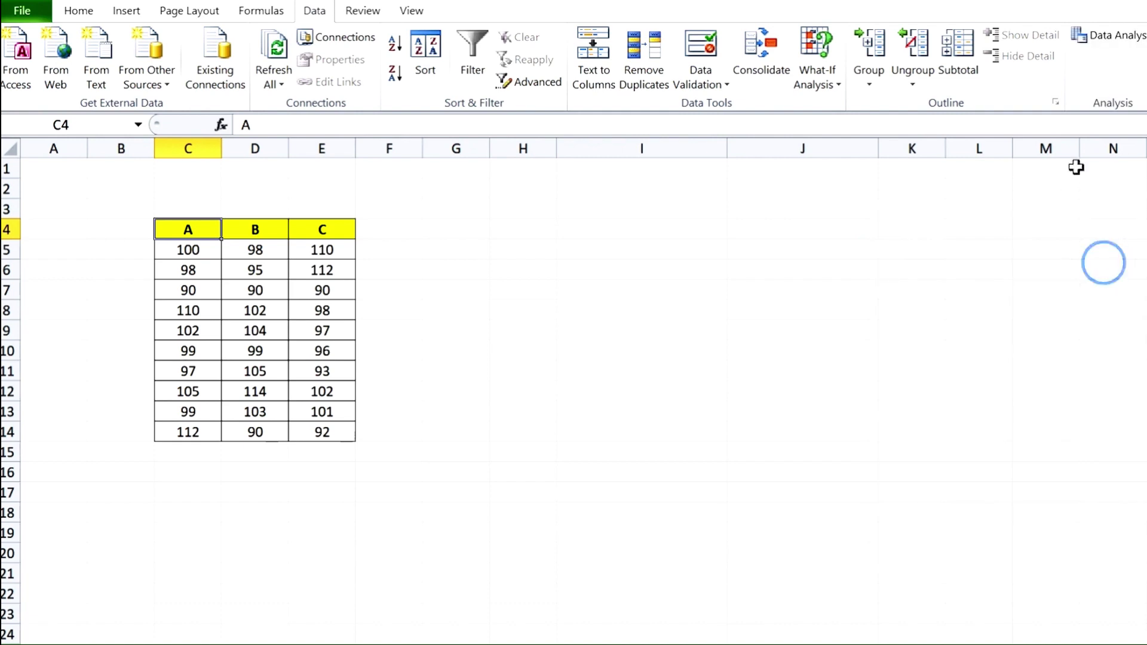
- Set up a single-factor ANOVA on the input range C4:E14, treating the first row as labels
click(1120, 34)
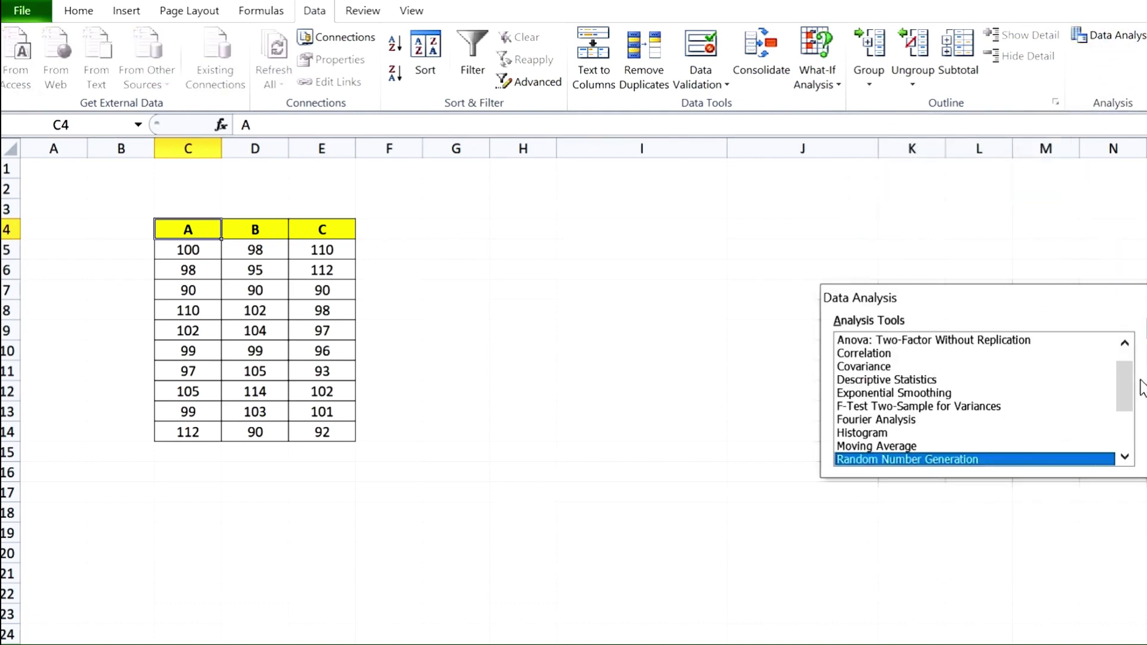
scroll(1122, 381, up, 1)
click(874, 341)
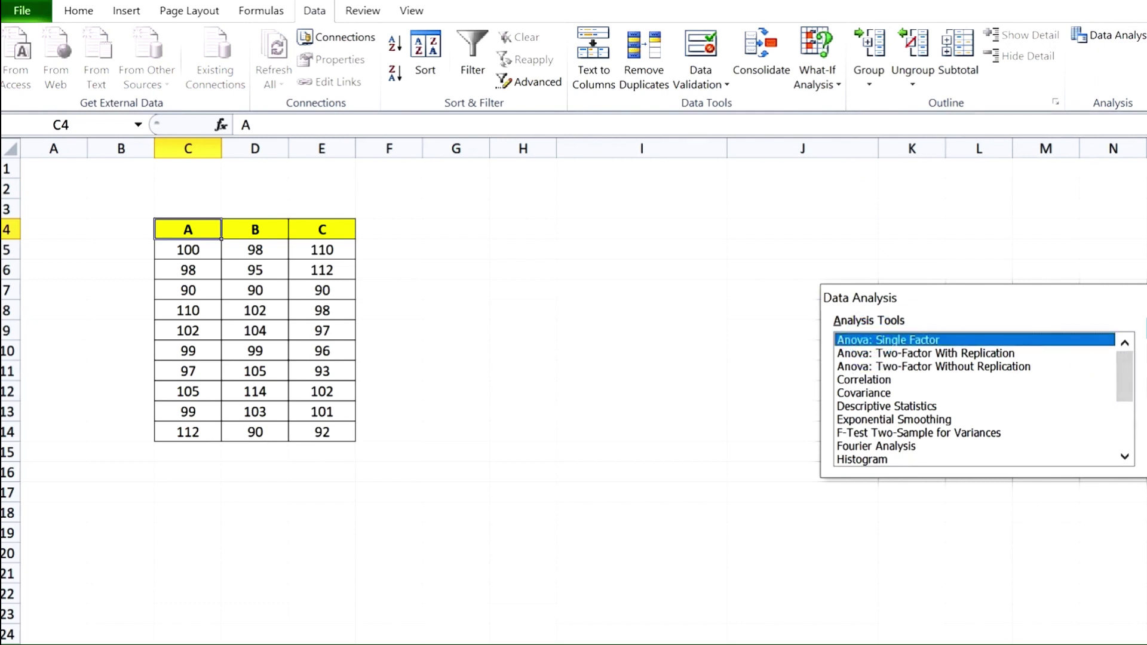
key(Return)
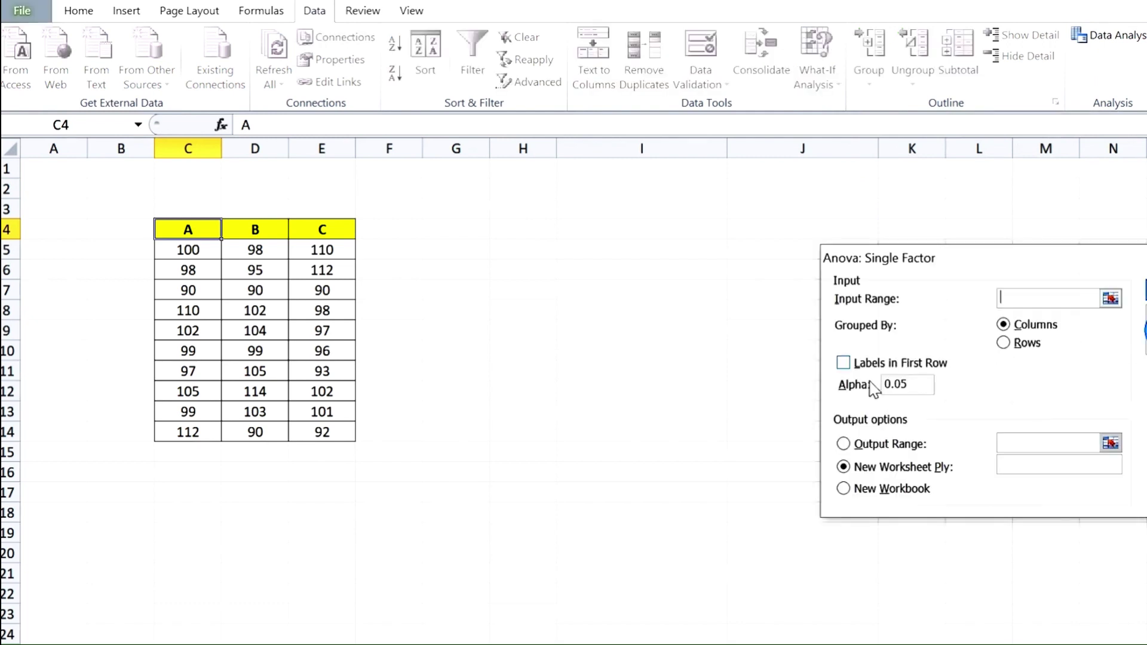
click(1110, 299)
click(192, 231)
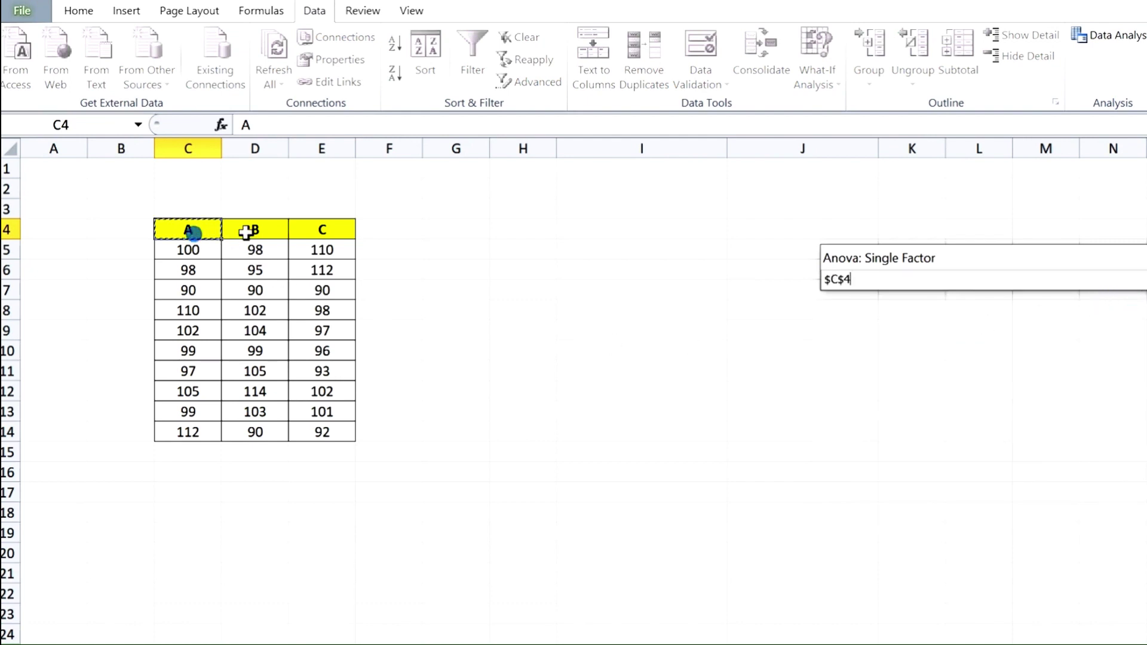
drag(245, 233, 313, 432)
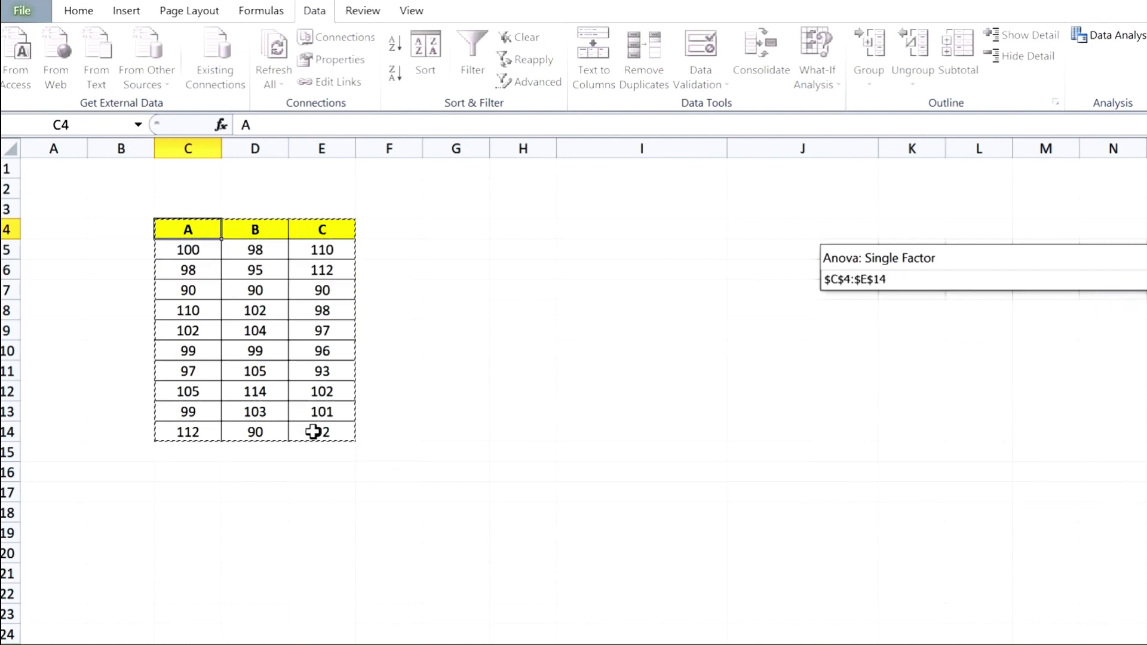
key(Return)
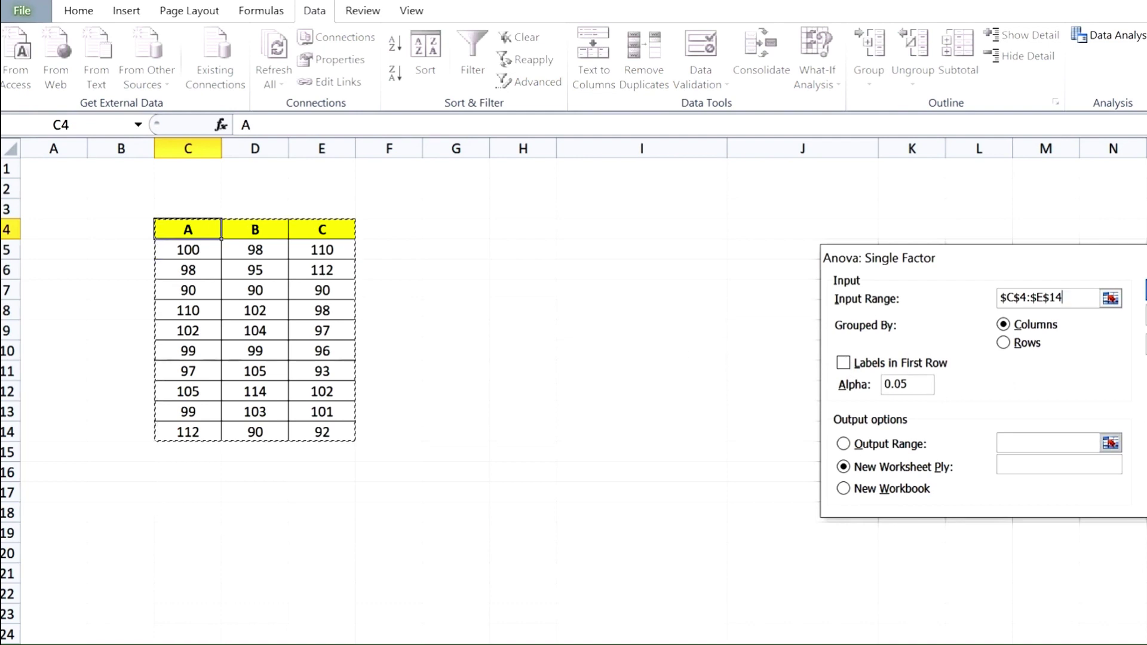
click(842, 362)
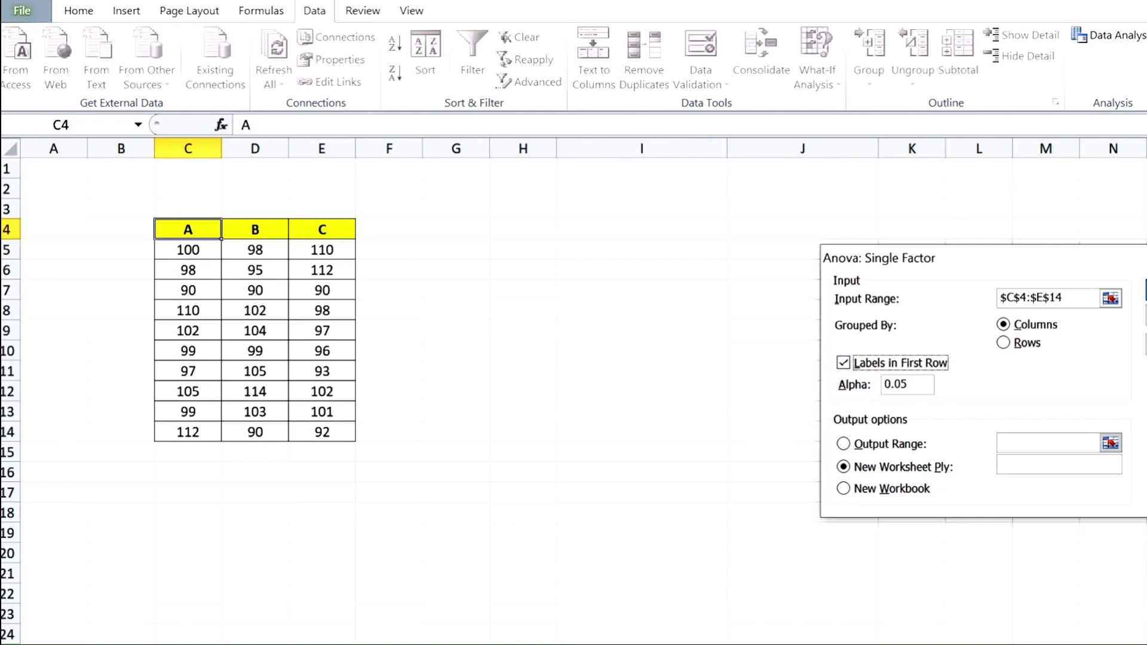
- Set the ANOVA output range to cell H16 of the current sheet and run the analysis
click(843, 443)
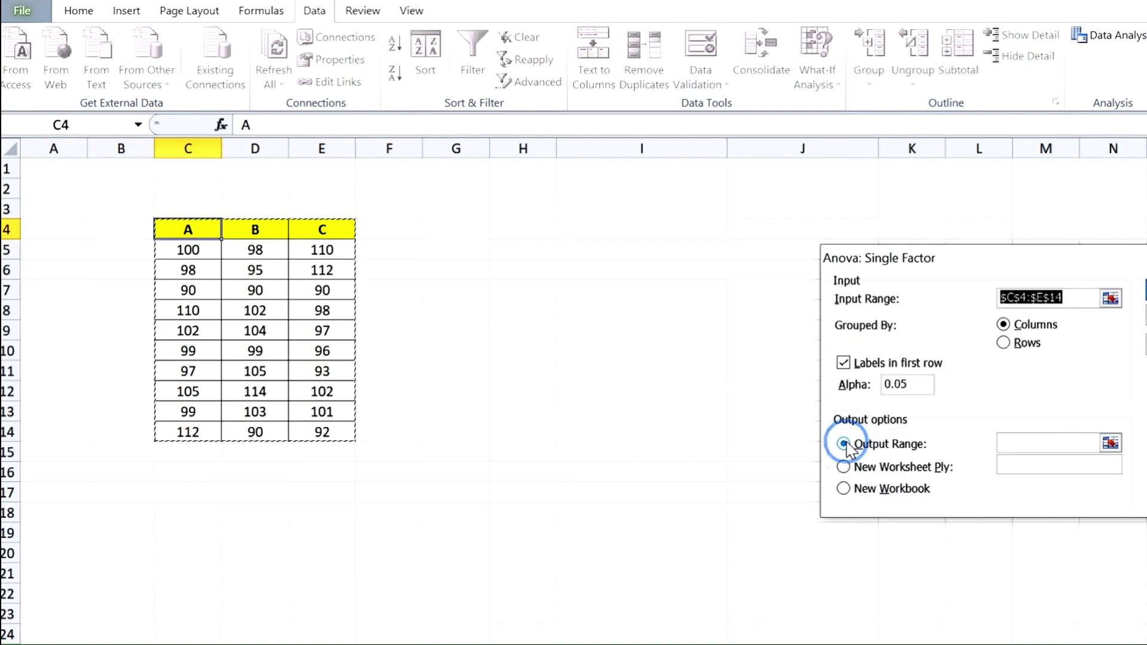
click(1110, 443)
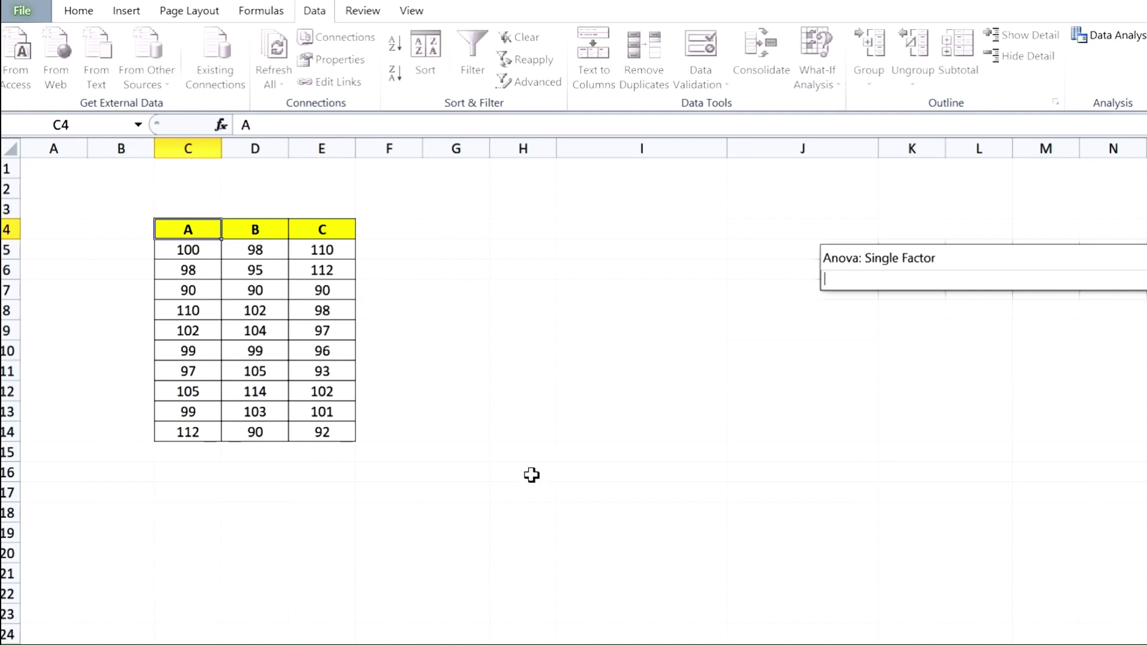
click(509, 473)
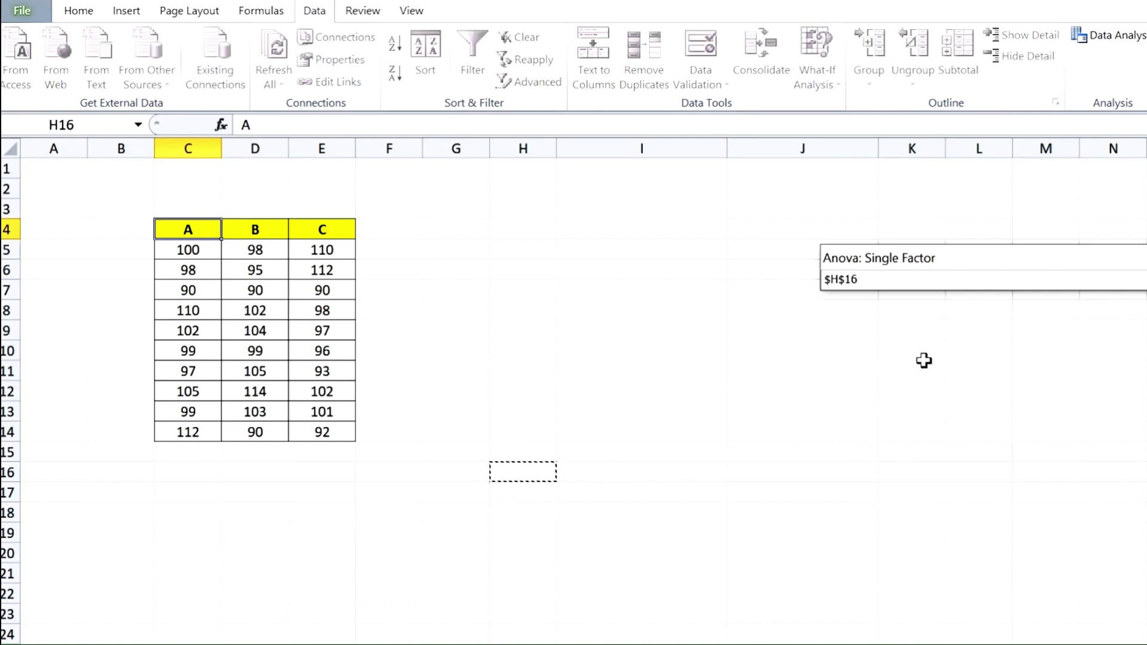
key(Return)
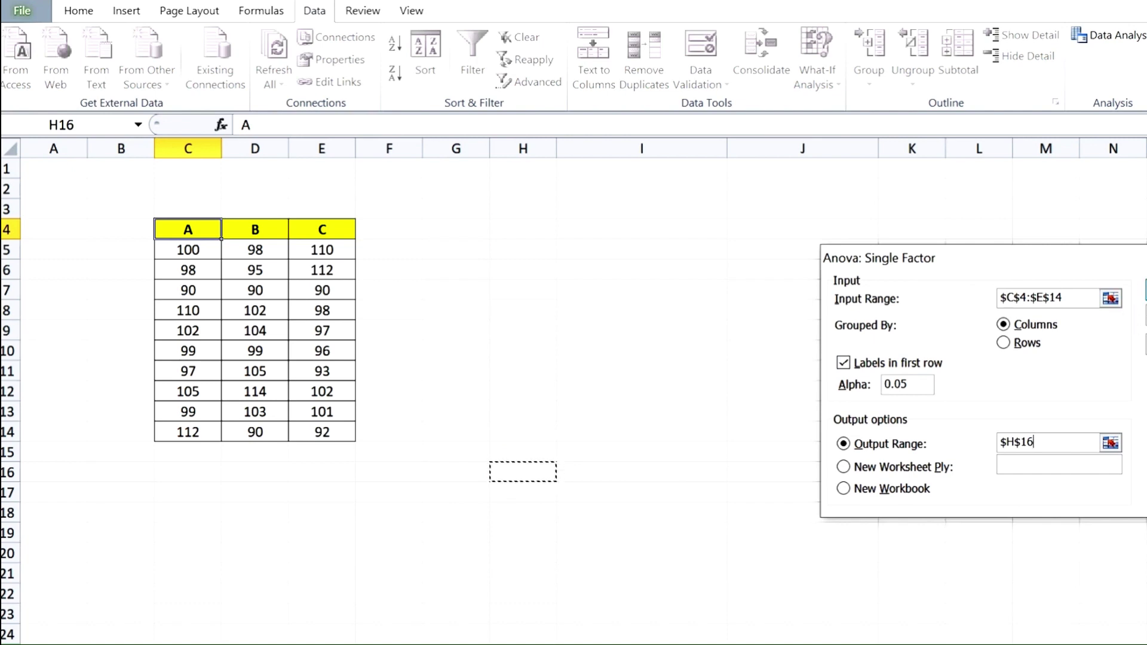
key(Return)
- Widen column H so the source-of-variation labels in the ANOVA table fit
scroll(618, 441, down, 1)
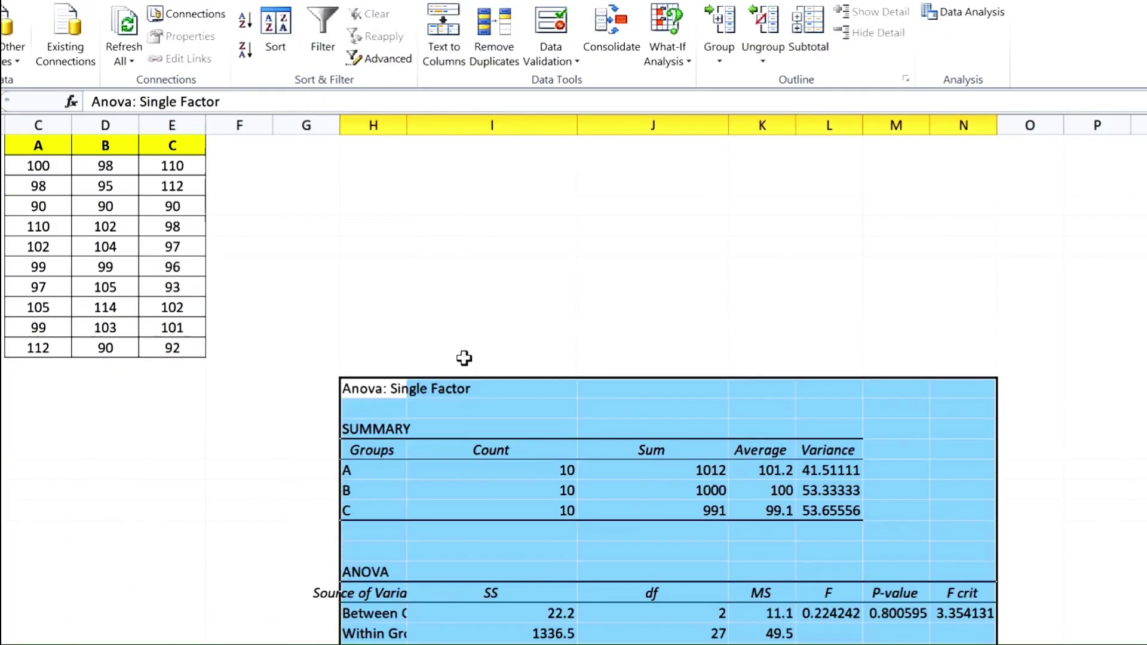
drag(407, 125, 484, 167)
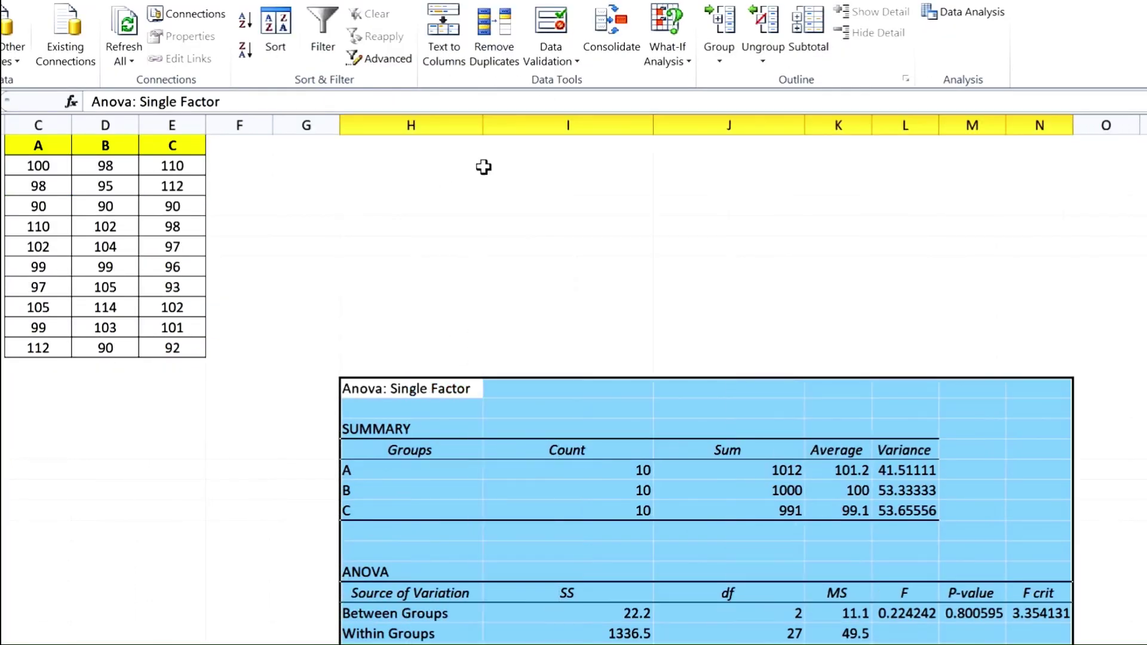
- Fill the F, P-value and F crit headings and their values in the ANOVA table with yellow
scroll(580, 318, down, 1)
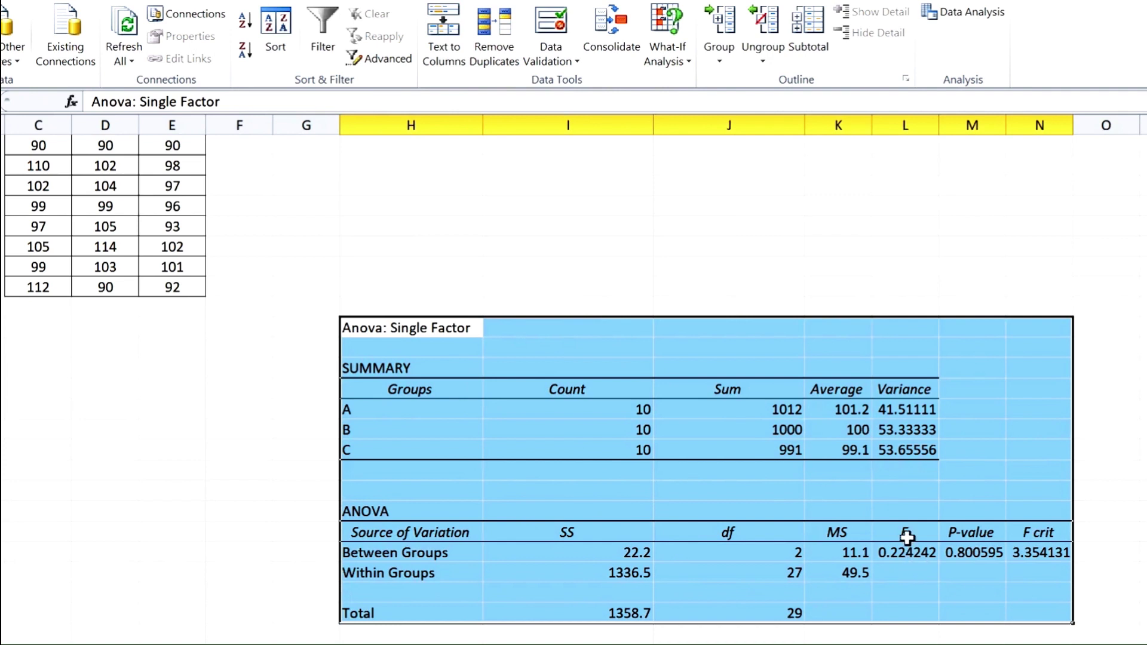
drag(911, 532, 1049, 550)
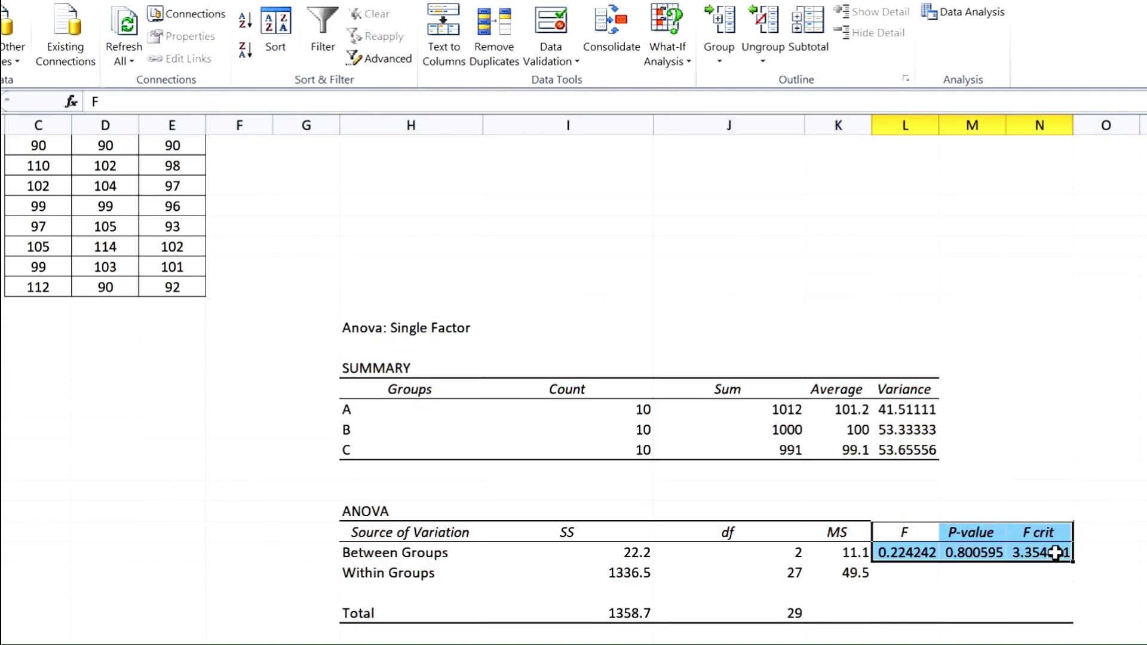
click(27, 2)
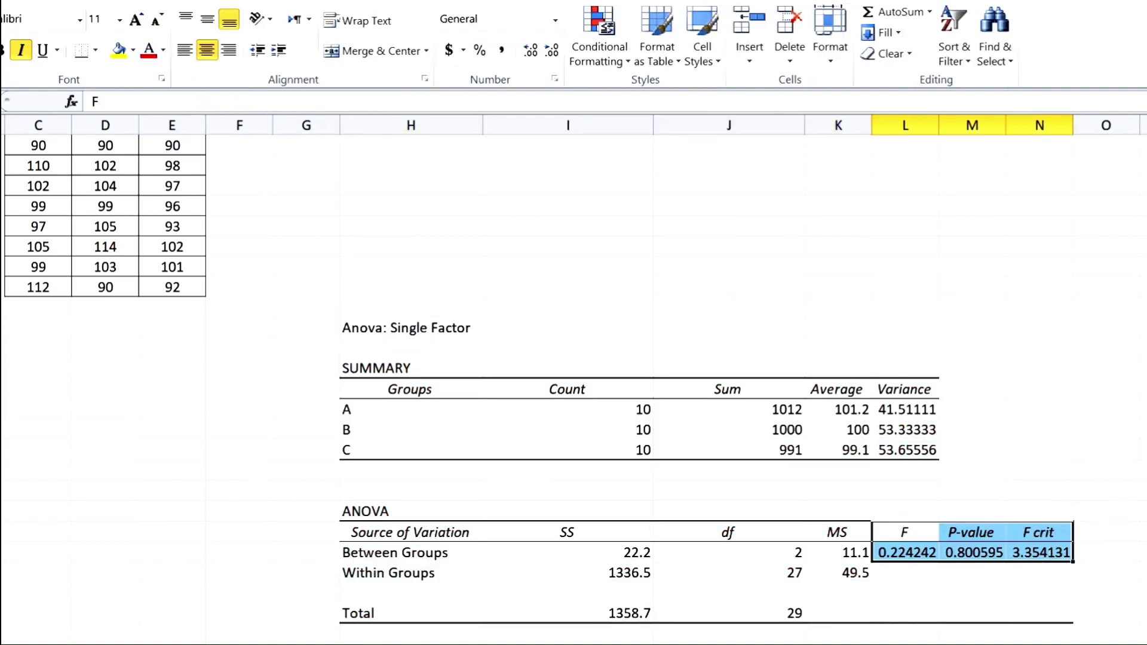
click(119, 50)
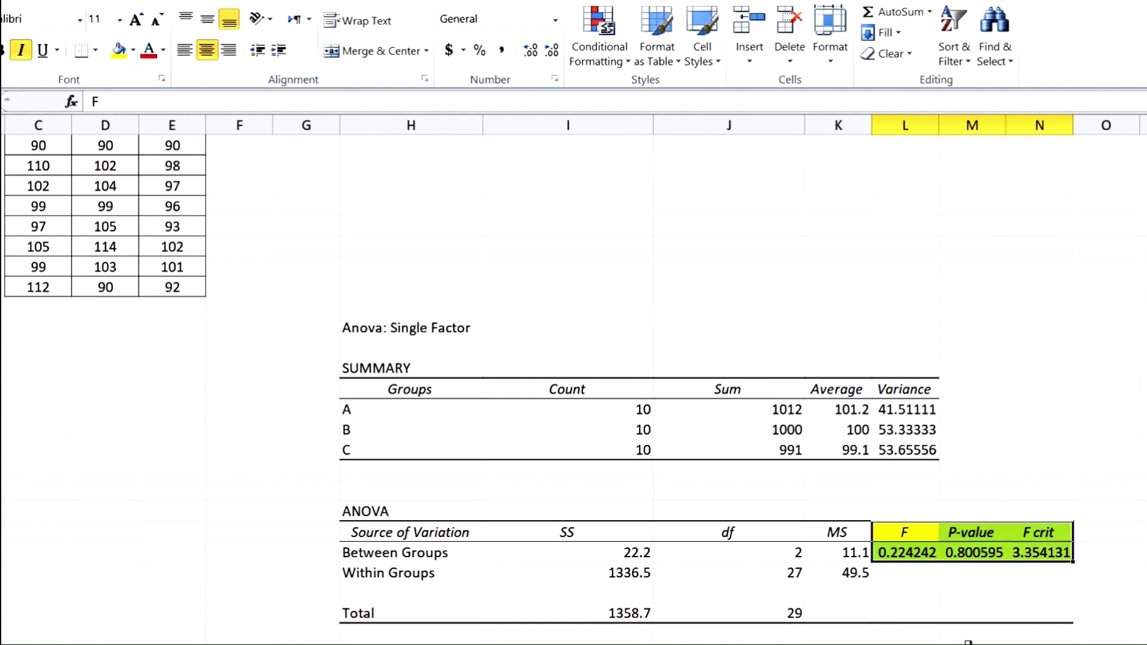
click(969, 640)
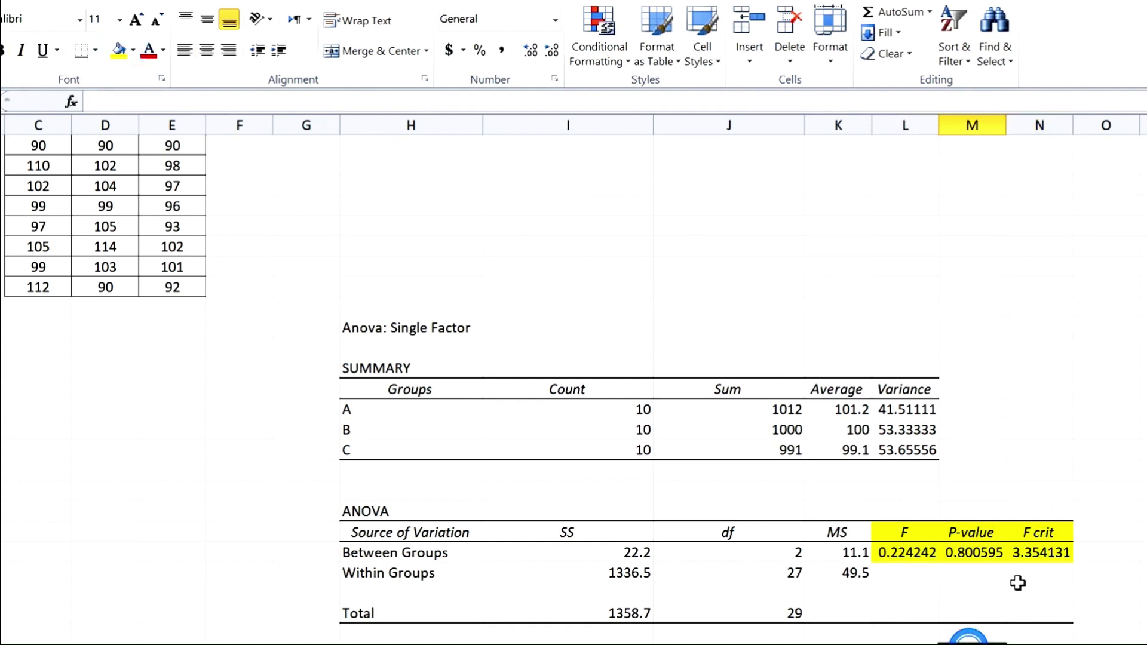
- Compare the F value with F crit and examine the P-value alongside the data of groups A, B and C
click(909, 555)
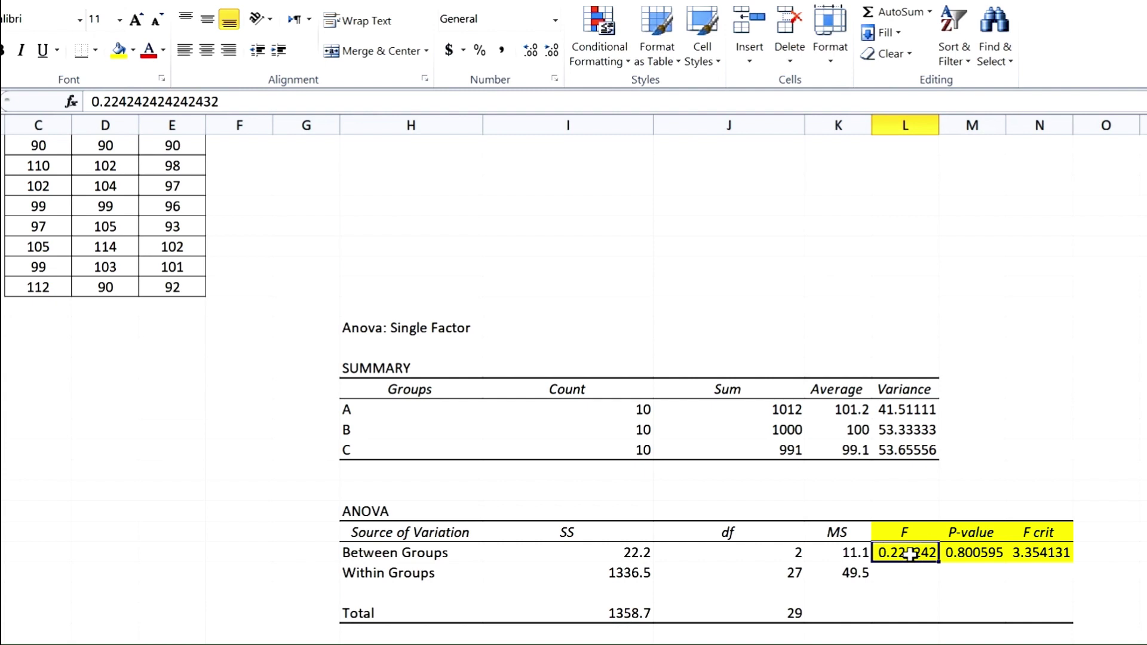
click(1031, 553)
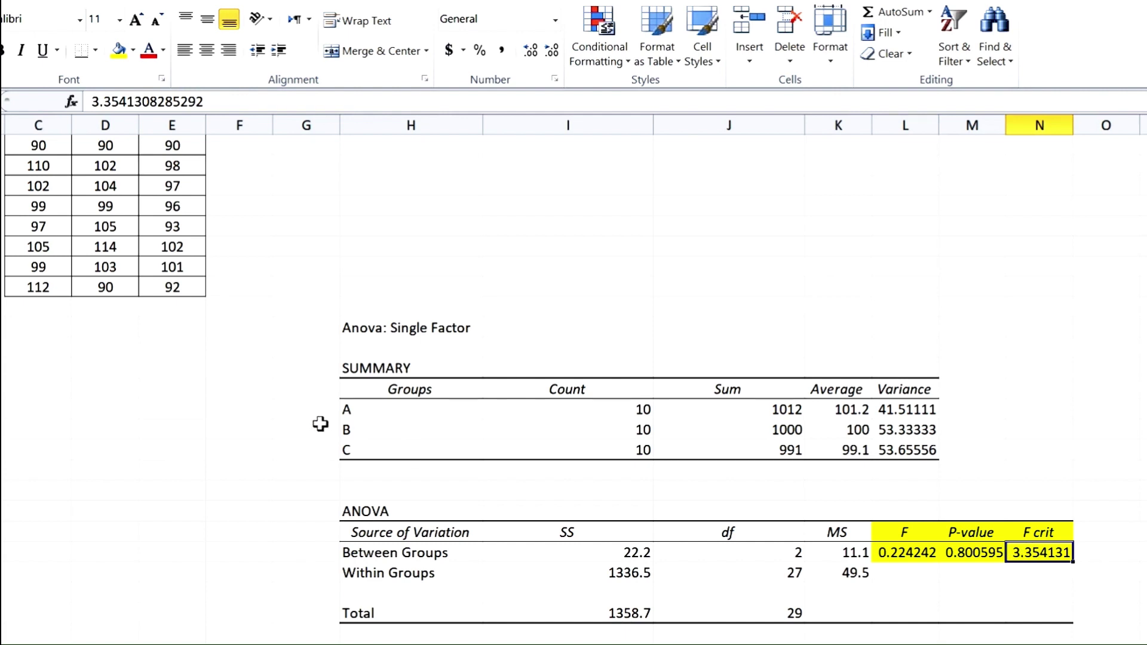
scroll(289, 358, up, 2)
scroll(617, 523, down, 2)
click(975, 557)
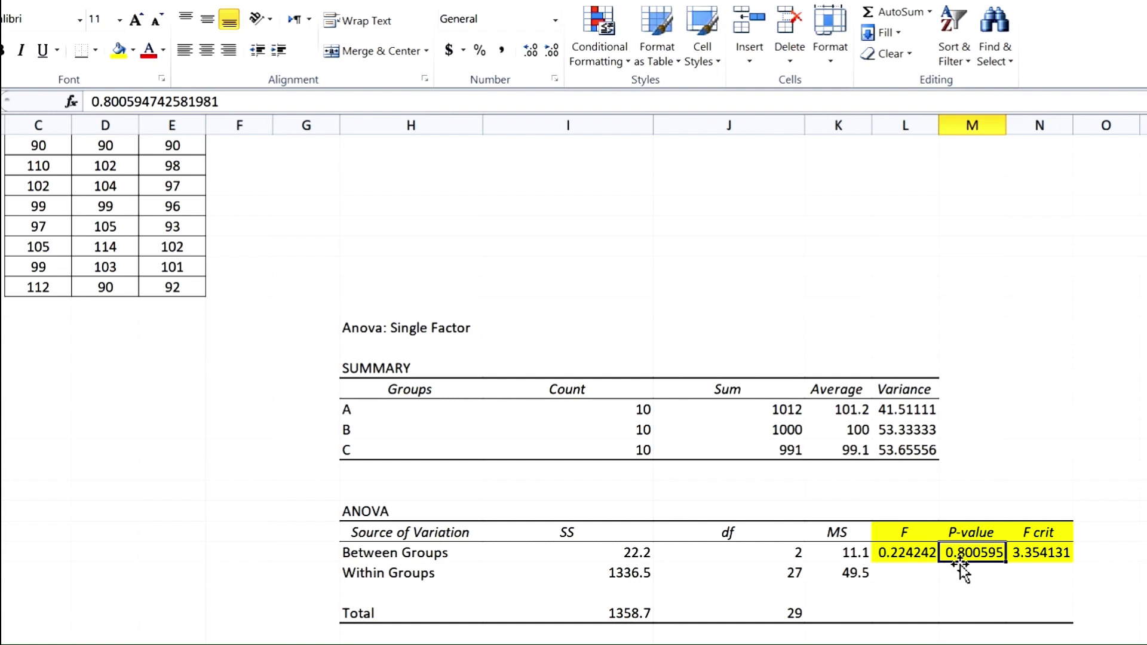
scroll(648, 537, up, 2)
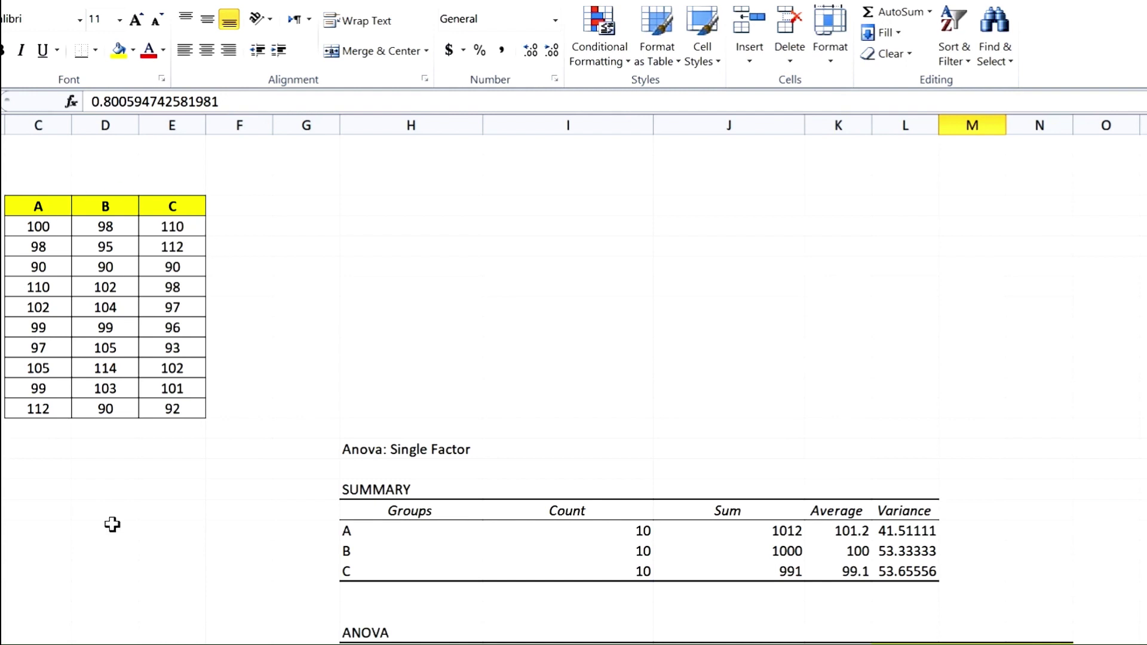
scroll(606, 454, down, 2)
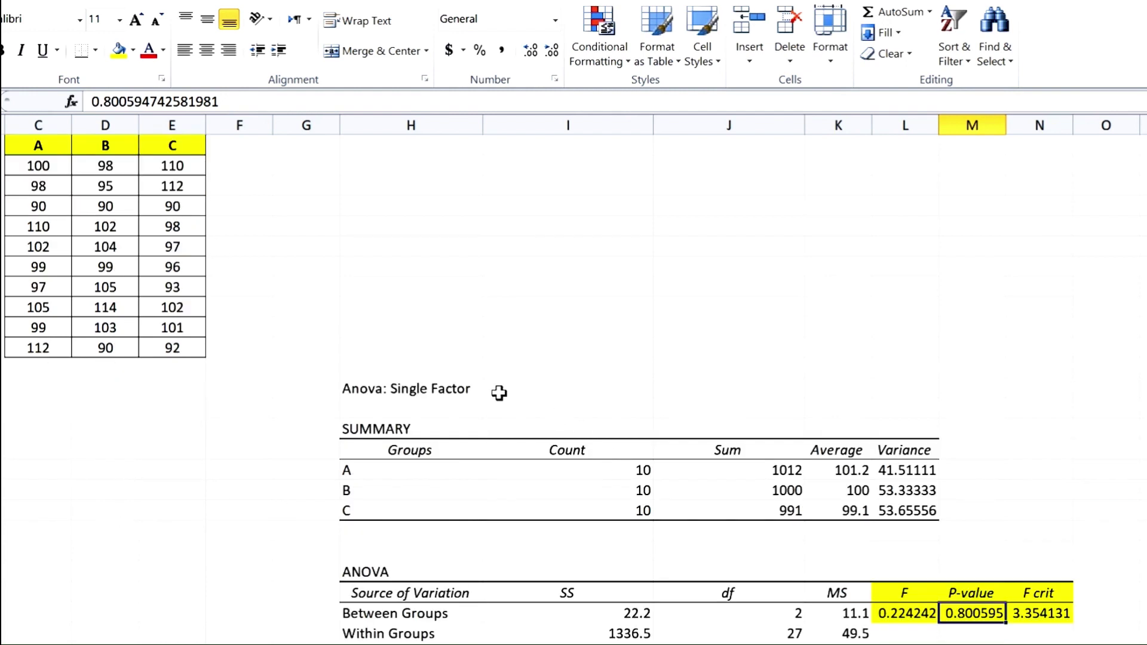
scroll(499, 393, up, 2)
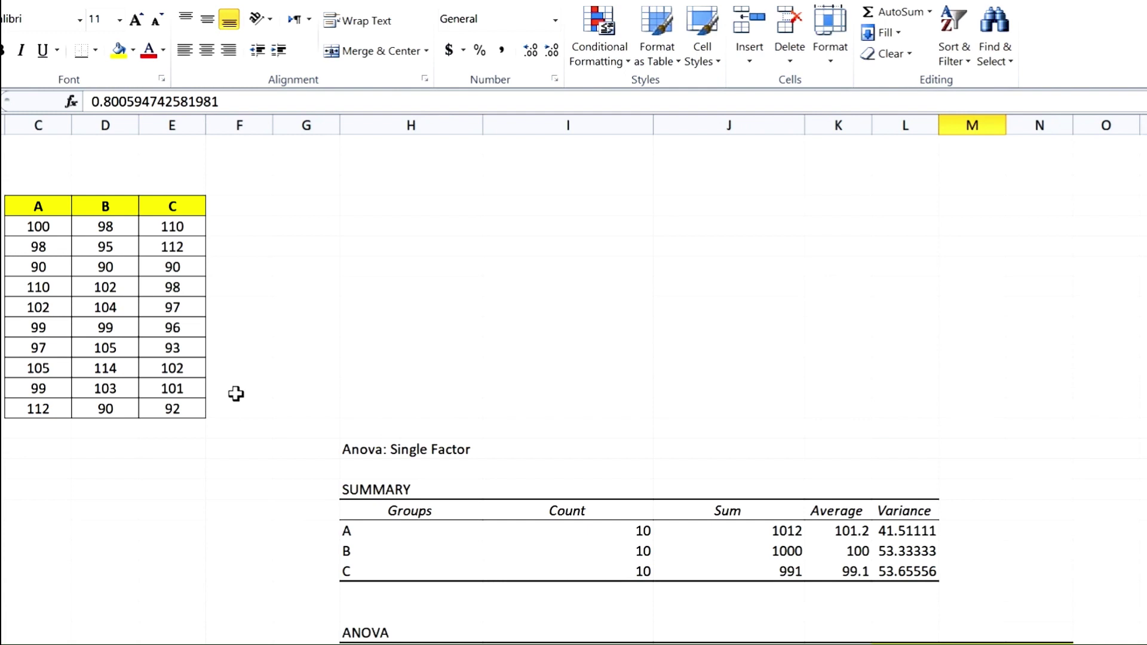
scroll(257, 385, down, 1)
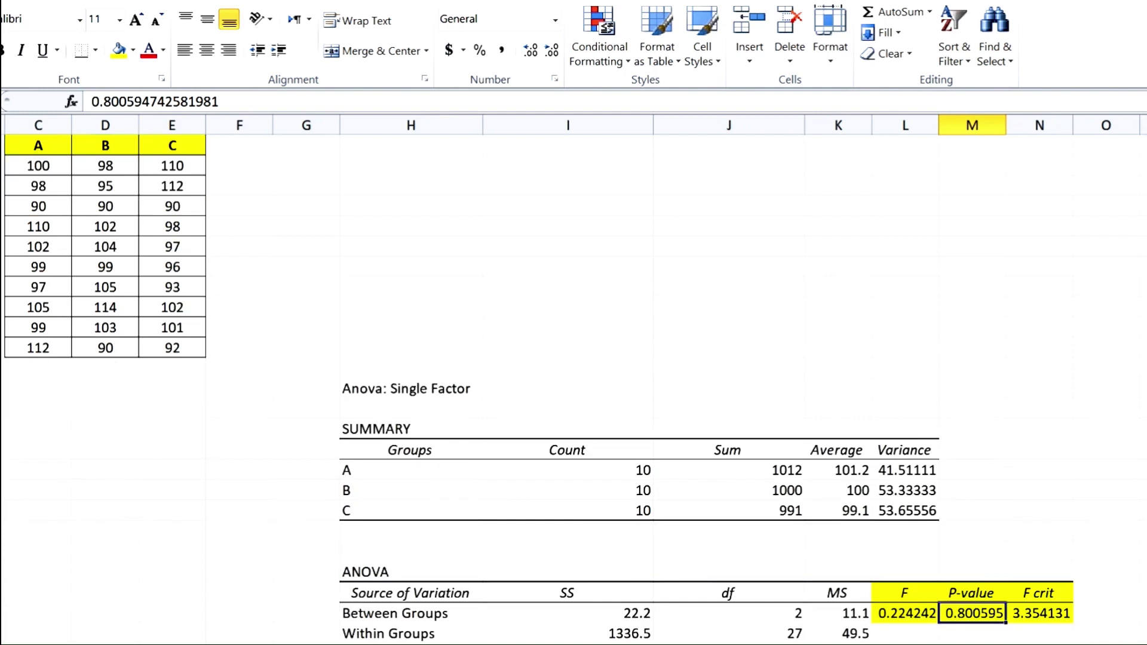
scroll(974, 616, down, 1)
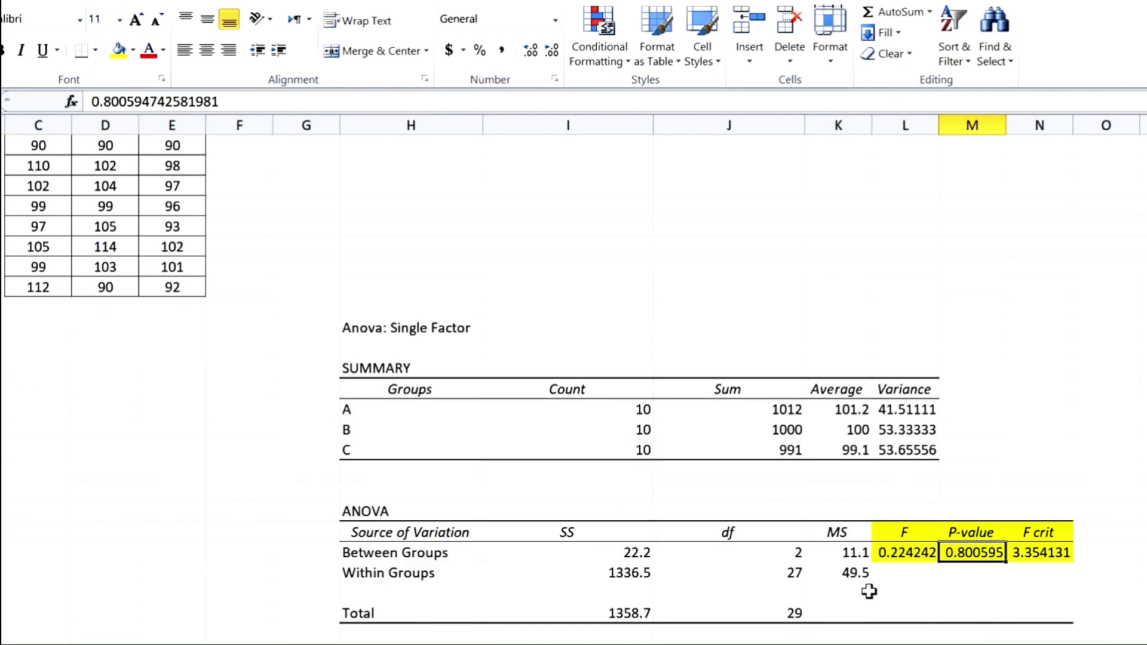
scroll(556, 540, up, 2)
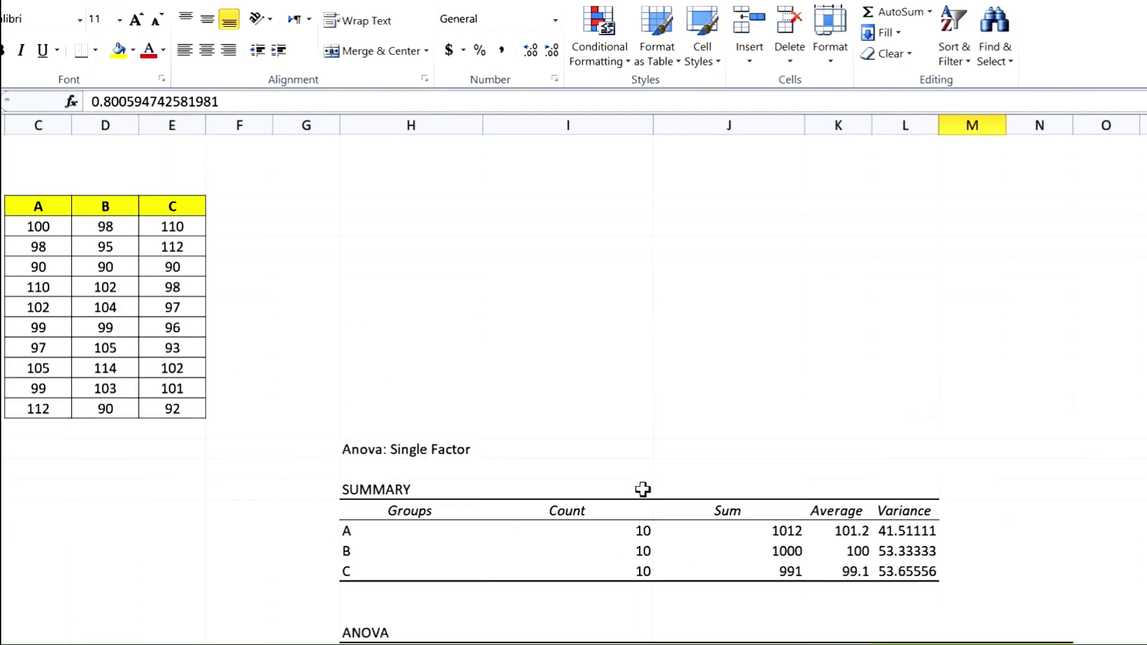
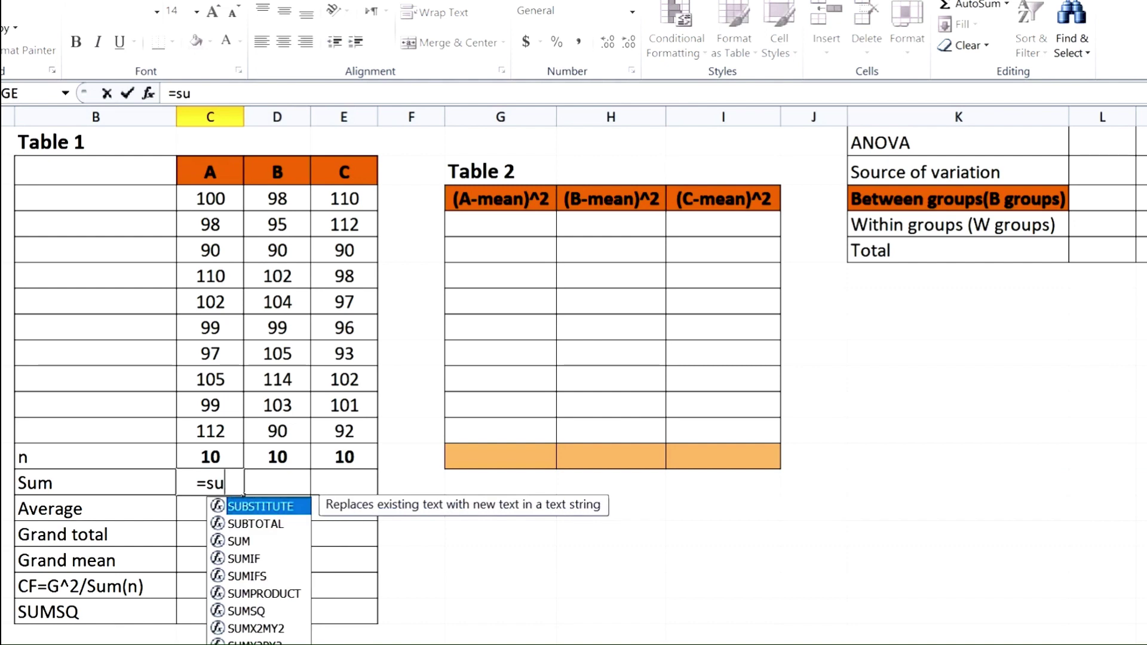
- Calculate the Sum row of Table 1 with SUM over C6:C15 for group A and fill the formula across groups B and C
text(m)
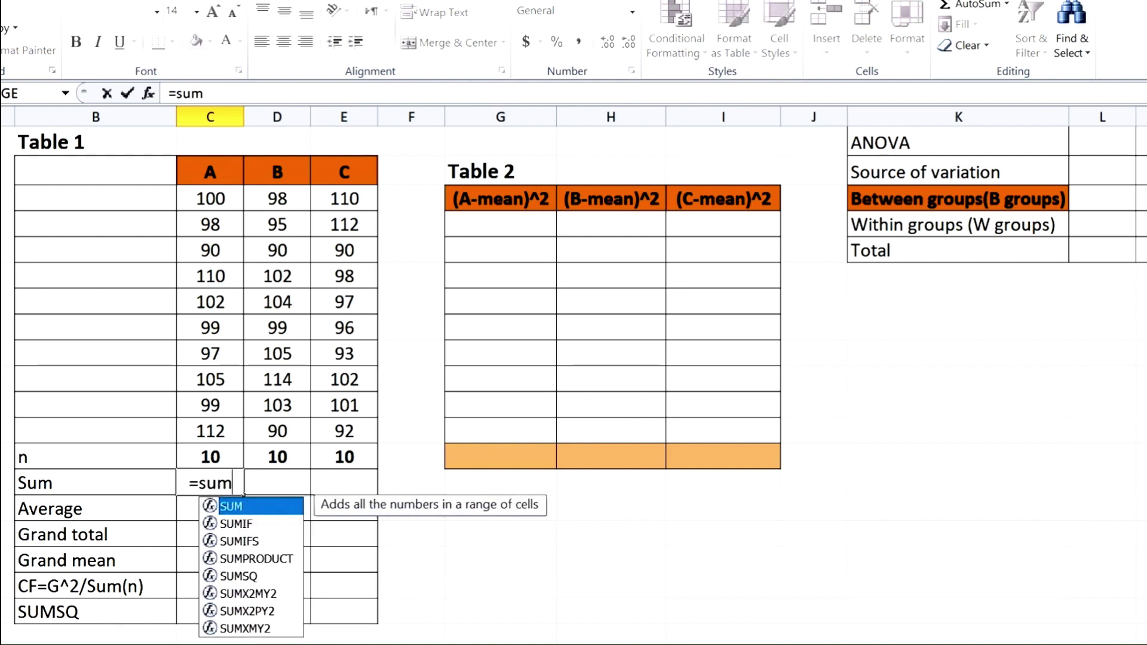
double_click(234, 509)
drag(221, 197, 205, 435)
key(Return)
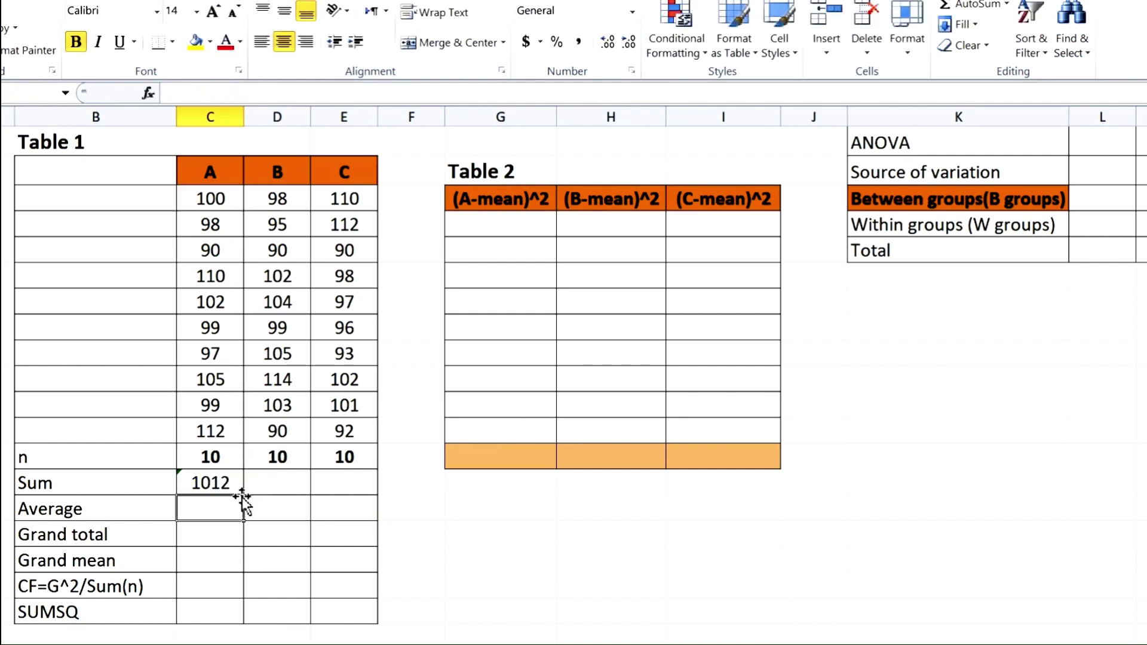
click(273, 485)
click(239, 486)
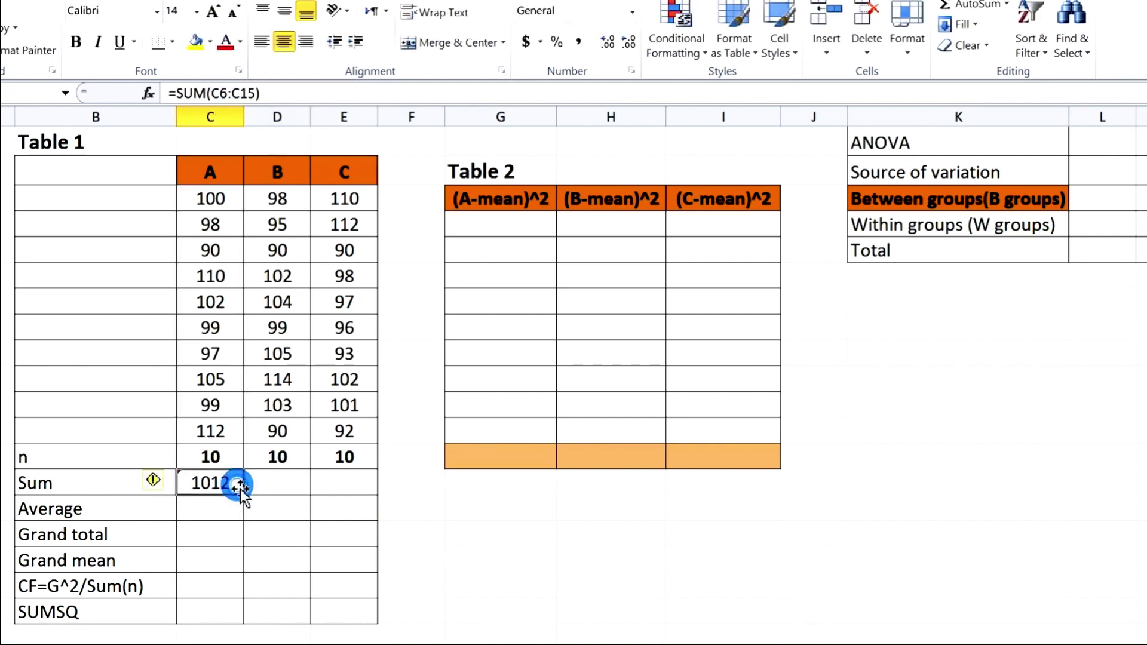
drag(243, 494, 358, 494)
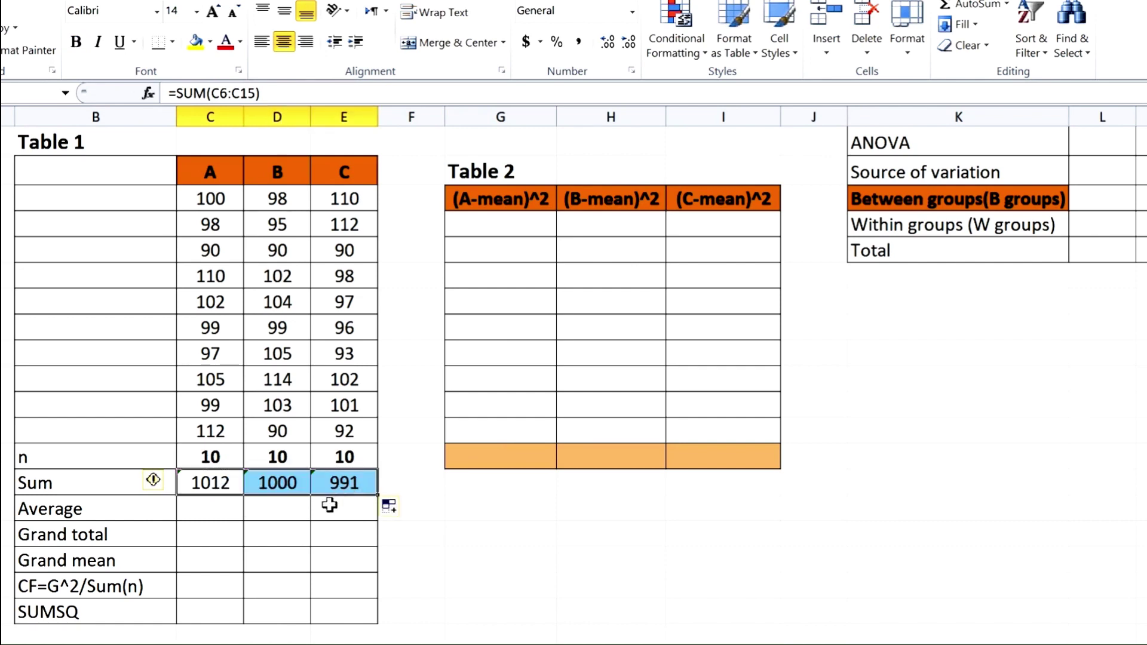
- Calculate the Average row of Table 1 with AVERAGE over C6:C15 for group A and fill it across groups B and C
click(222, 507)
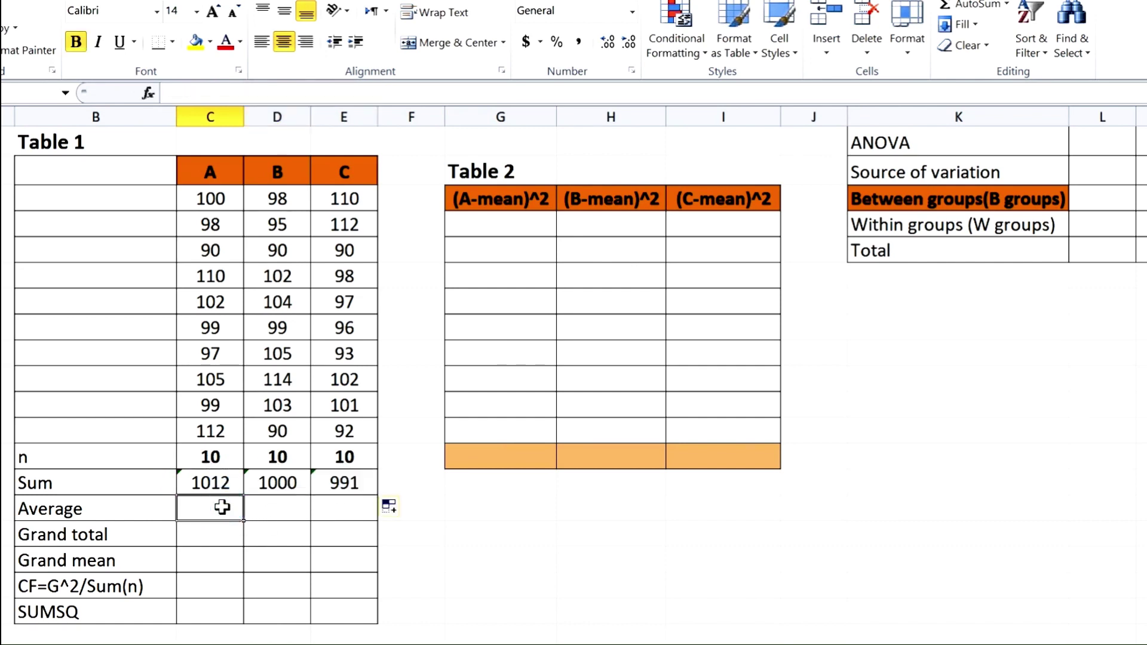
text(=av)
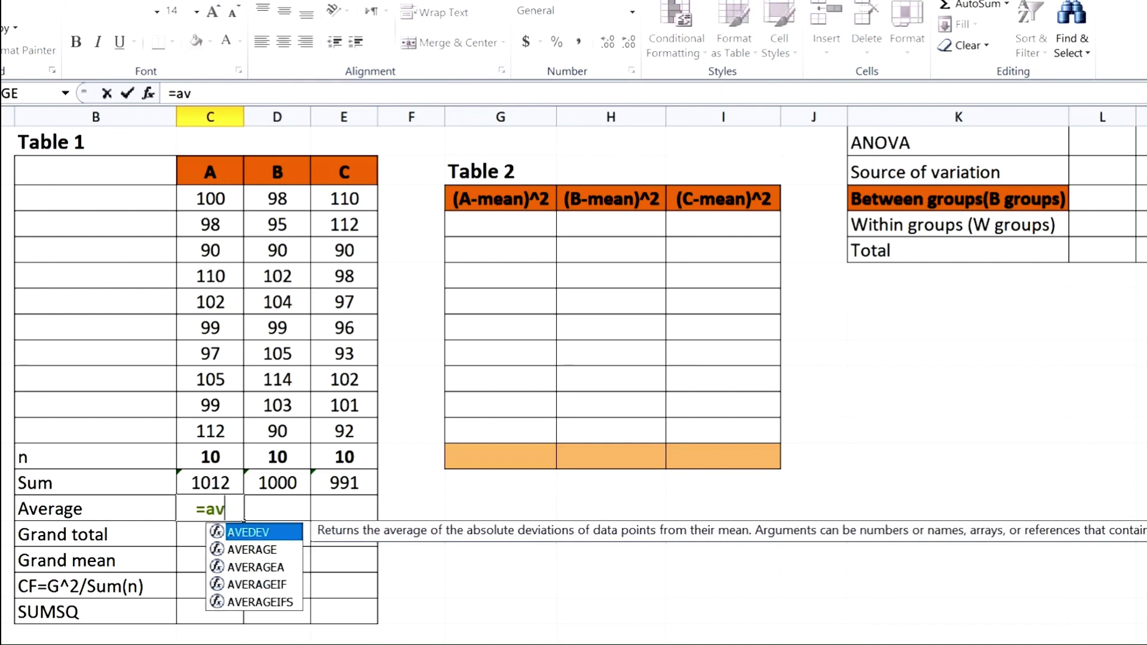
double_click(258, 550)
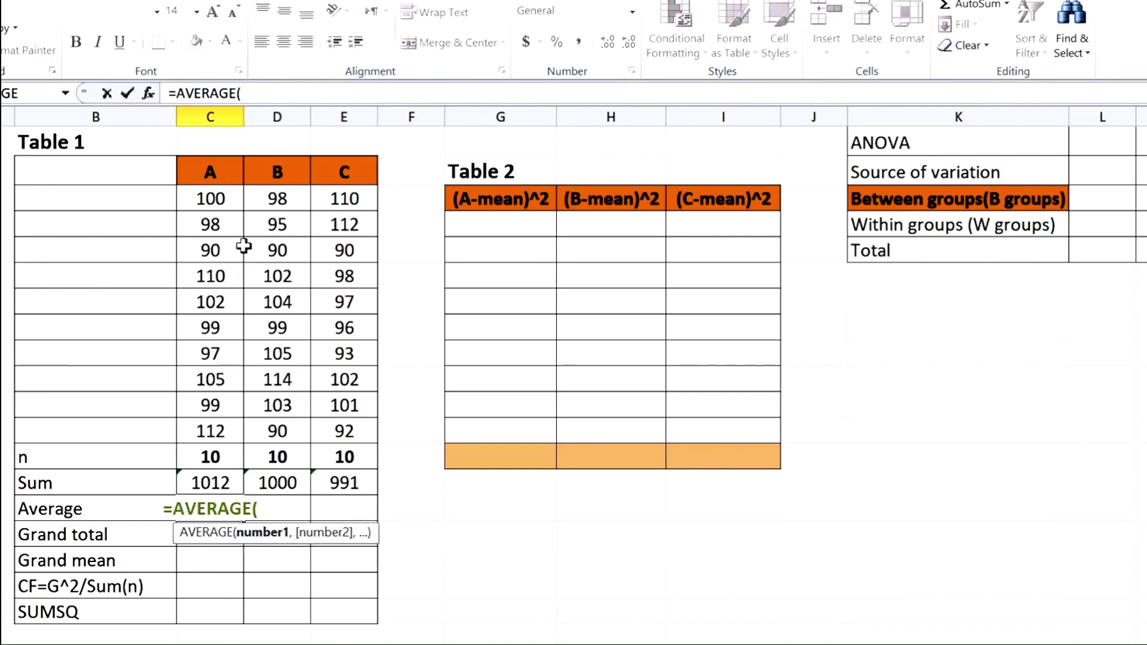
drag(225, 199, 231, 435)
key(Return)
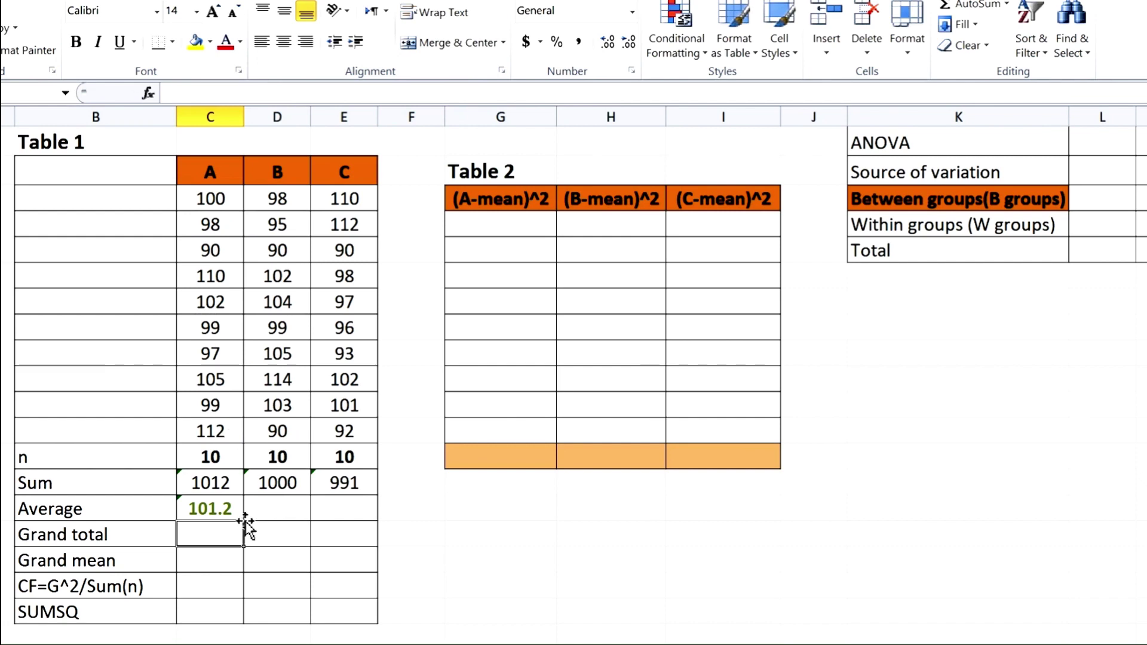
click(231, 507)
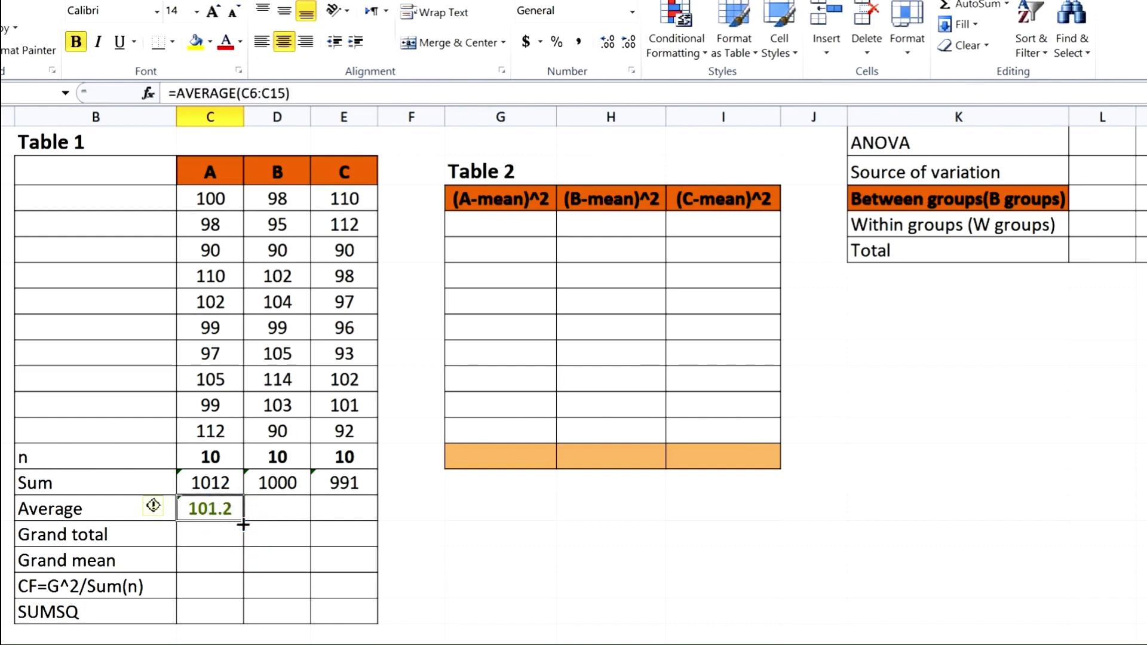
drag(243, 520, 376, 519)
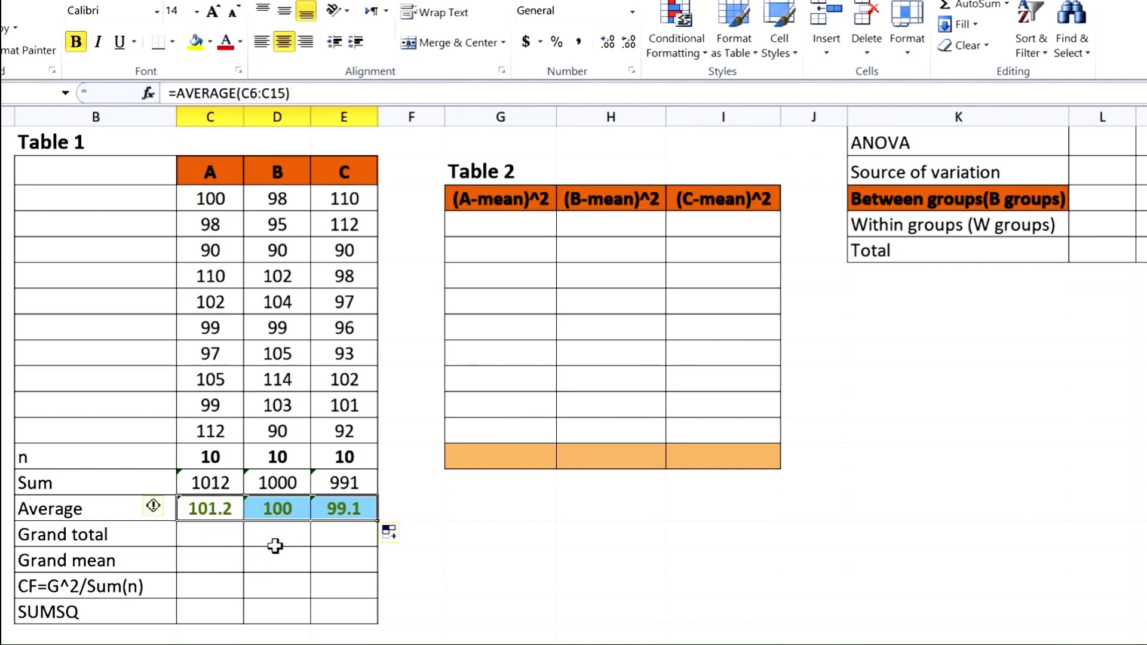
- Calculate the Grand total in Table 1 as the SUM of all three groups' data, C6:E15
click(212, 536)
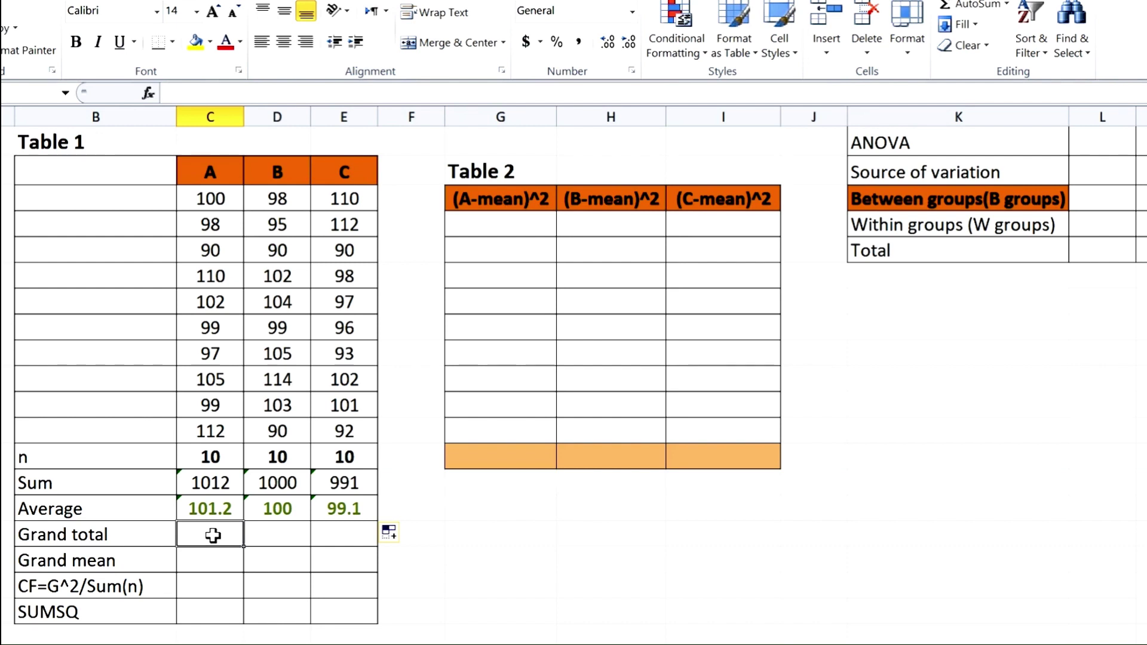
text(=)
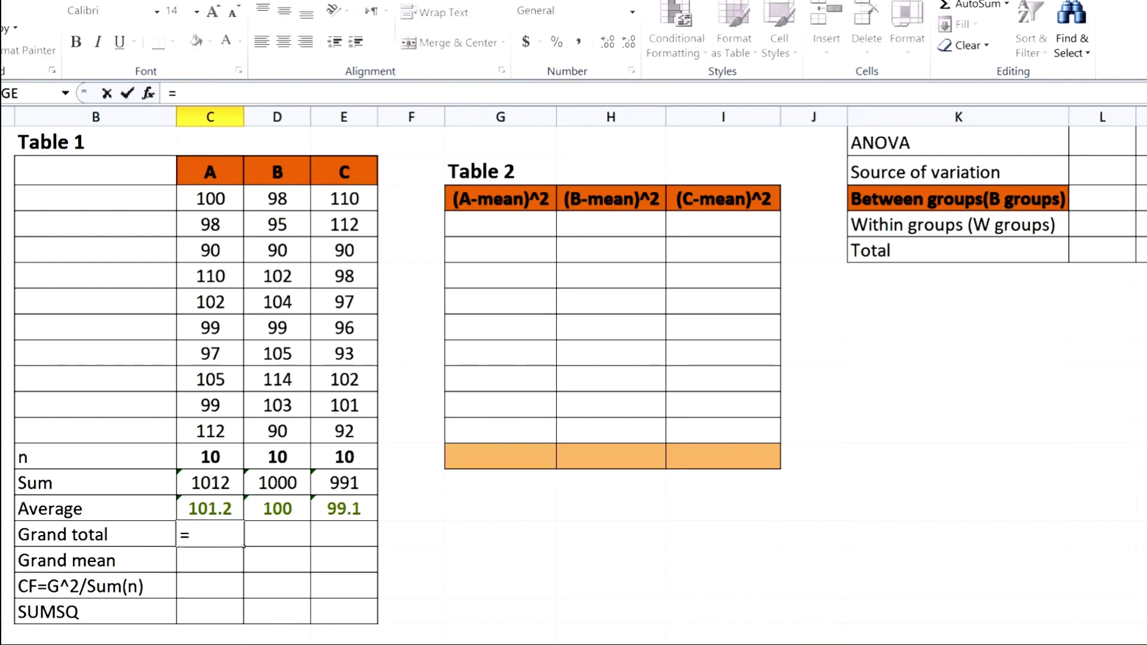
text(sum)
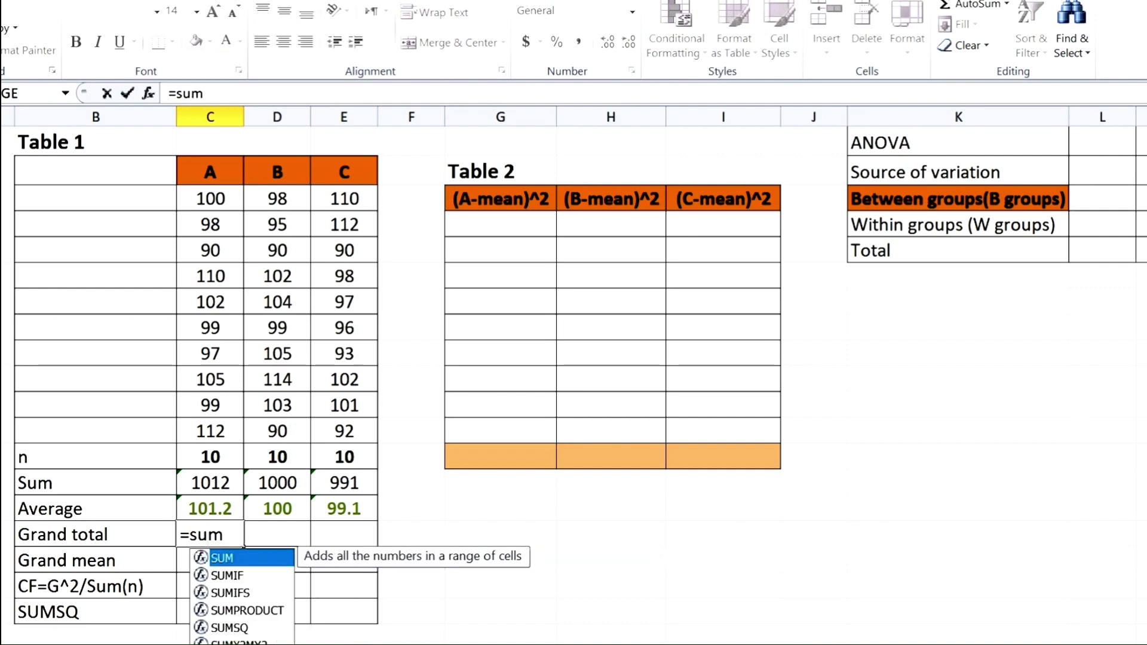
double_click(239, 561)
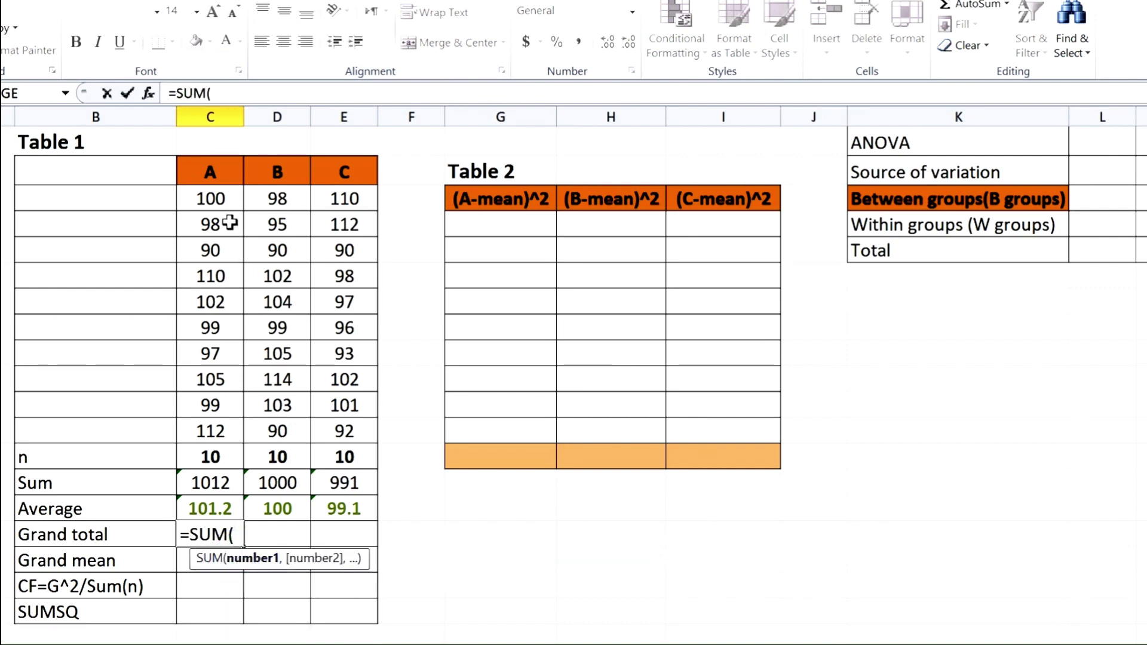
drag(214, 198, 364, 429)
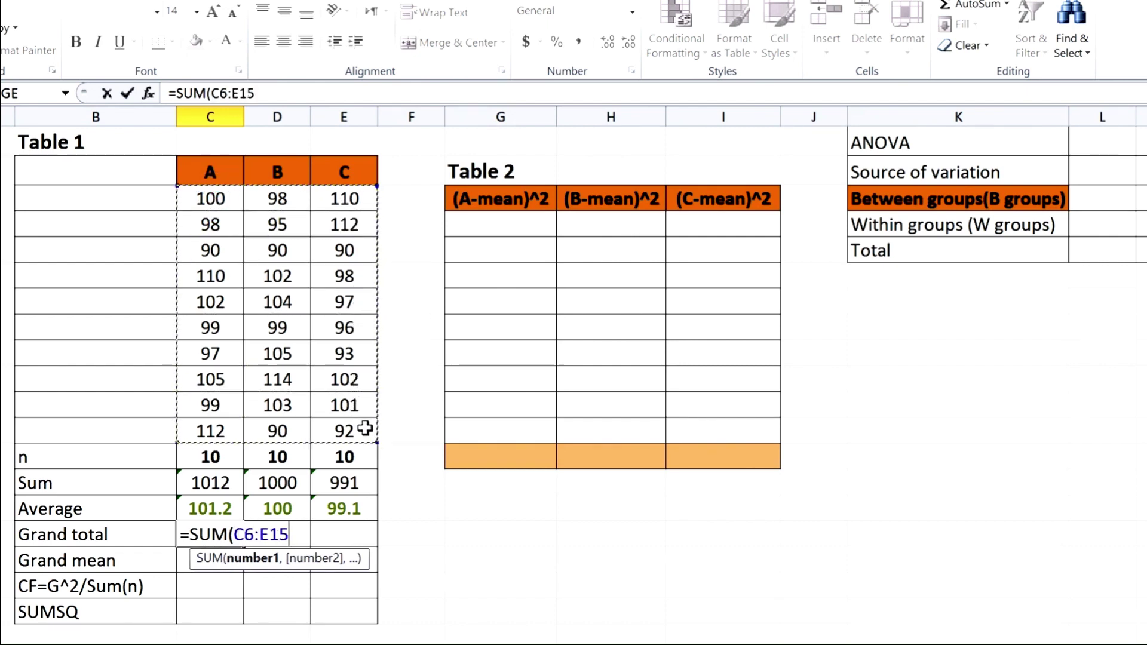
key(Return)
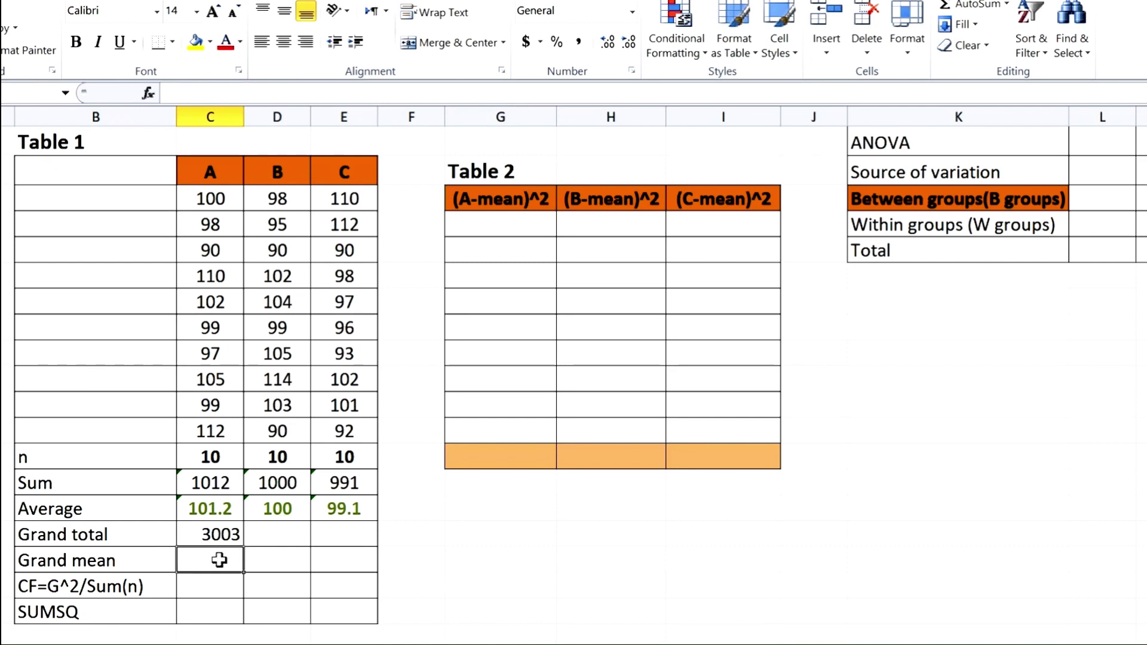
- Calculate the Grand mean in Table 1 by dividing the grand total in C19 by 30
text(=)
click(227, 539)
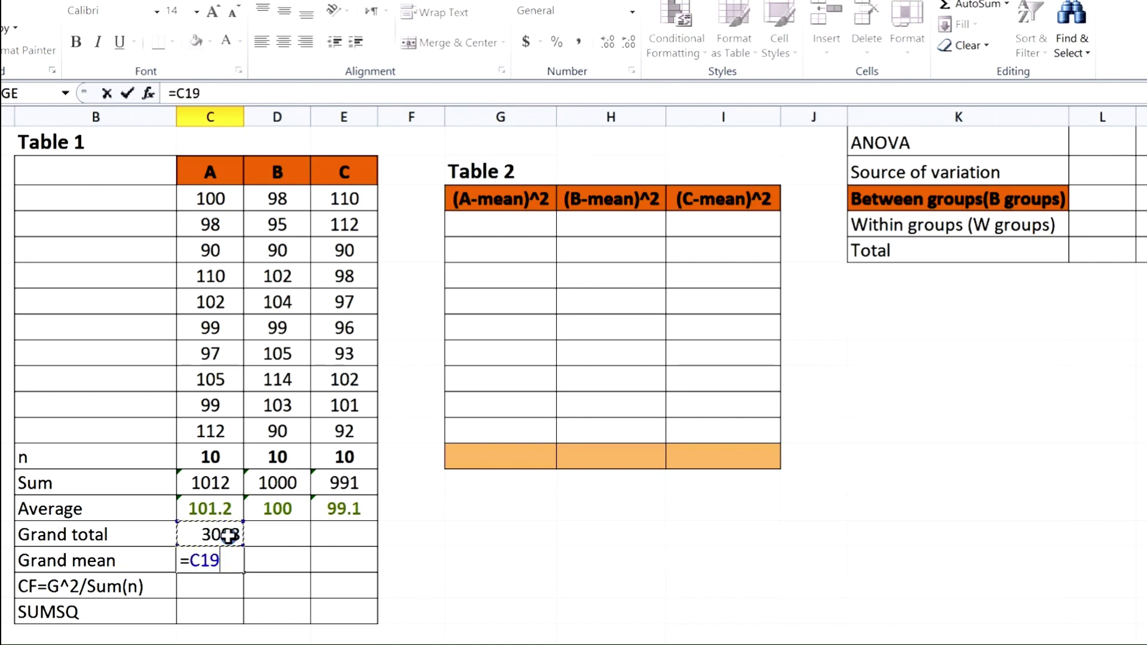
text(/)
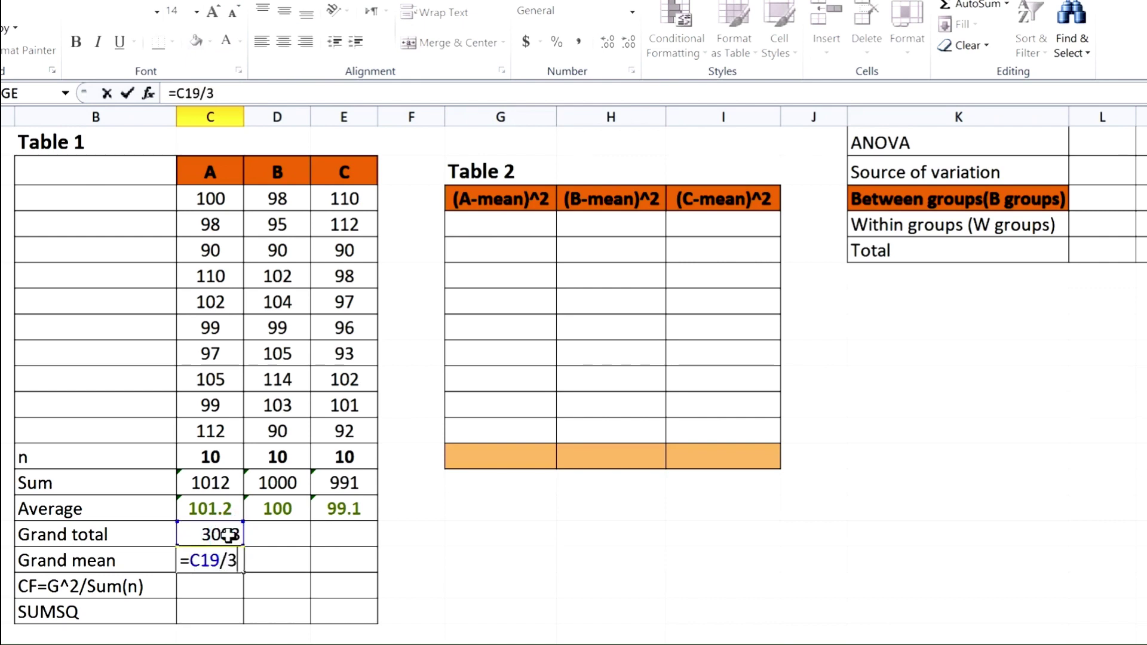
text(30)
key(Return)
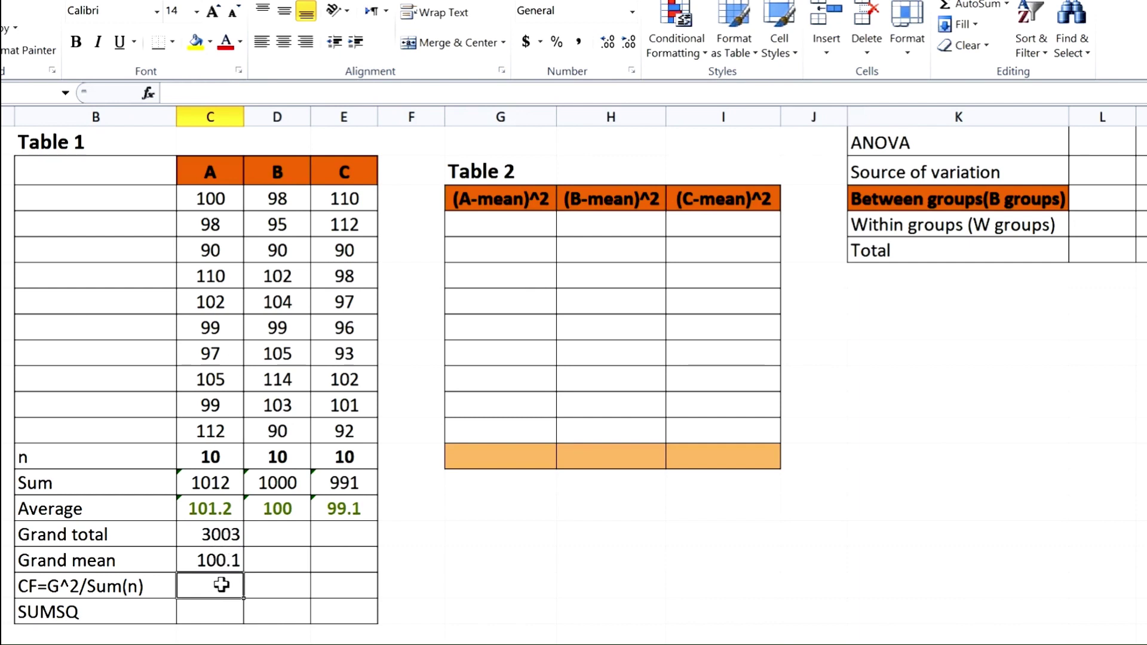
- Calculate the correction factor CF in Table 1 with the formula =C19^2/30
text(=)
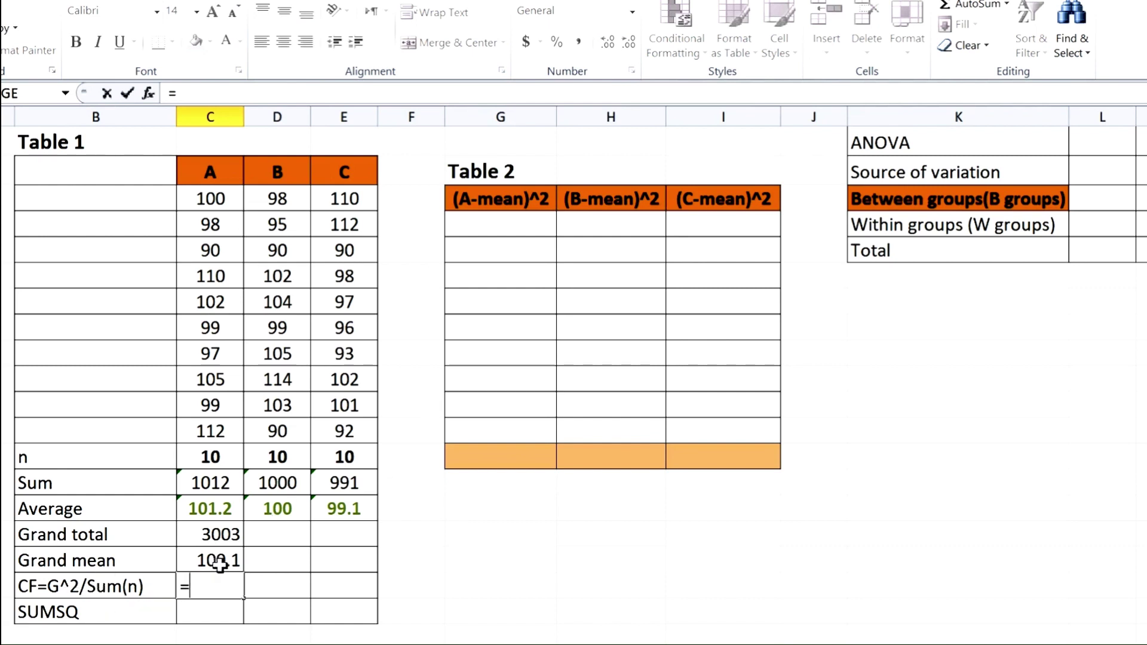
click(221, 534)
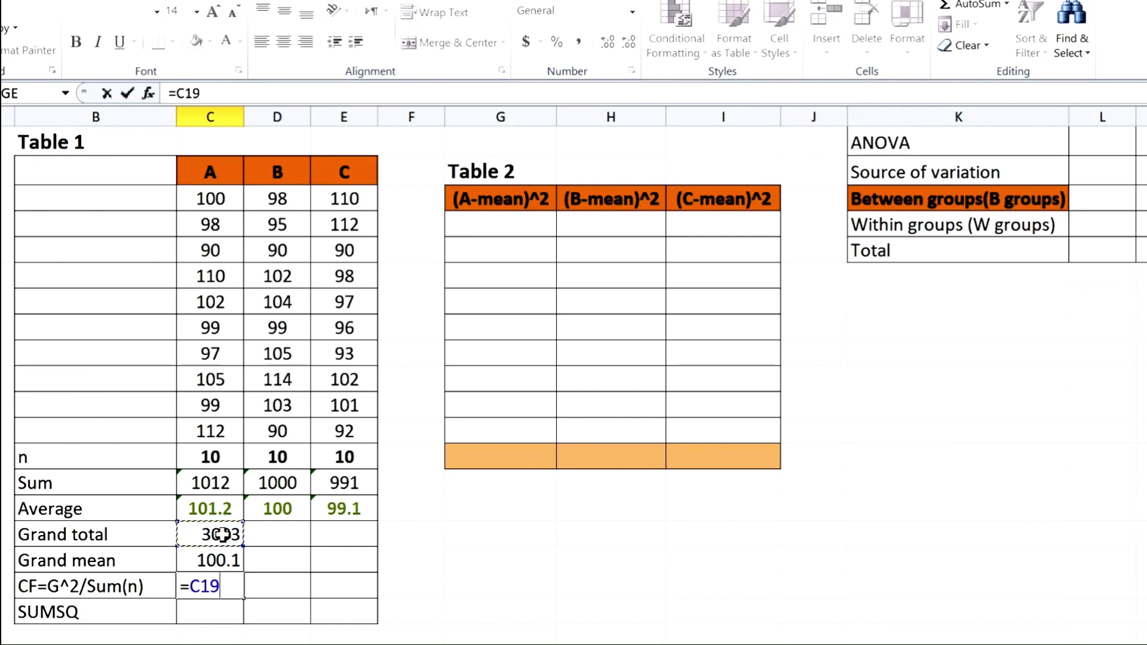
text(^2/)
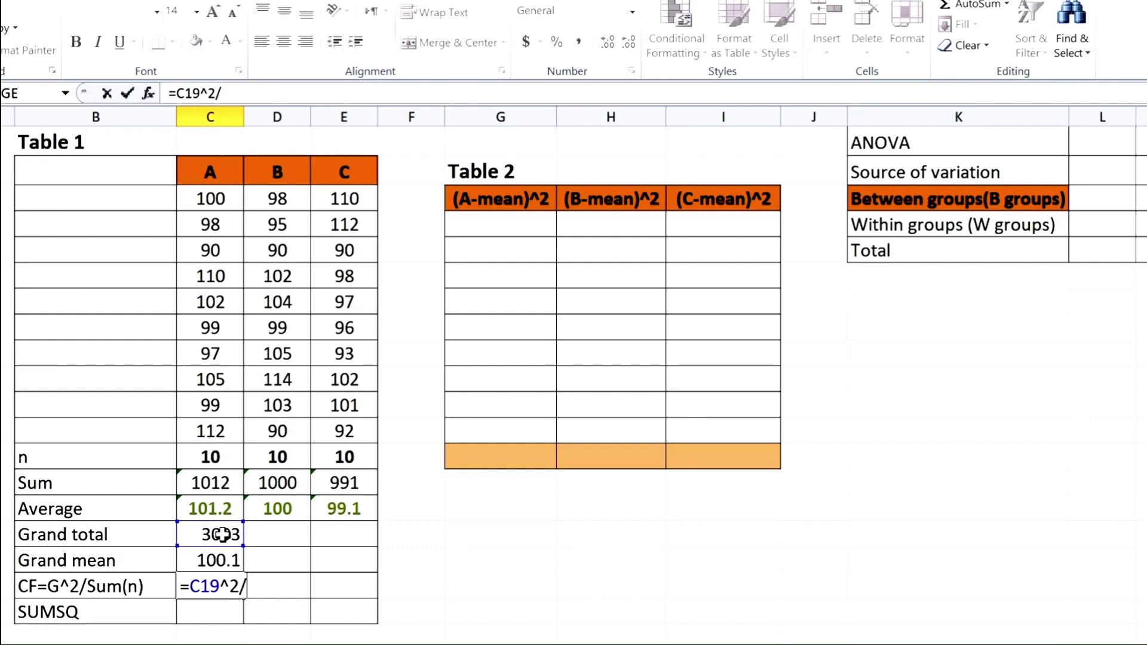
text(30)
key(Return)
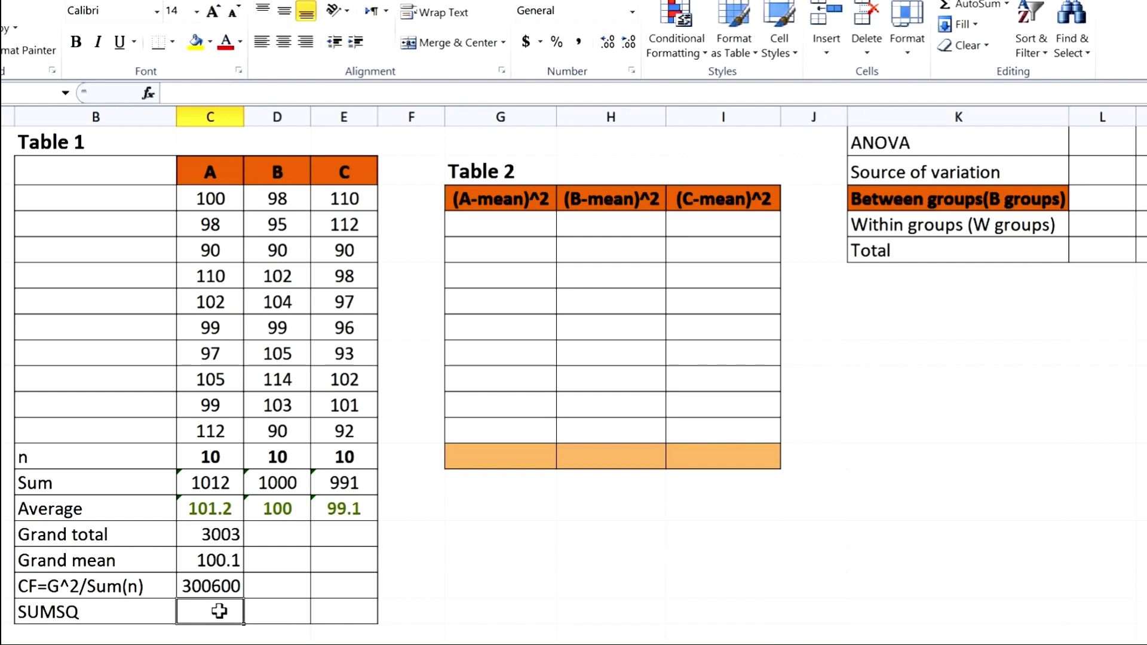
text(sum)
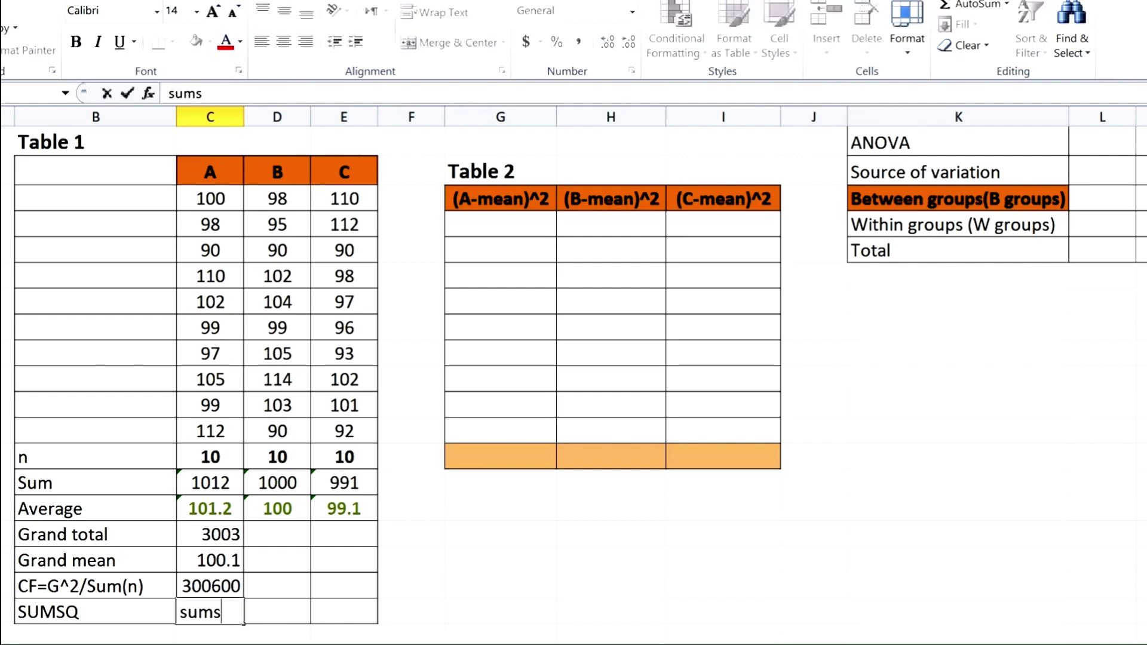
text(s)
key(BackSpace)
key(BackSpace)
key(BackSpace)
key(BackSpace)
- Calculate the SUMSQ row of Table 1 with the SUMSQ function over all data values in C6:E15
text(=)
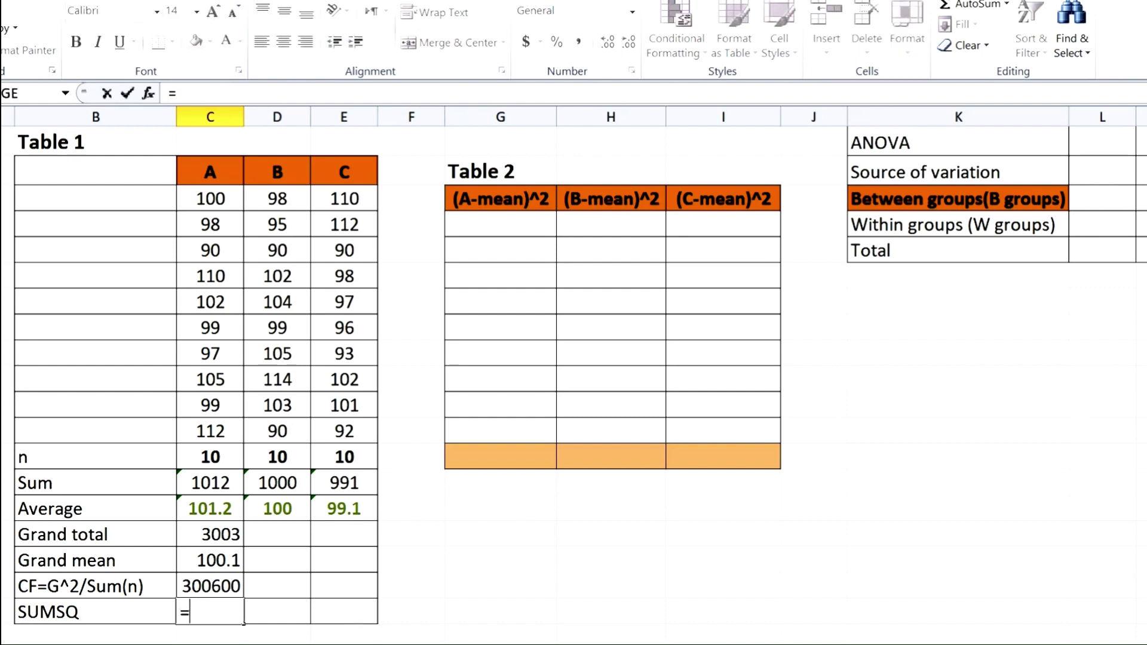
text(sumsq)
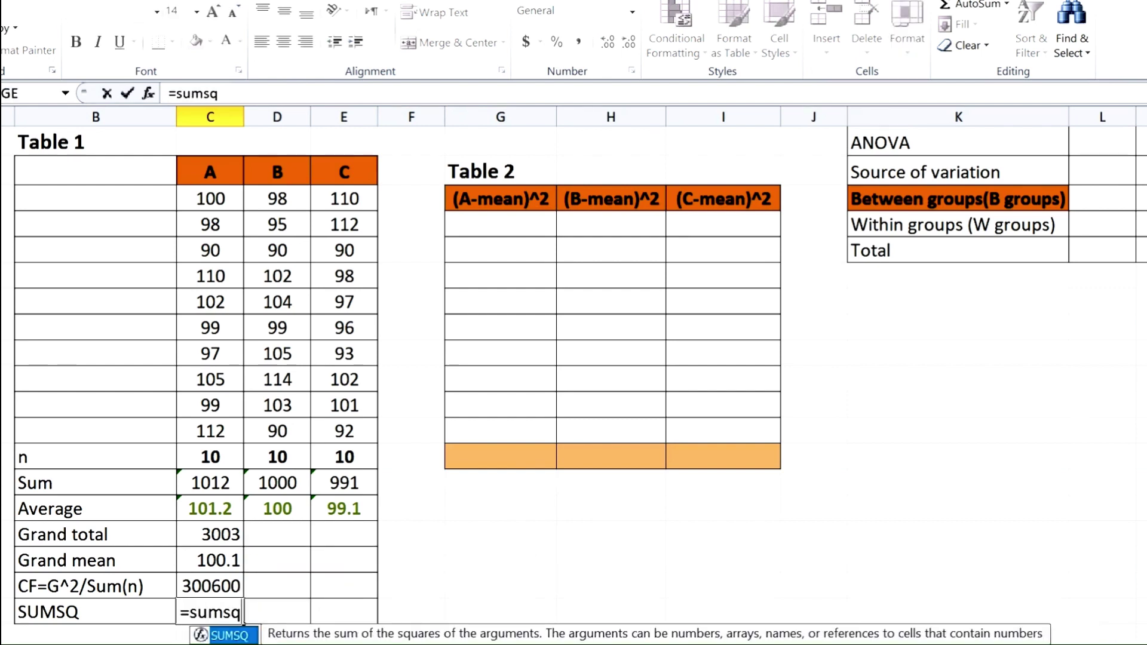
double_click(233, 637)
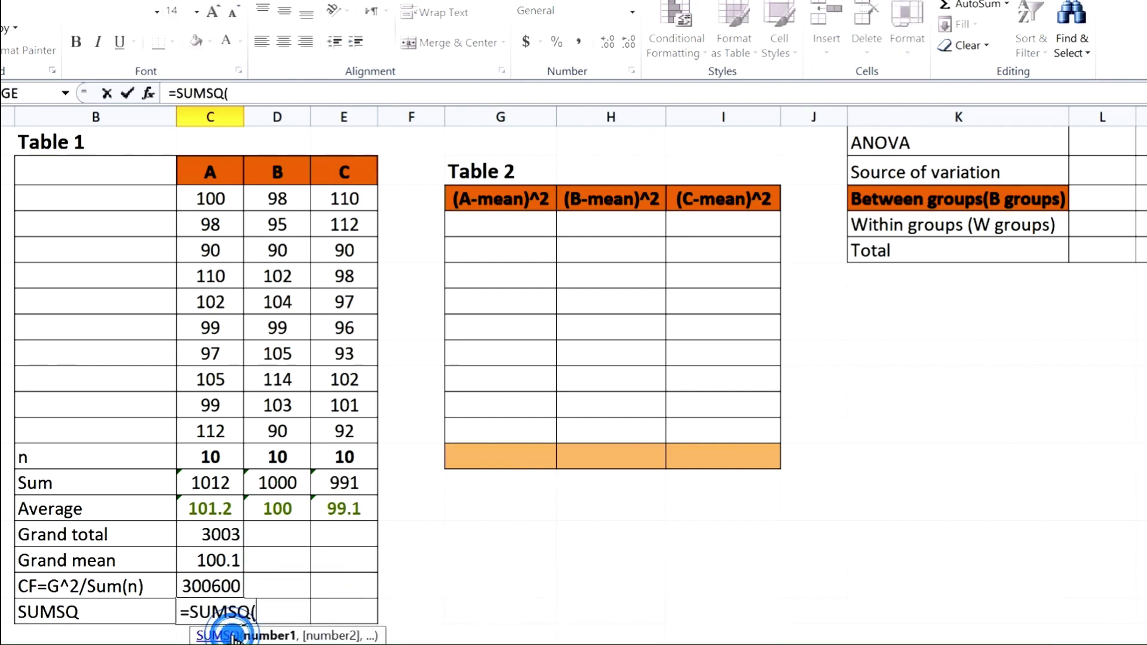
click(220, 197)
drag(220, 197, 354, 430)
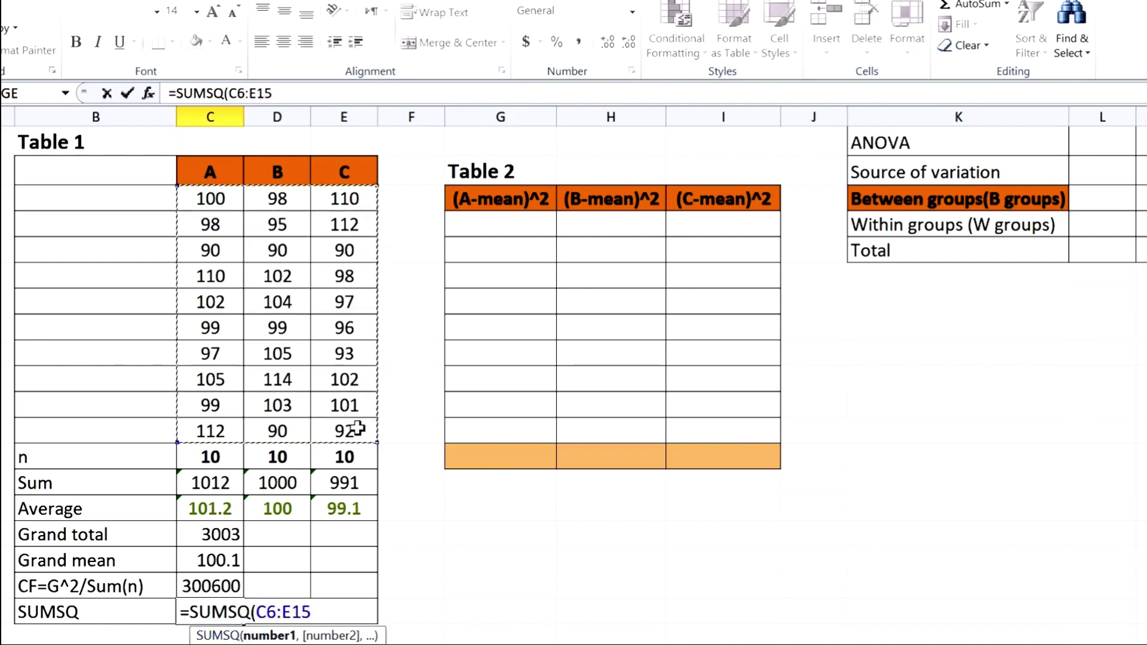
key(Return)
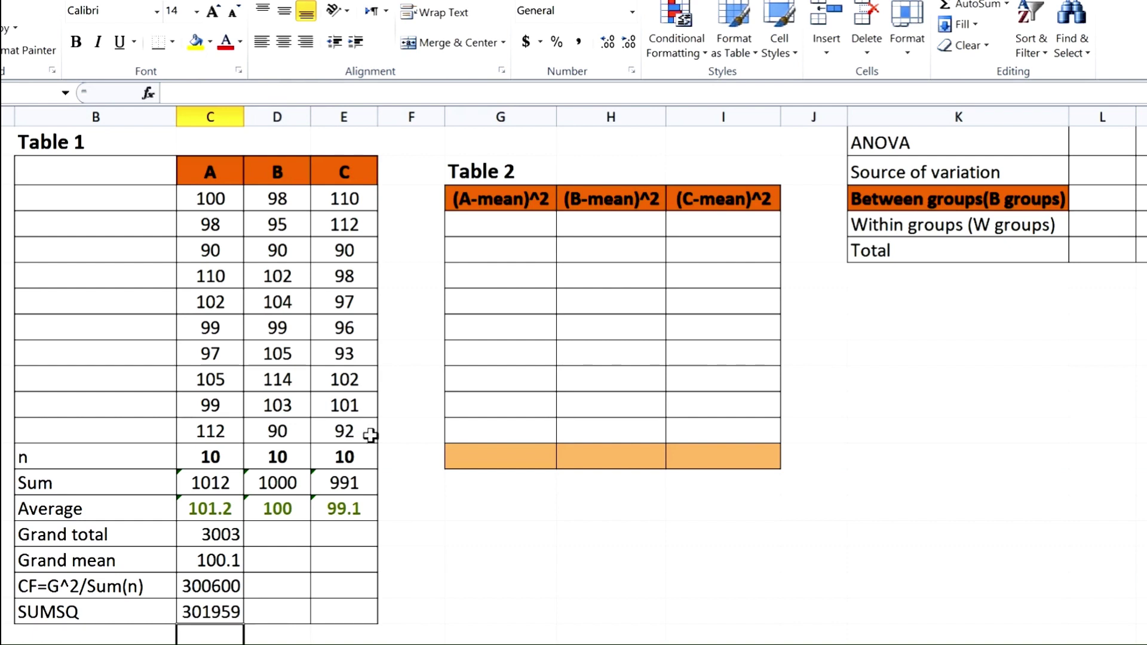
- Examine the first data values of groups A and B and group A's average against the squared-deviation headings of Table 2
click(277, 224)
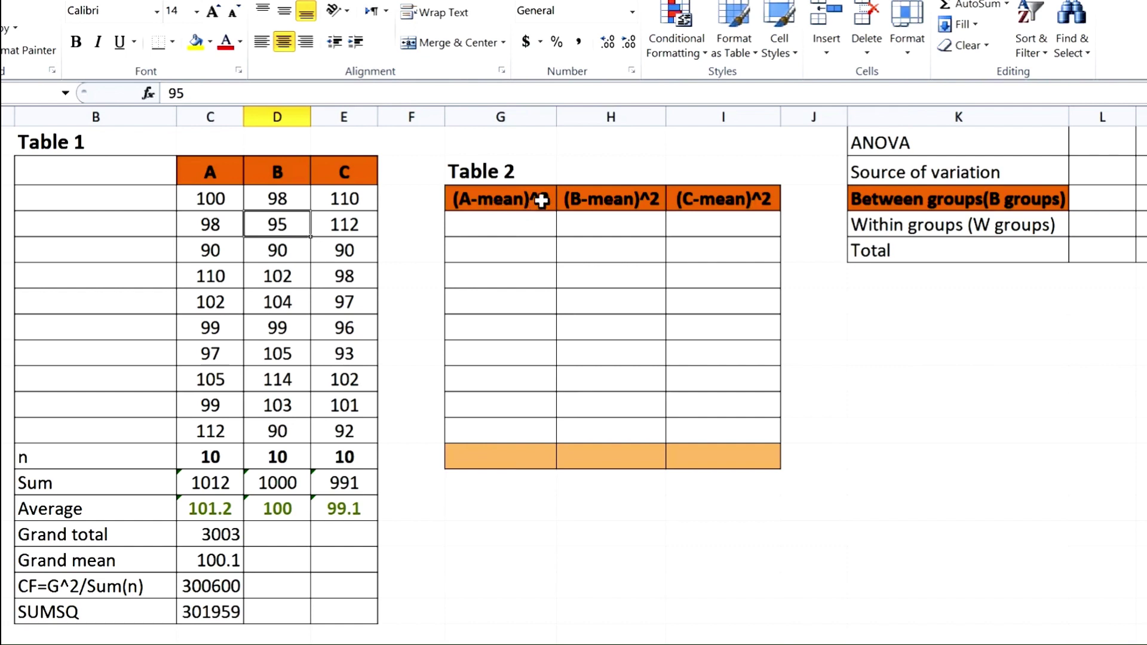
click(209, 196)
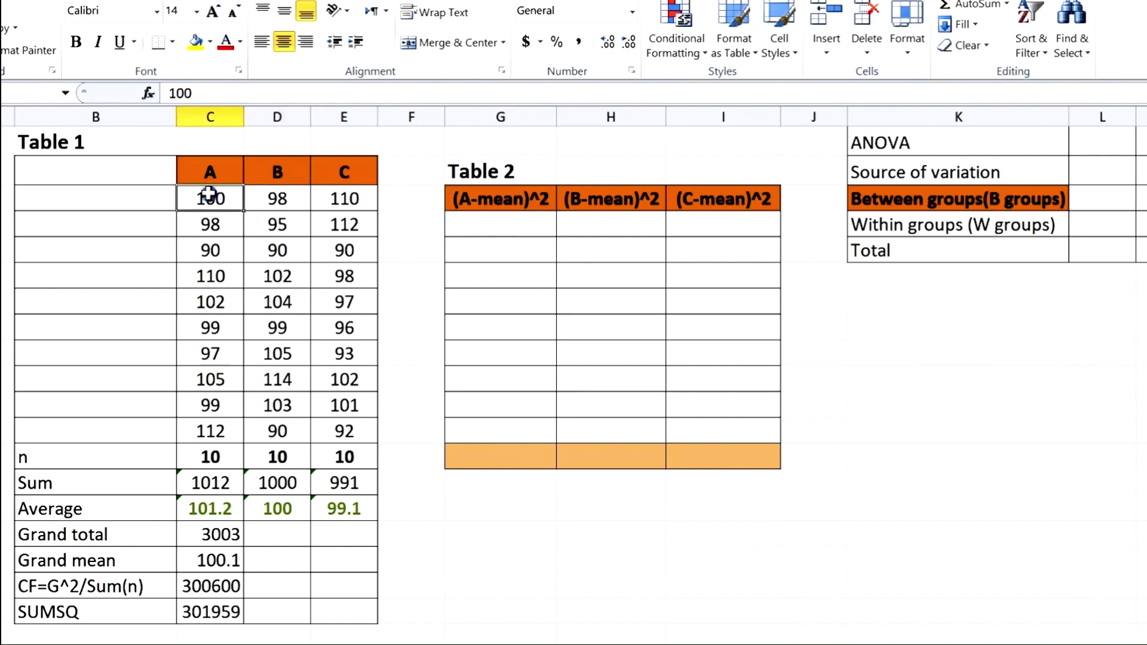
click(210, 225)
click(210, 250)
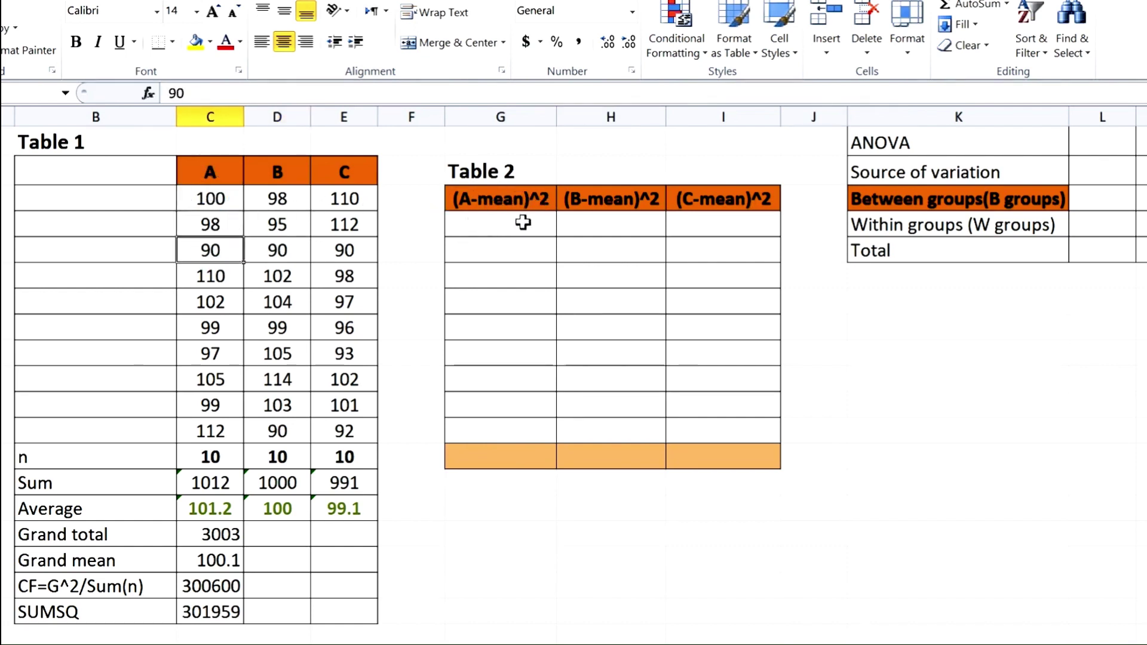
click(225, 513)
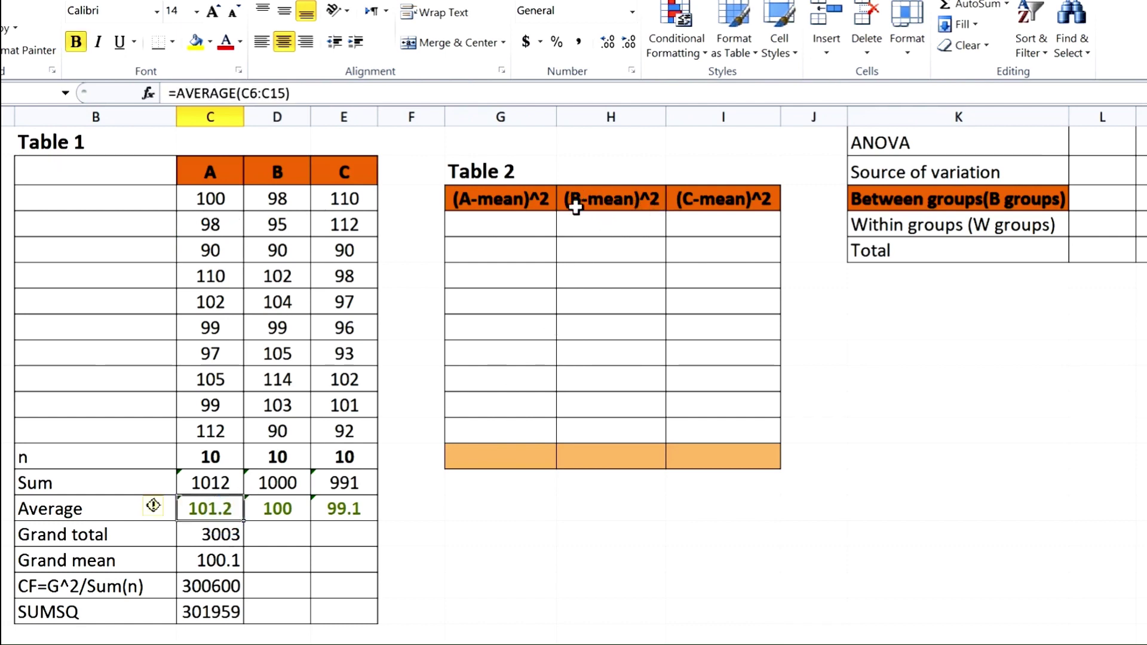
click(277, 198)
click(277, 224)
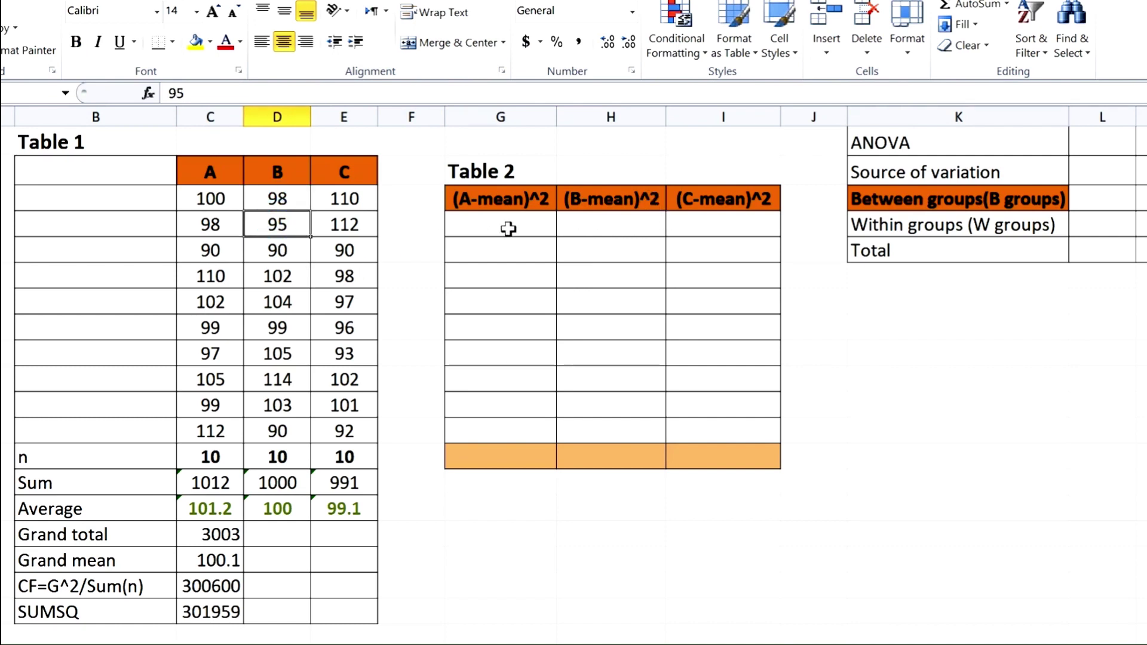
- Enter the formula =(C6-C18)^2 in the first cell of Table 2's (A-mean)^2 column
click(471, 221)
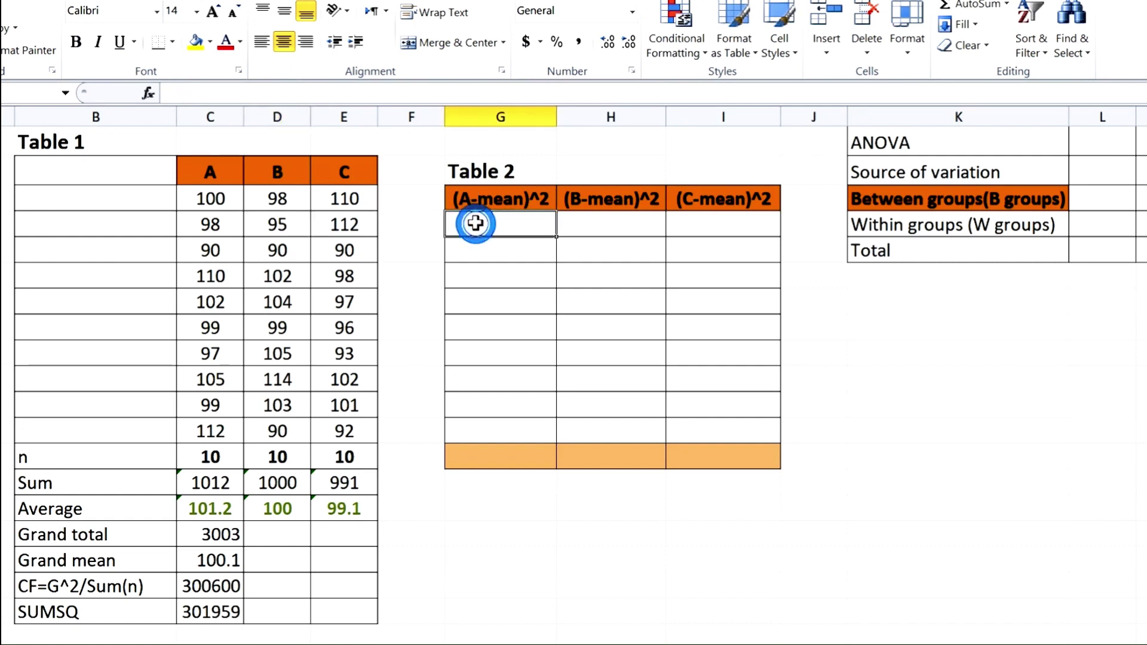
text(=)
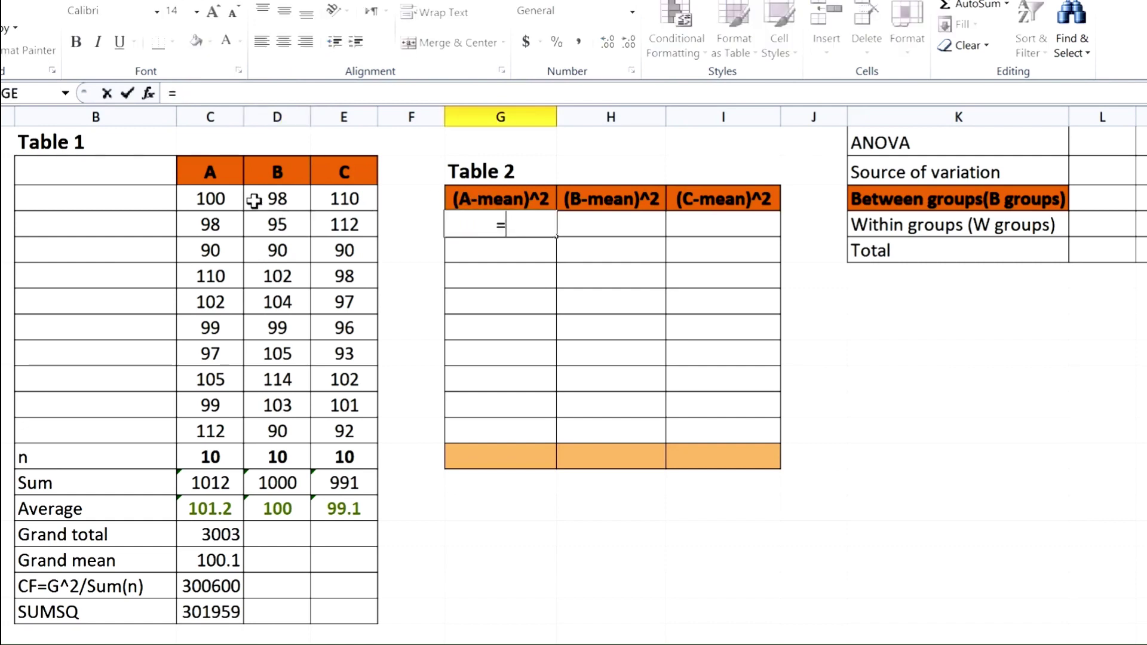
click(229, 198)
text(-)
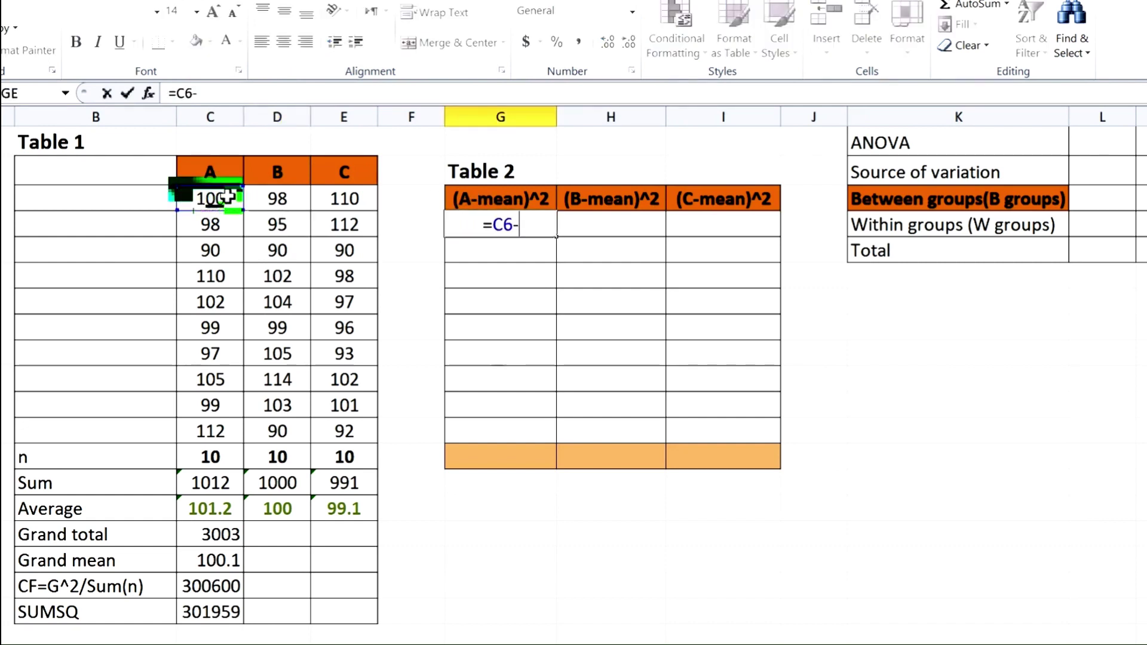
click(216, 508)
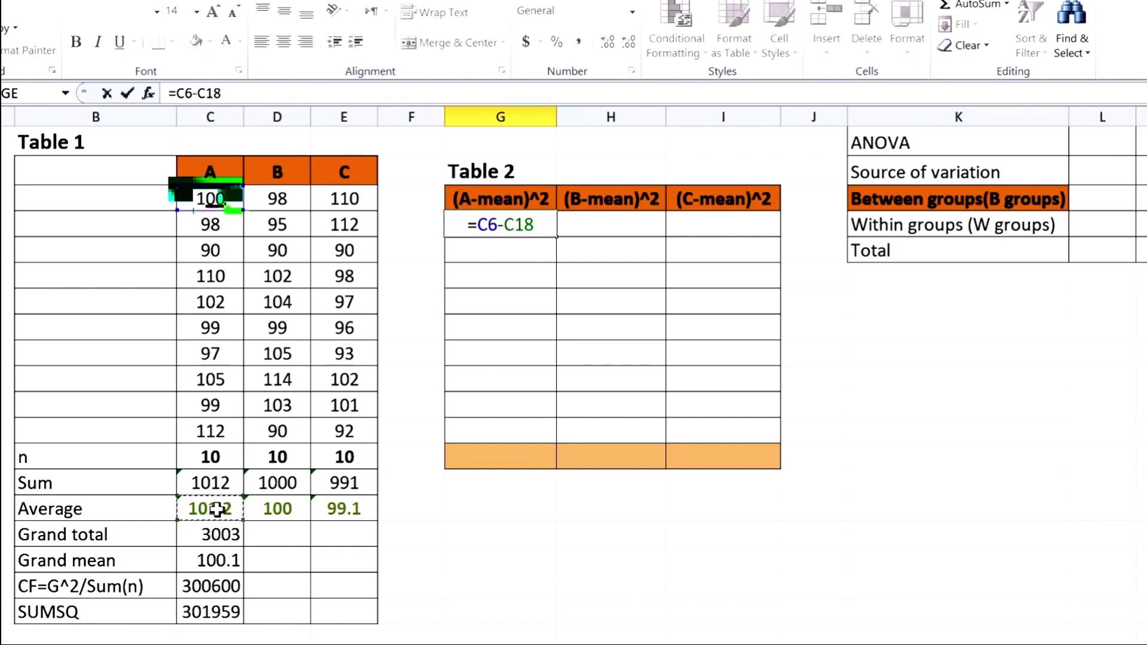
text())
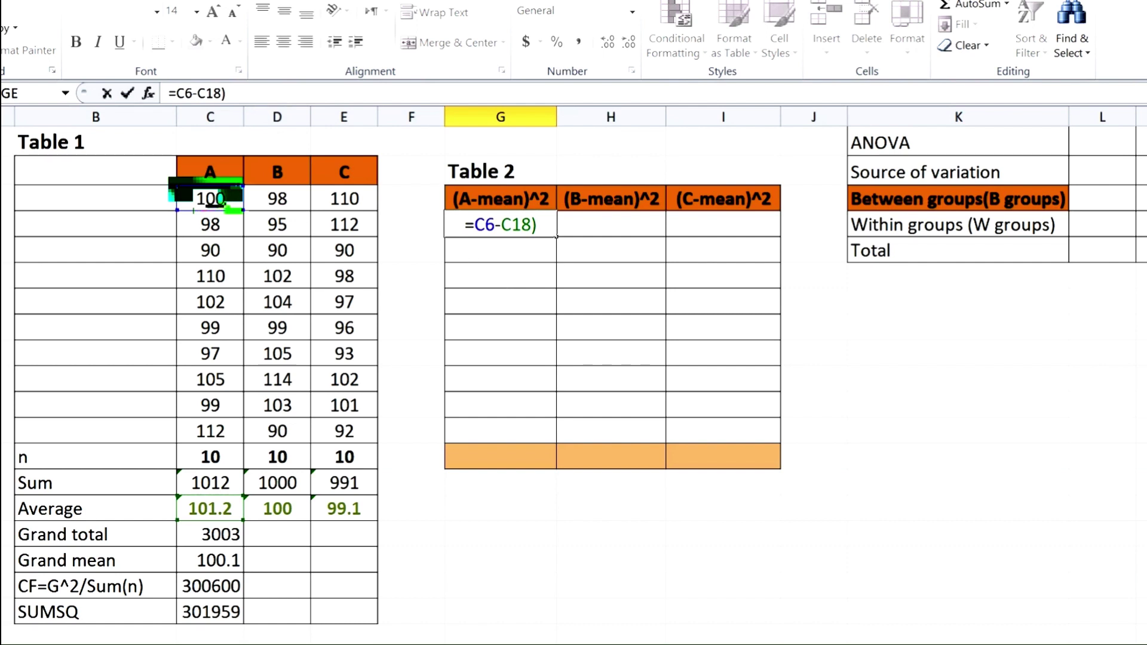
text(()
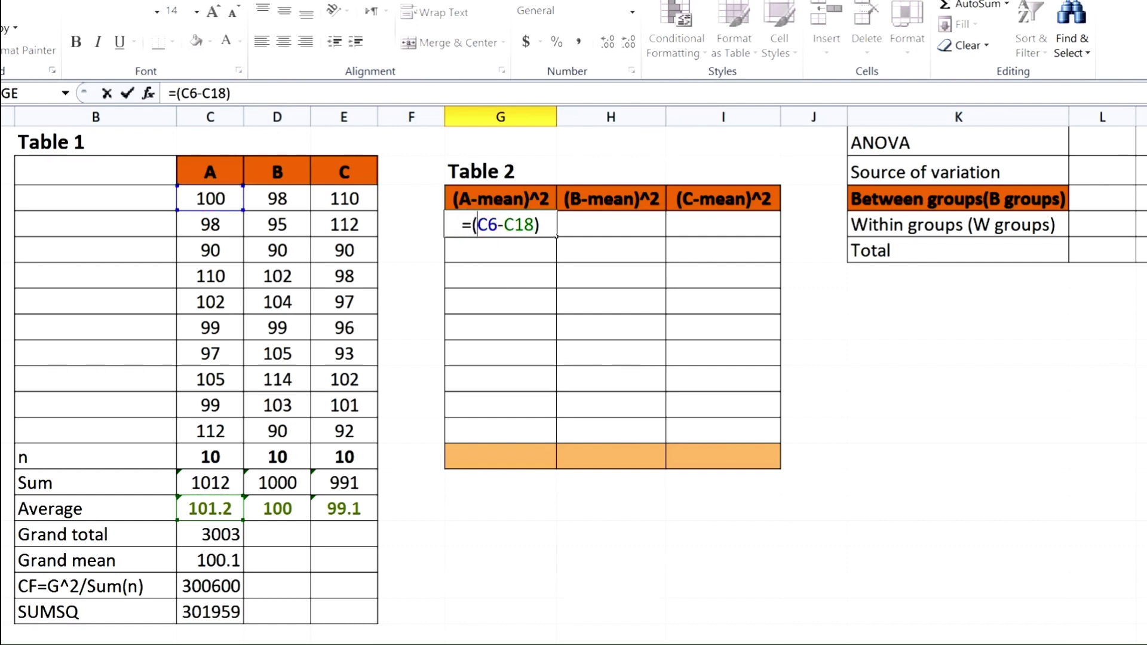
click(540, 230)
text(^2)
key(Return)
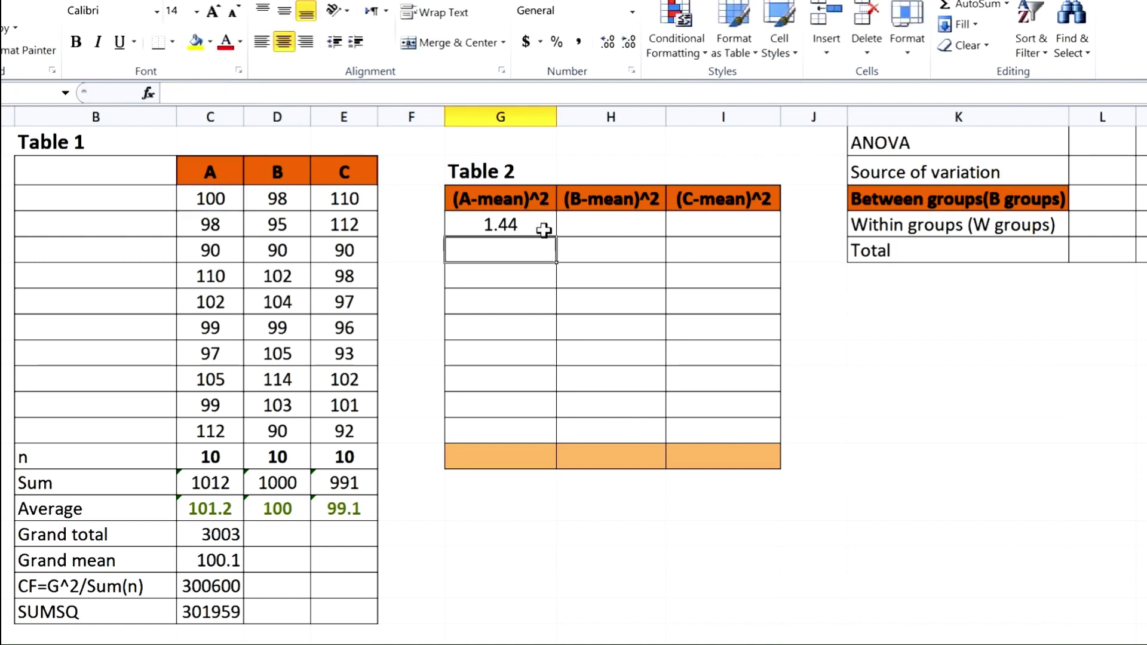
- Make the average reference absolute as =(C6-$C$18)^2 and fill the formula down the (A-mean)^2 column to just above the shaded row
click(540, 230)
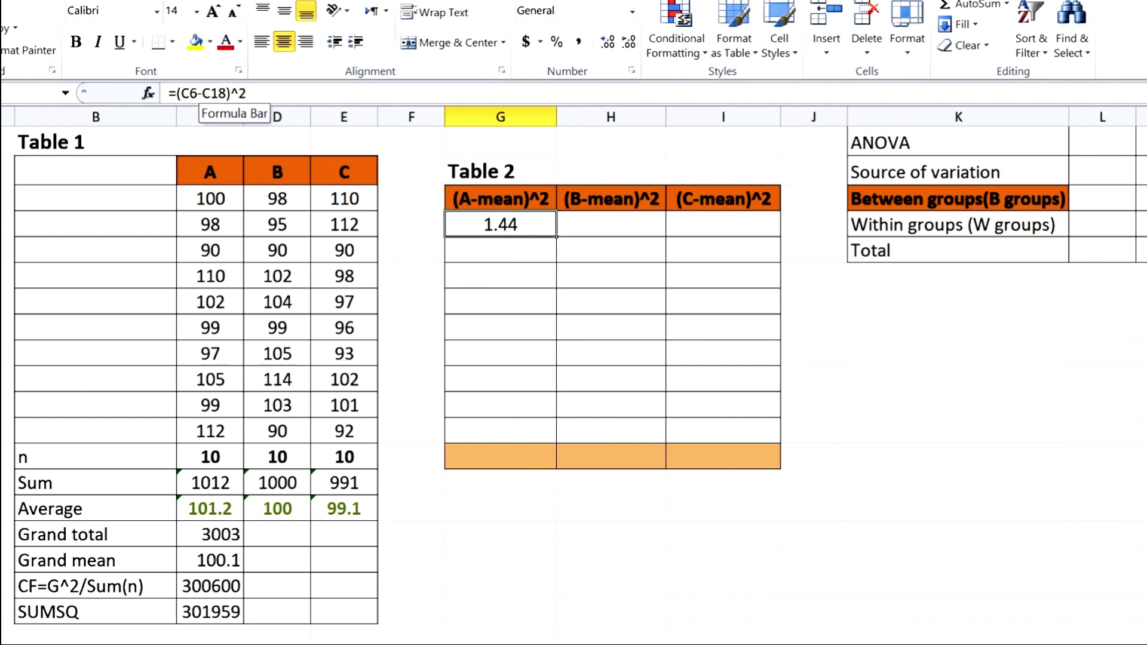
click(200, 90)
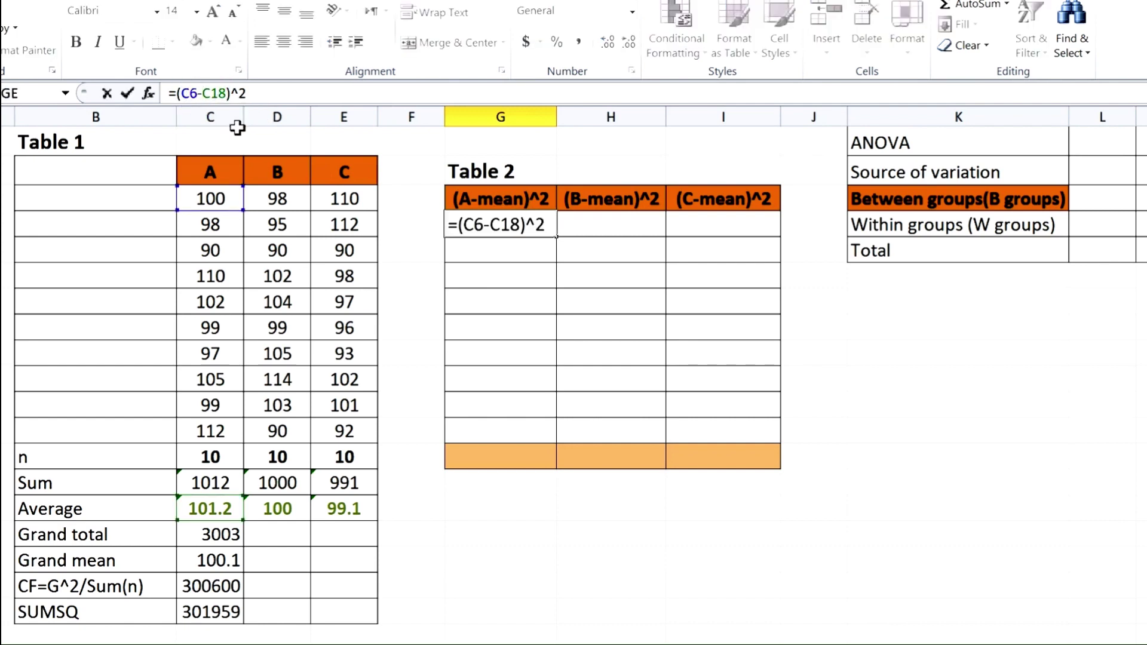
text($C)
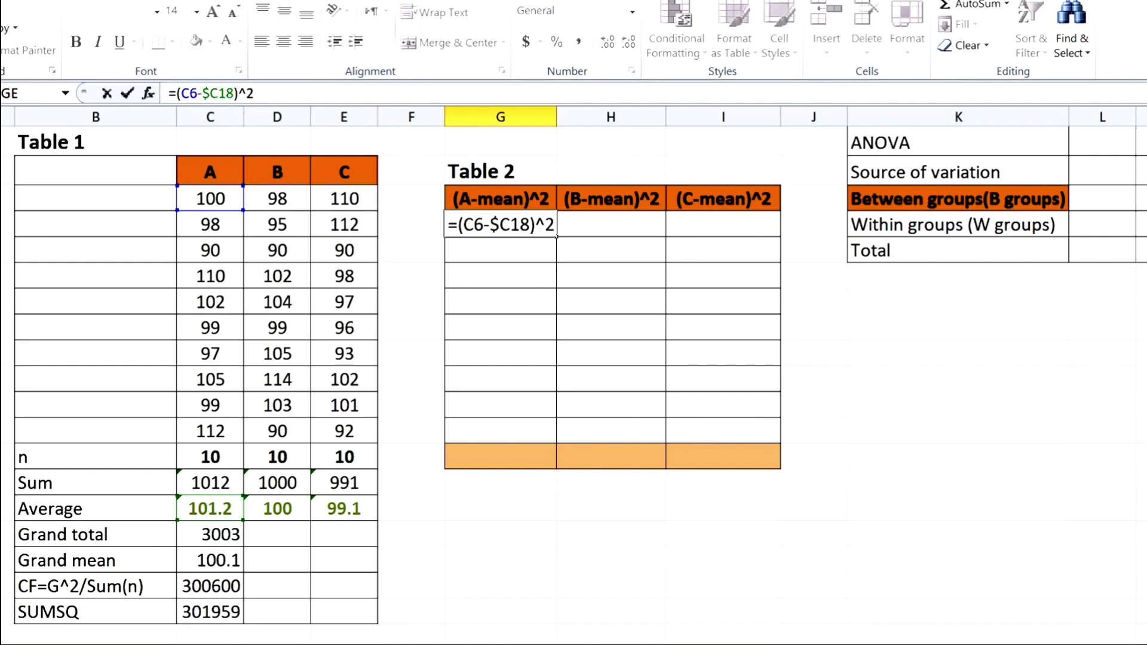
text($)
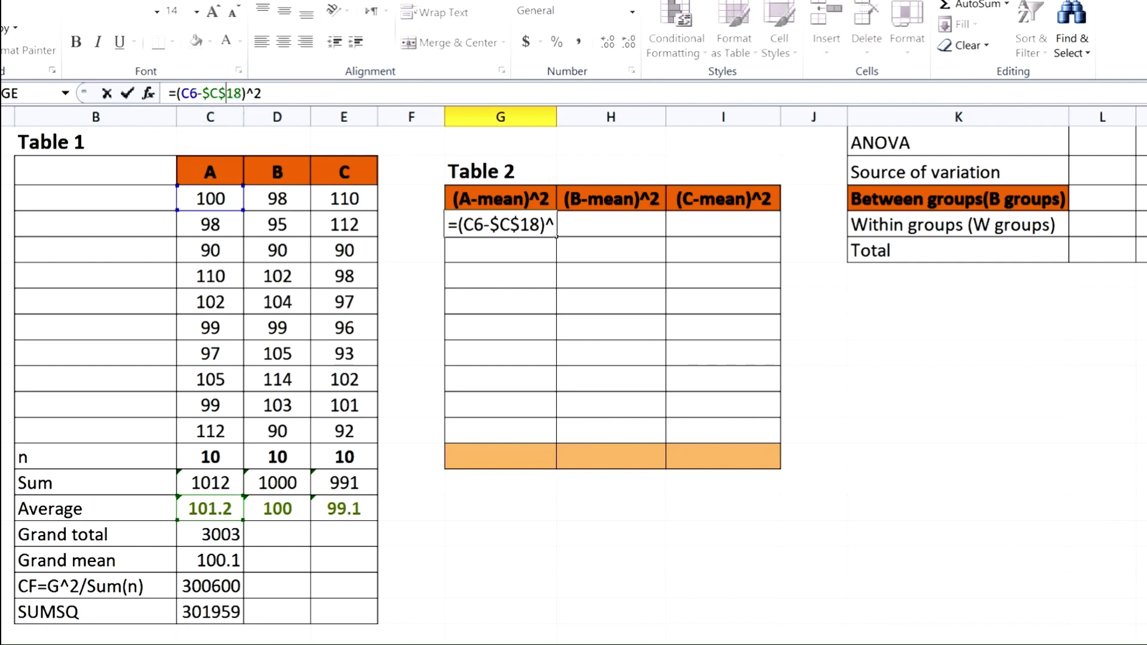
key(Return)
click(523, 219)
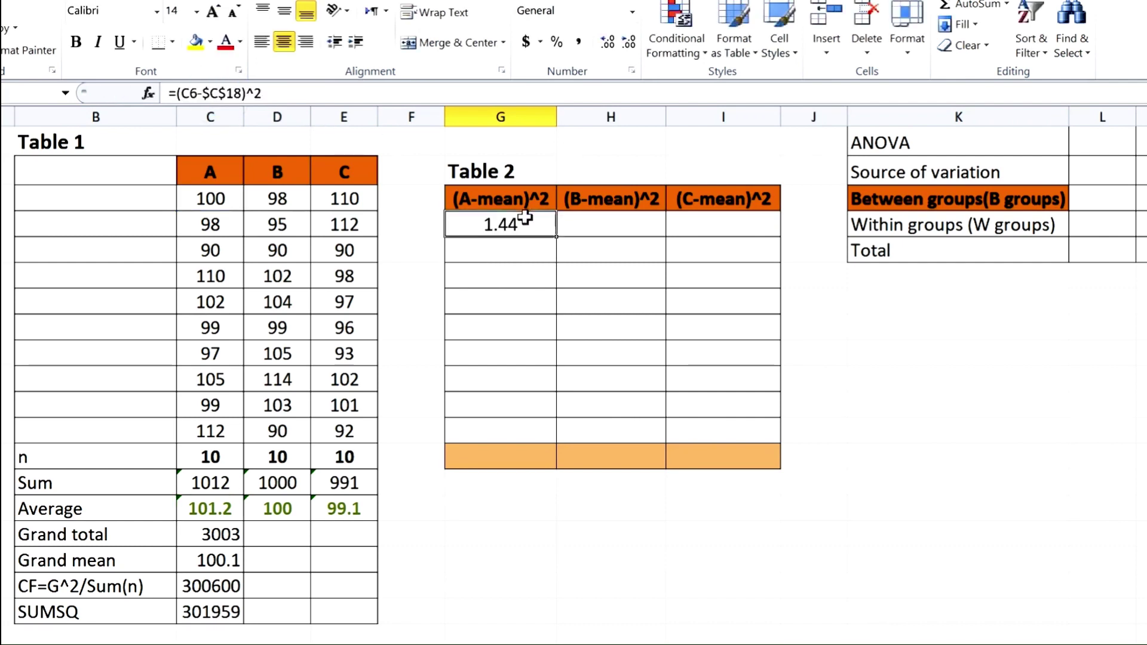
drag(557, 235, 548, 431)
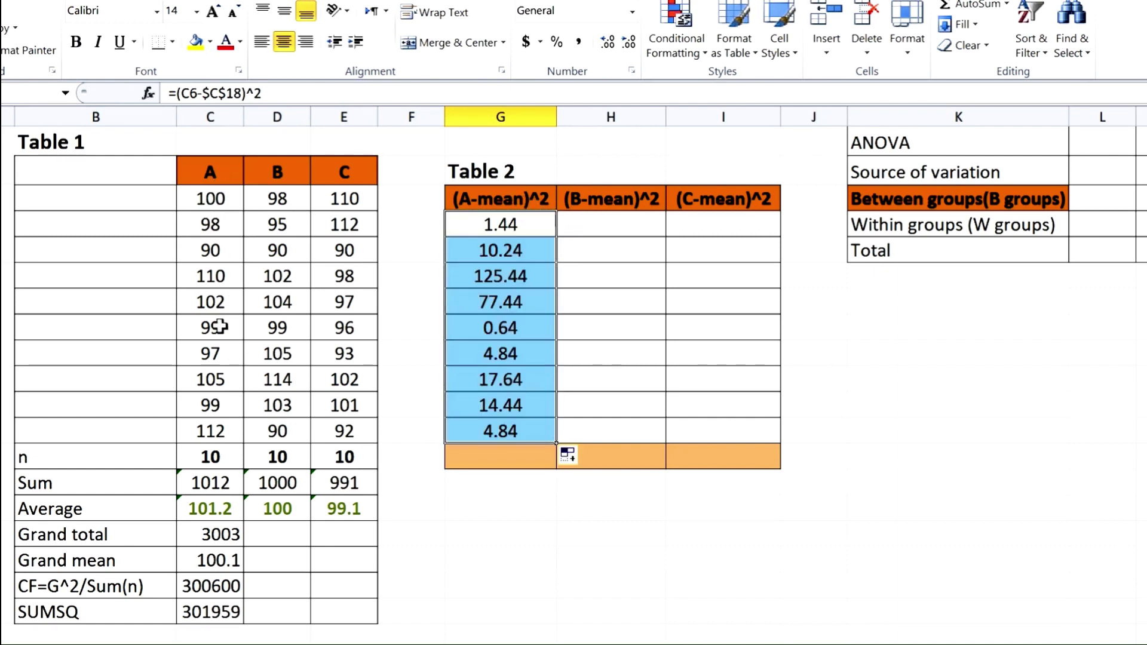
- Enter the formula =(D6-$D$18)^2 in the first cell of Table 2's (B-mean)^2 column
click(610, 223)
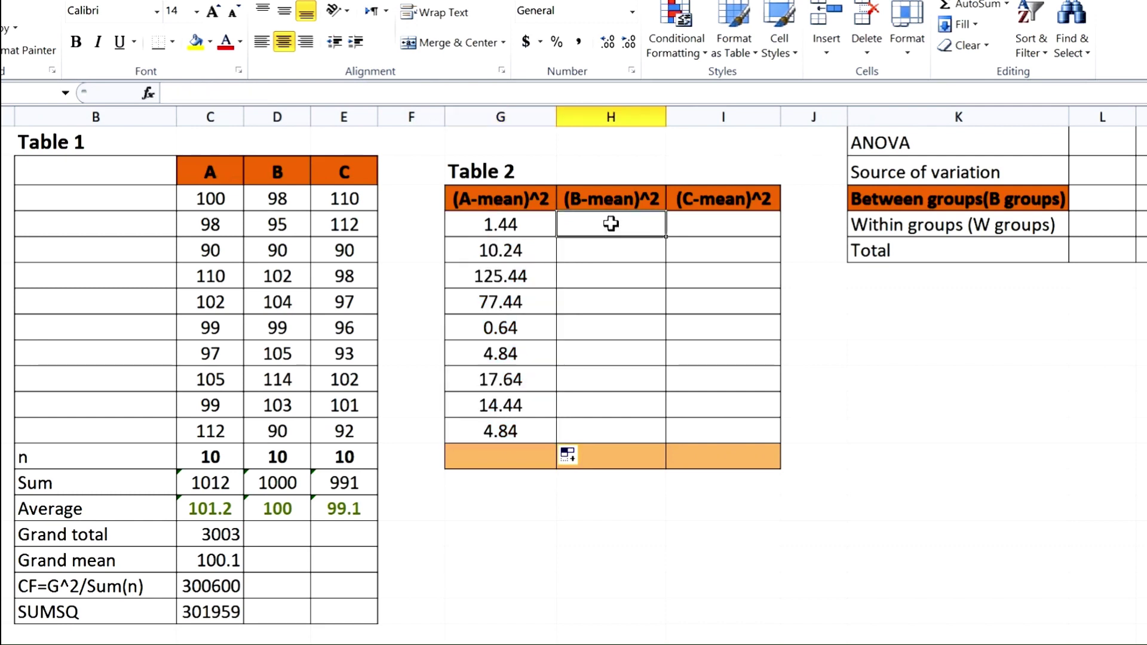
text(=)
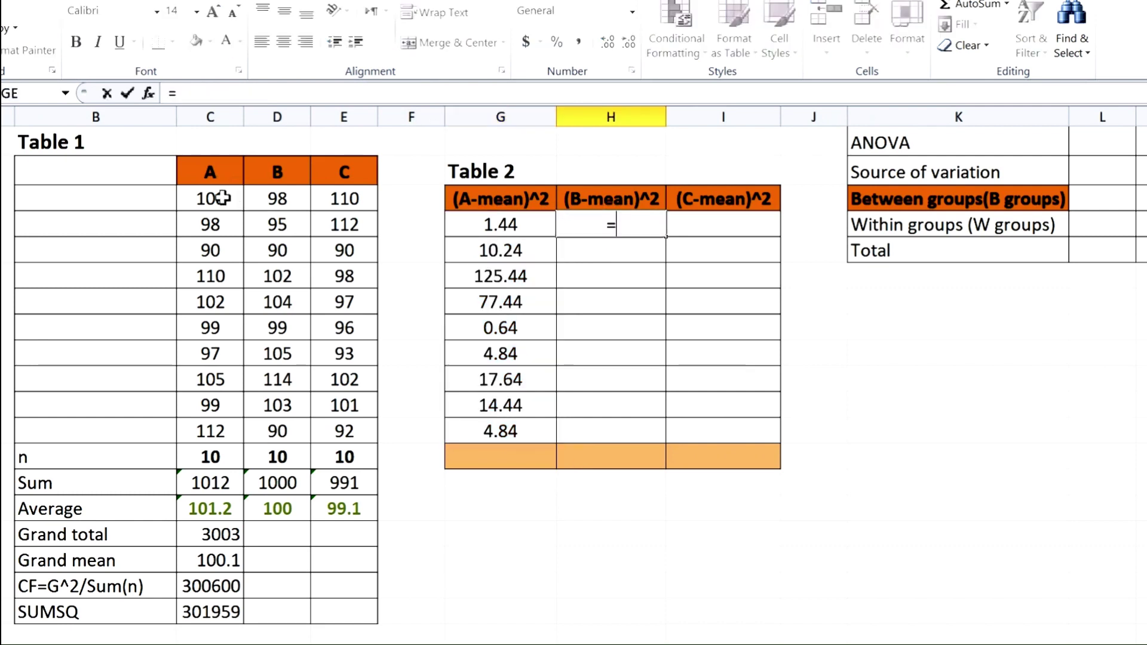
click(275, 204)
text(-)
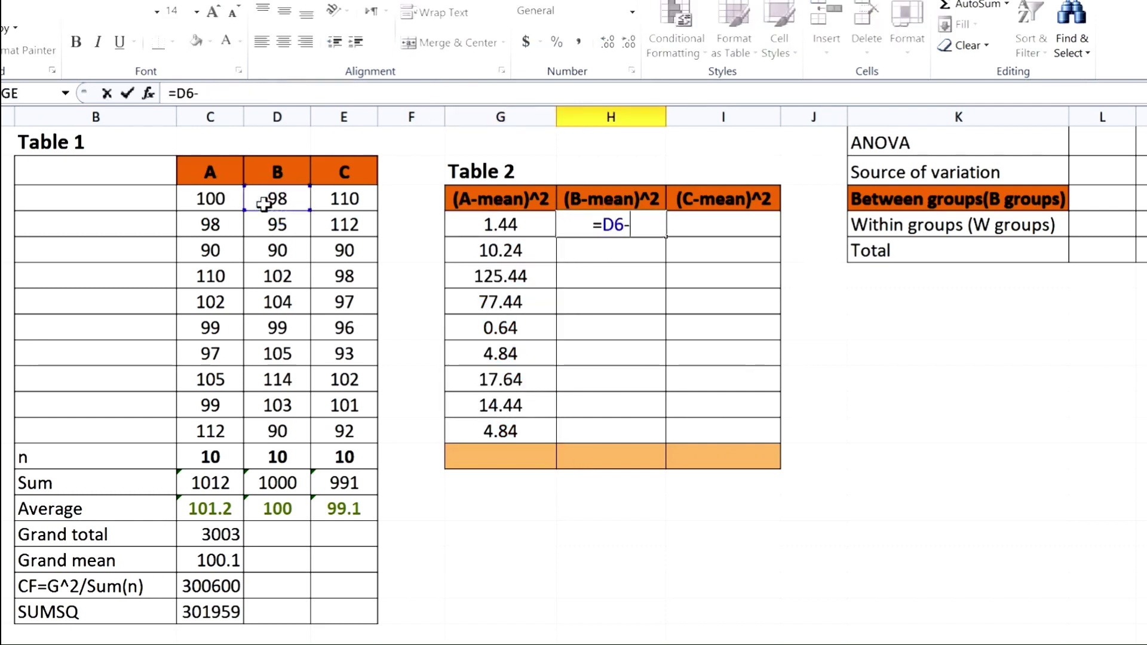
text($)
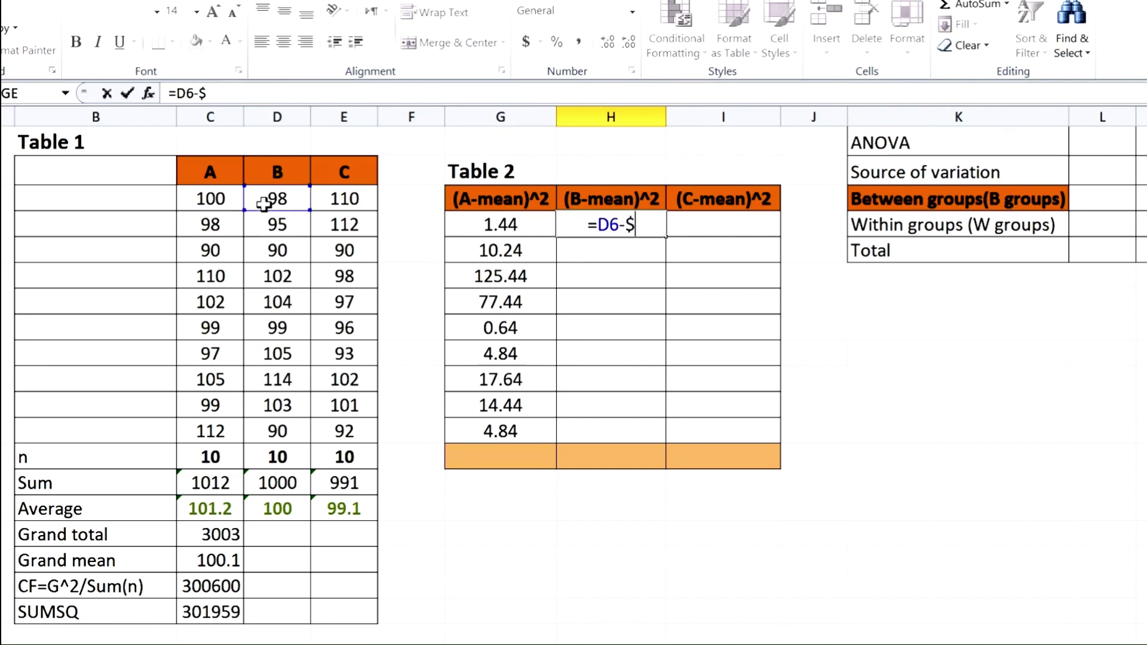
key(BackSpace)
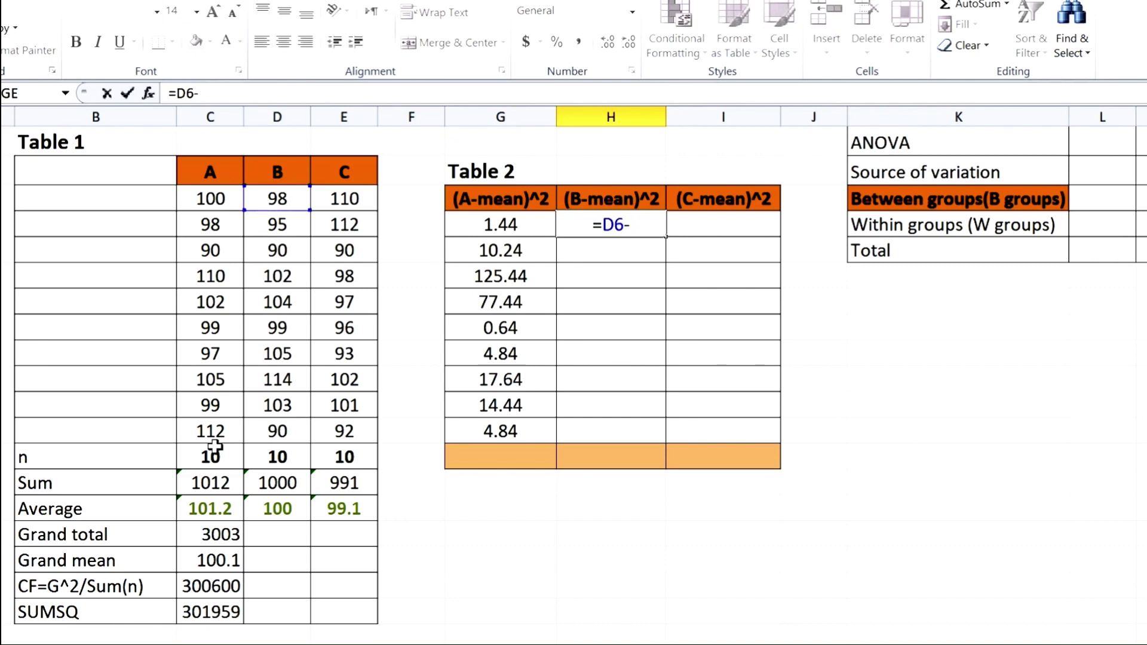
click(278, 509)
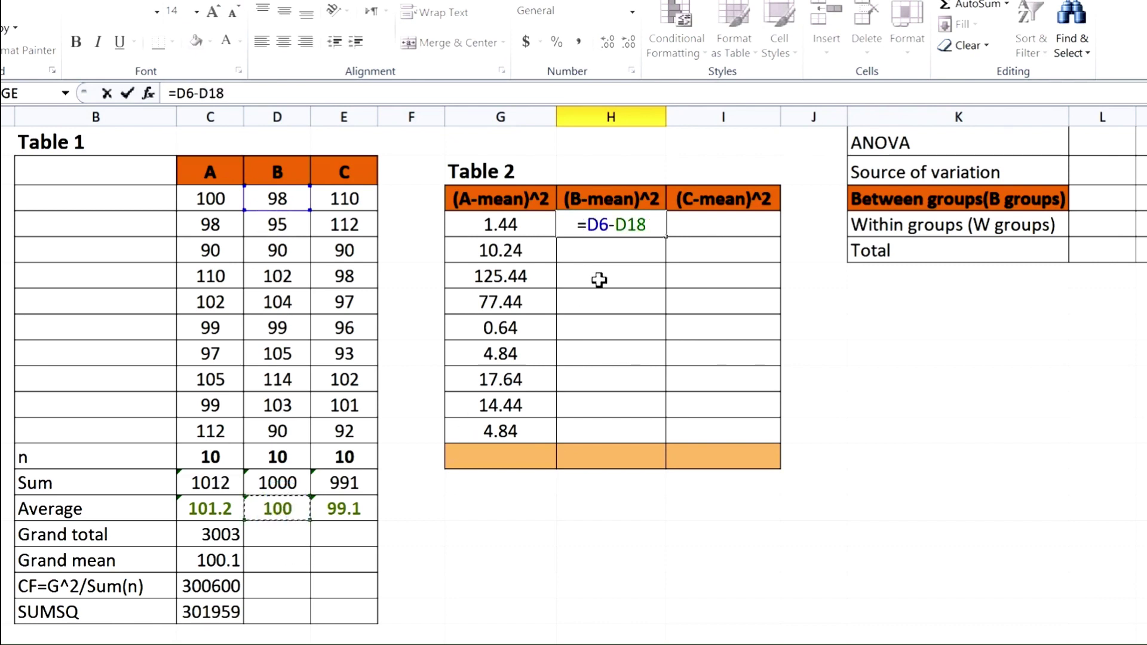
click(616, 223)
text($)
click(631, 224)
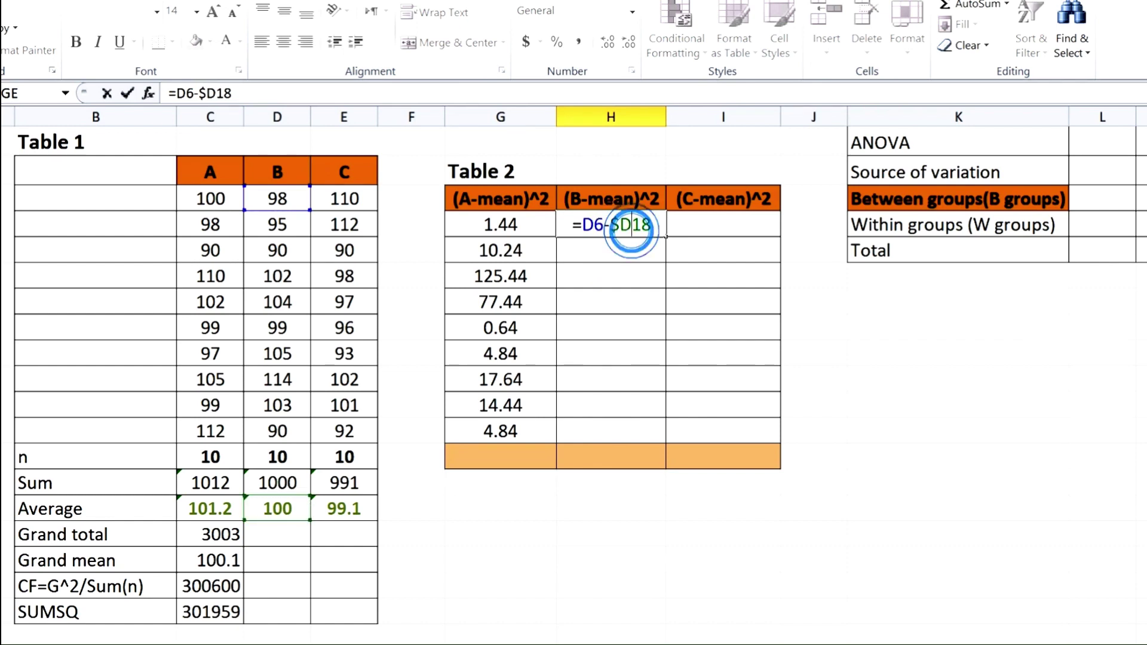
text($)
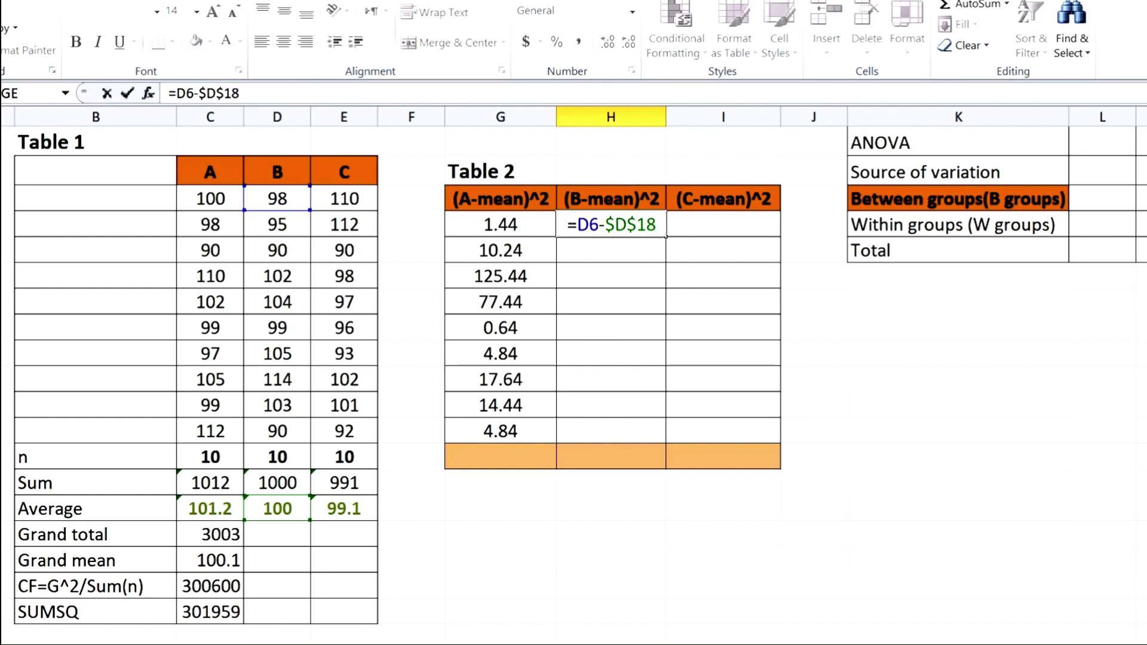
click(657, 225)
text())
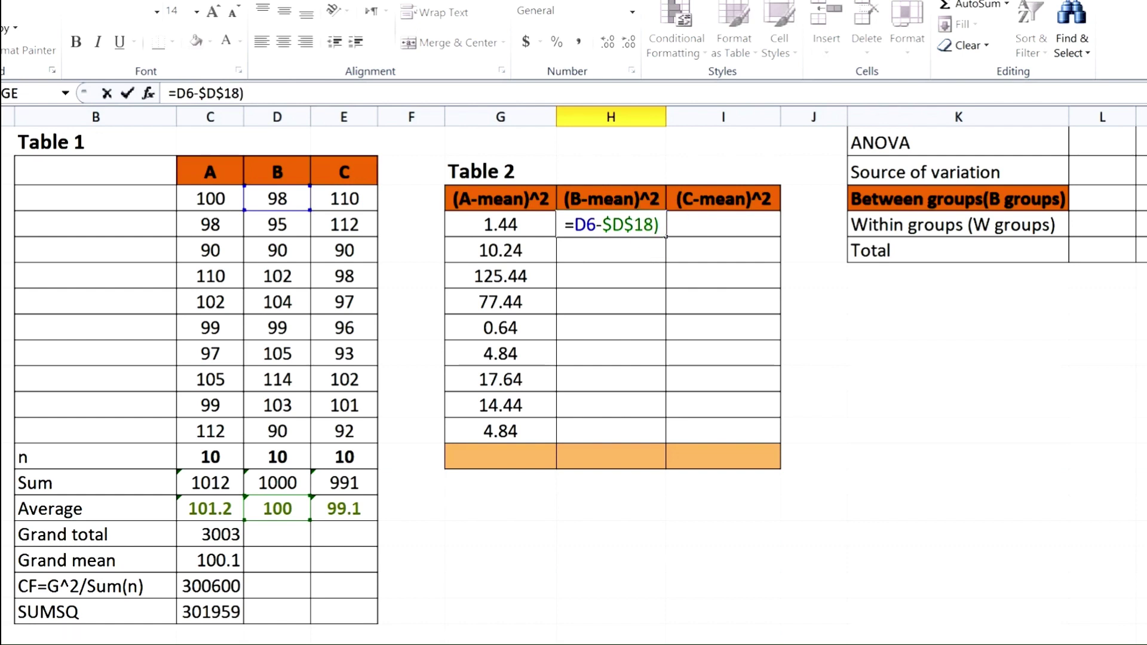
click(572, 224)
text(()
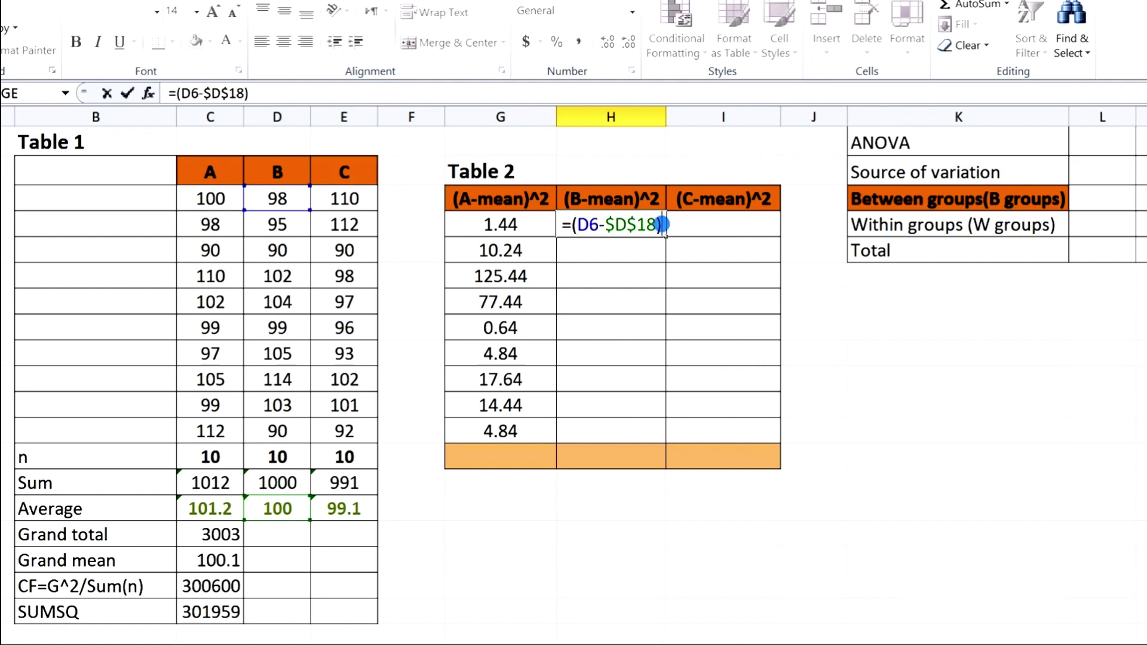
text(^2)
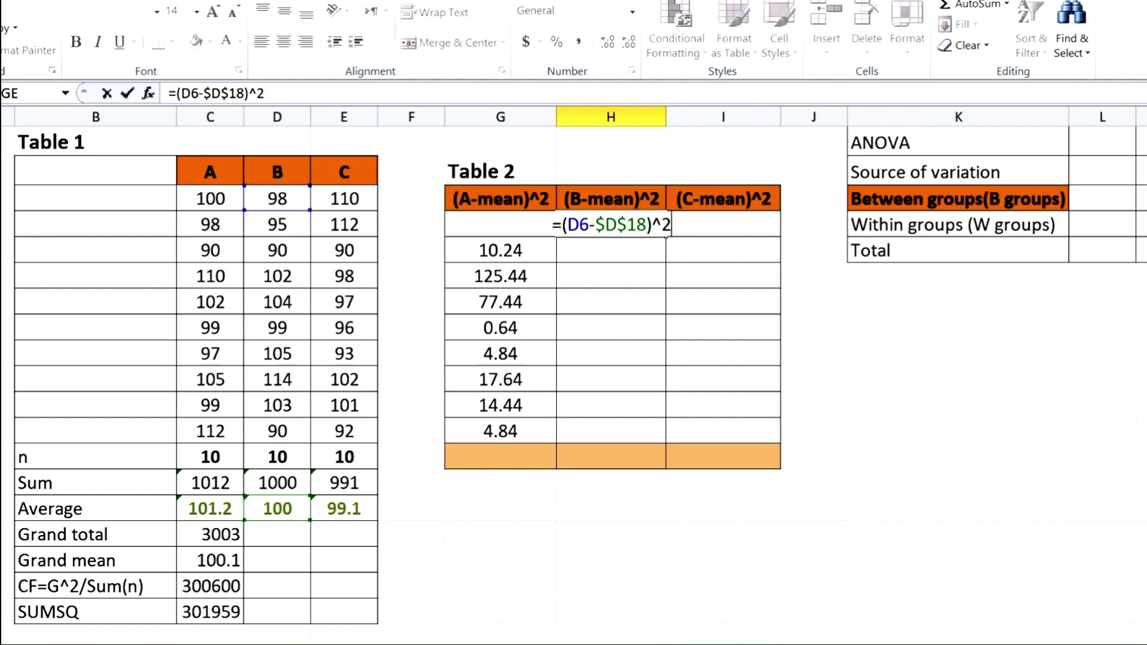
key(Return)
- Fill the squared-deviation formula down the (B-mean)^2 column to just above the shaded row, and widen column H slightly
click(659, 224)
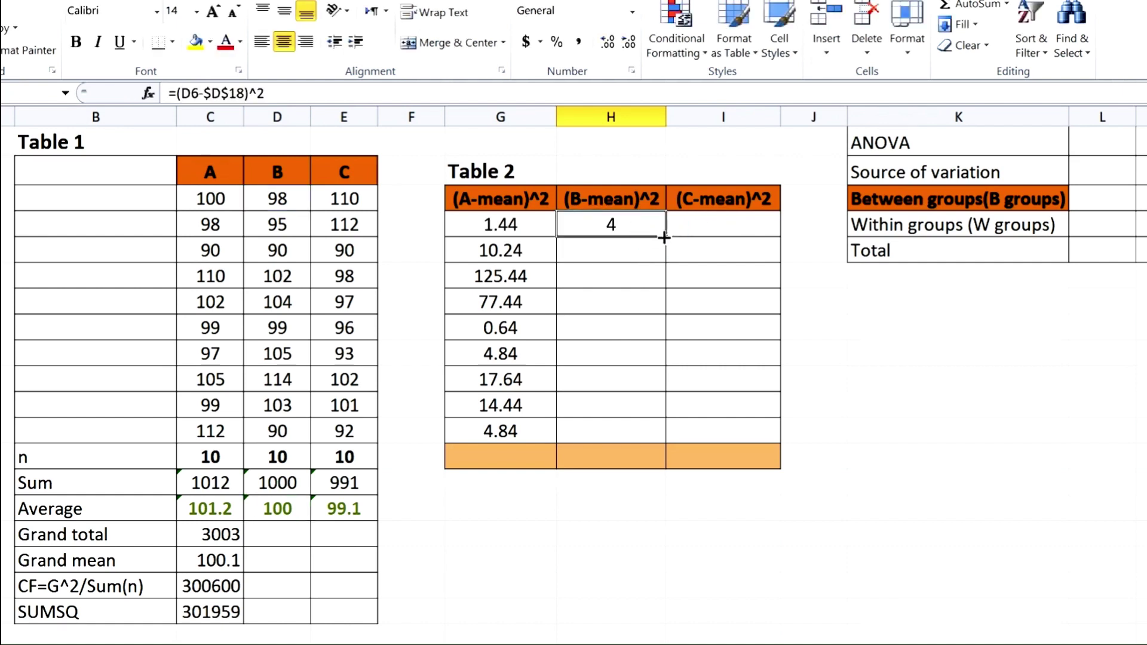
drag(663, 234, 665, 441)
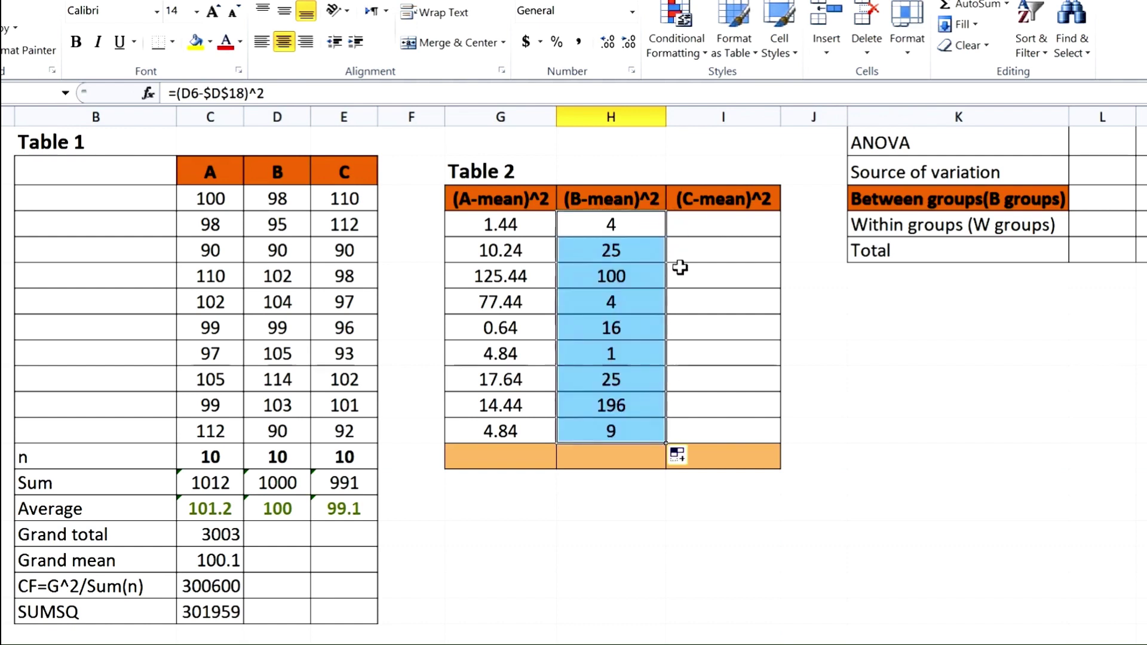
mouse_move(666, 132)
mouse_down()
mouse_move(671, 119)
mouse_move(682, 125)
mouse_up()
- Start the formula =(E6-E18 in the first cell of Table 2's (C-mean)^2 column
click(754, 225)
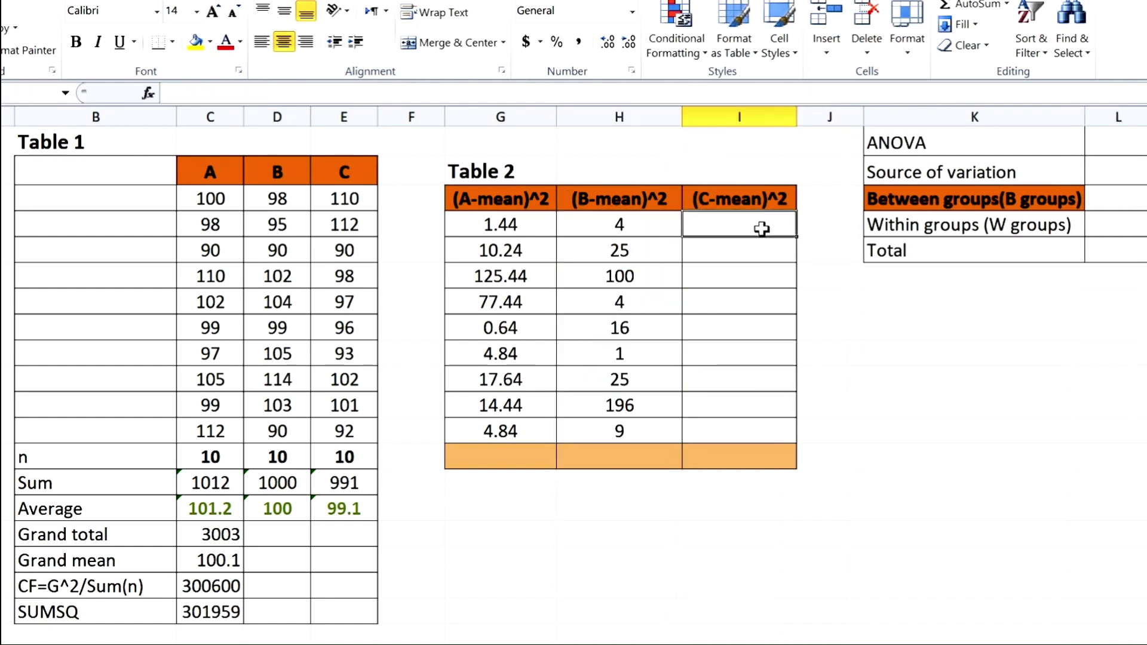
text(=)
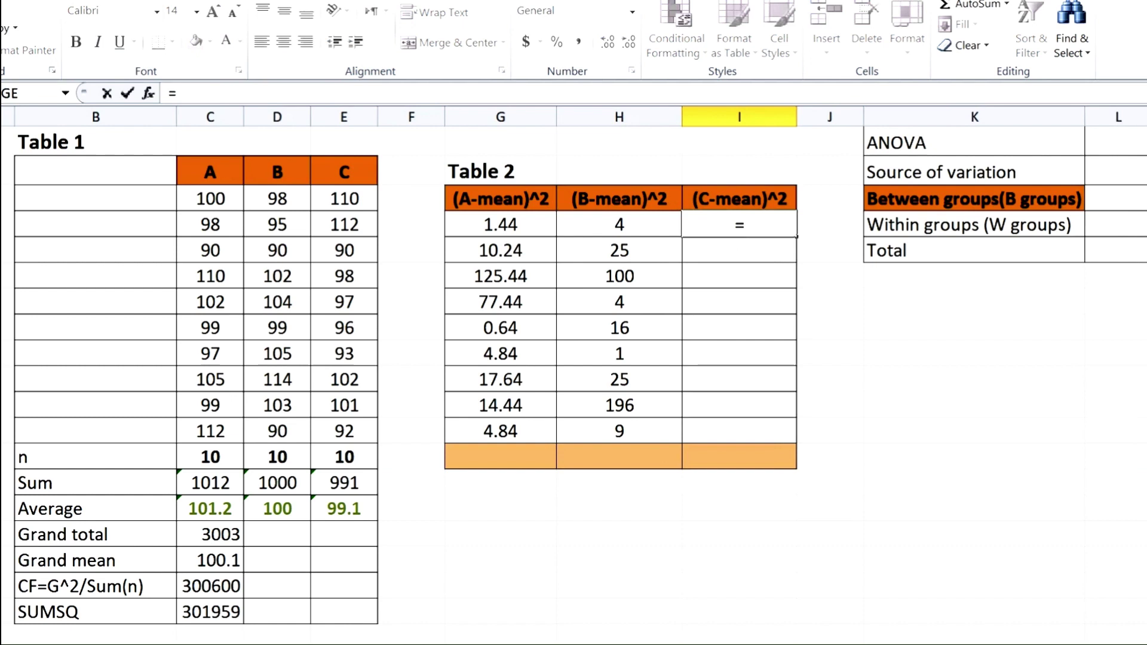
click(353, 199)
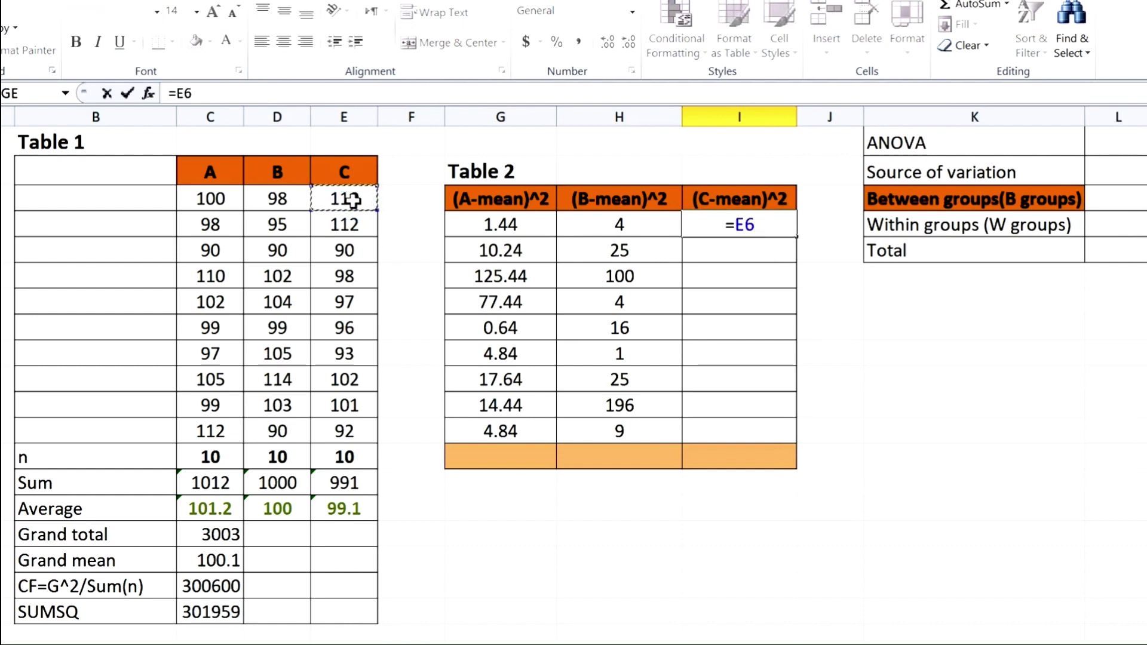
key(BackSpace)
key(BackSpace)
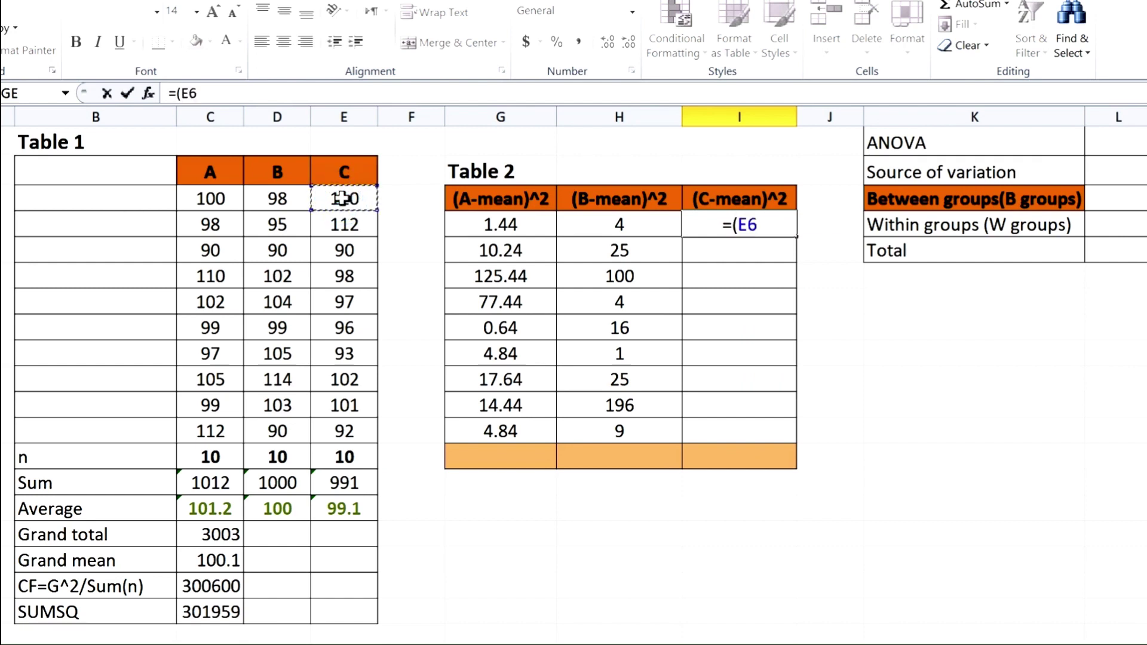
text(-)
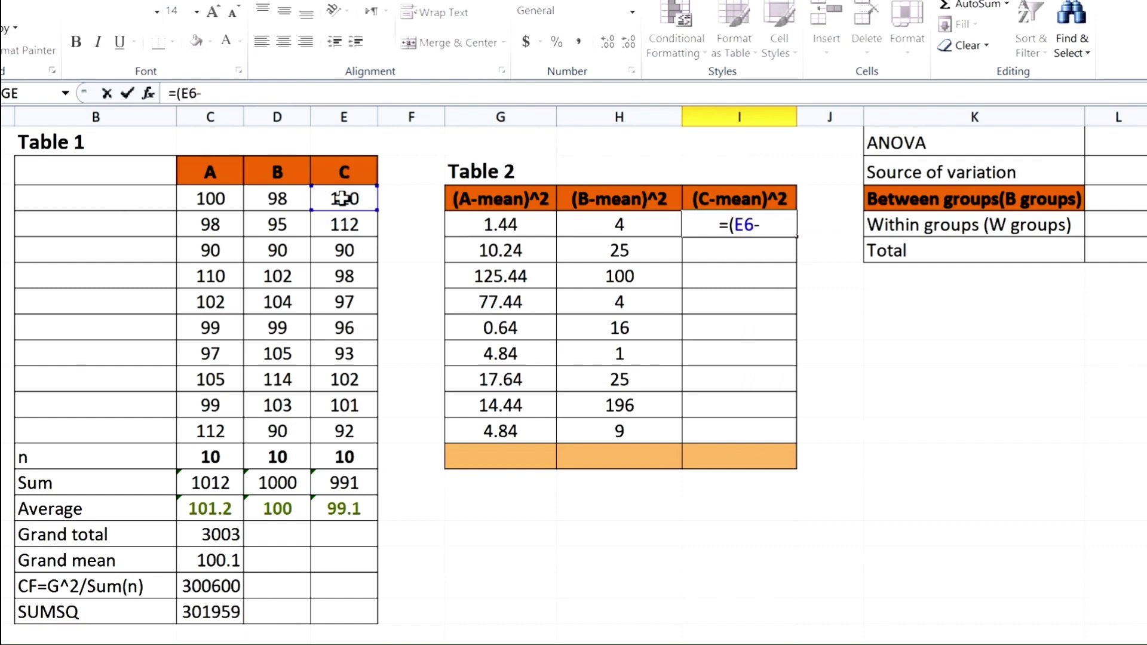
click(344, 508)
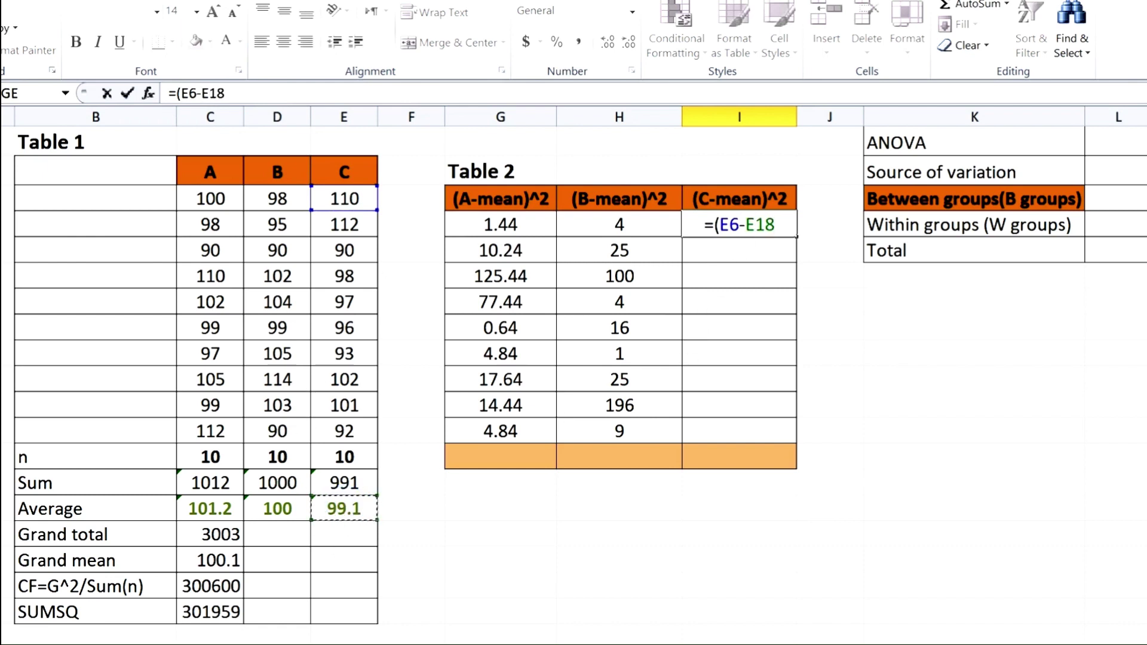
- Complete the formula as =(E6-$E$18)^2 with an absolute average reference and fill it down the (C-mean)^2 column to just above the shaded row
click(740, 225)
text($)
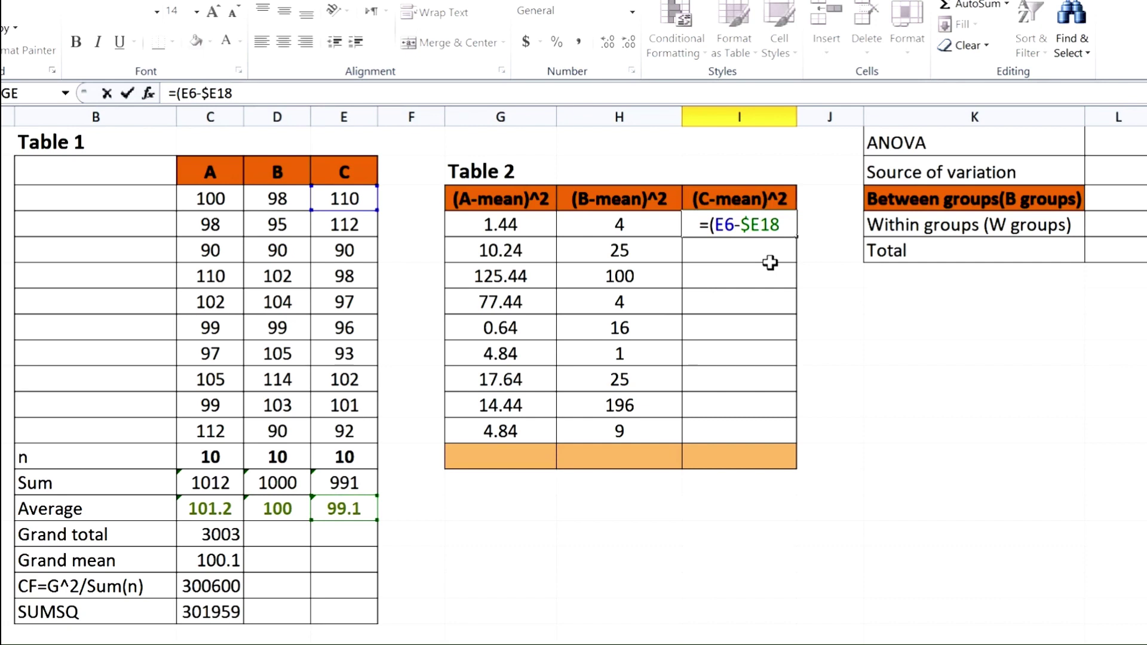
key(Right)
text($)
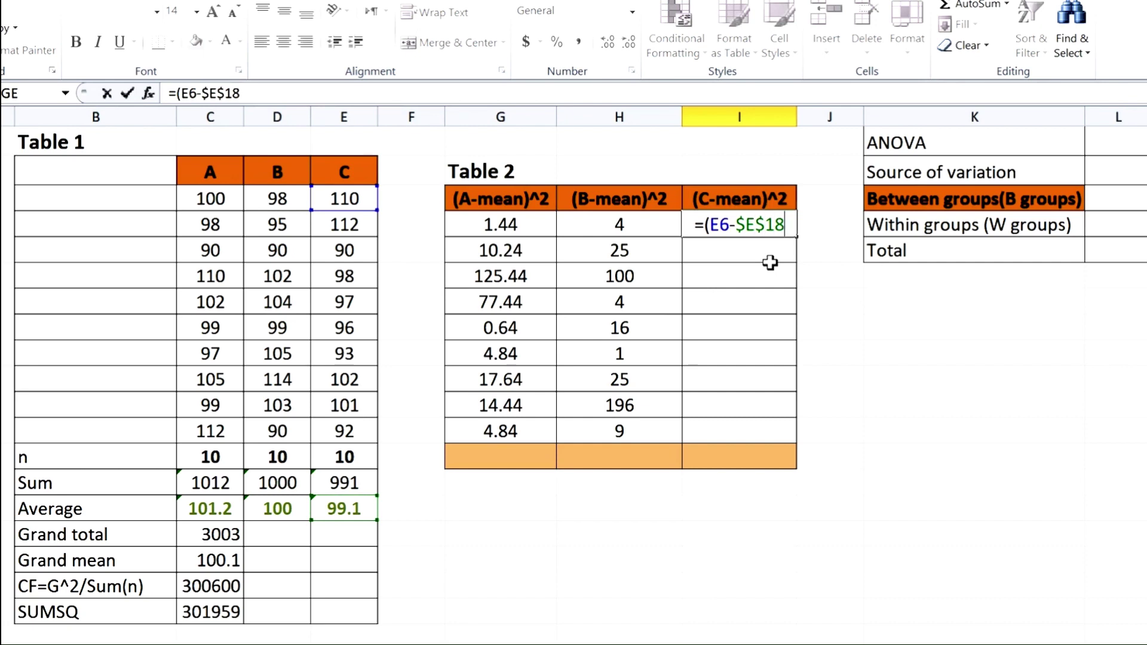
text())
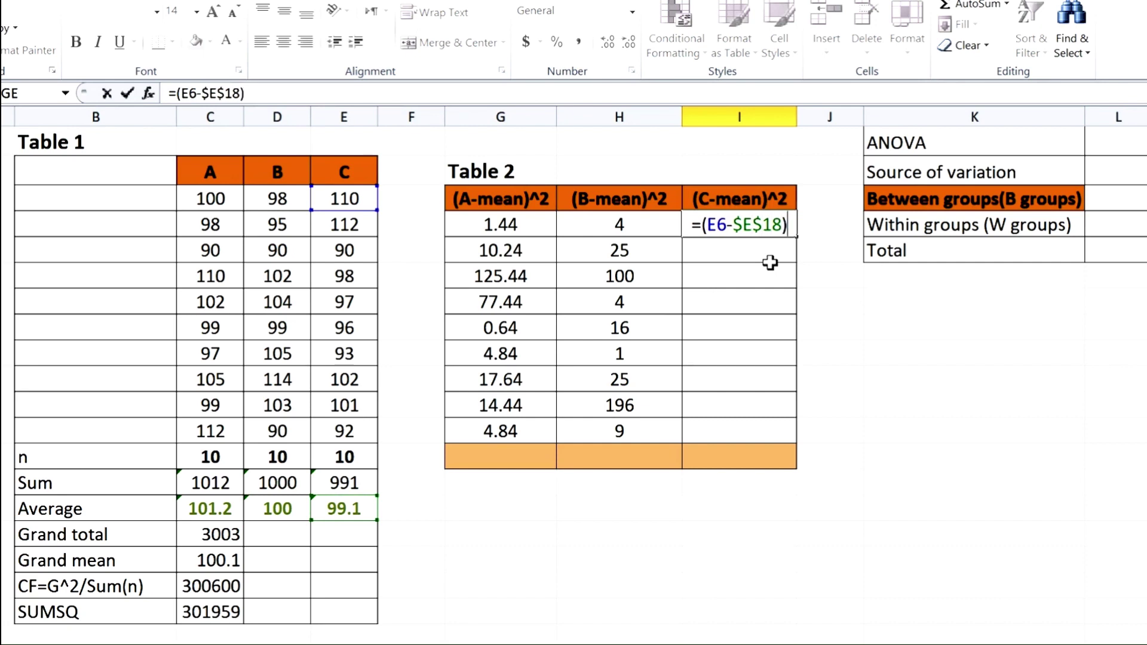
text(^2)
key(Return)
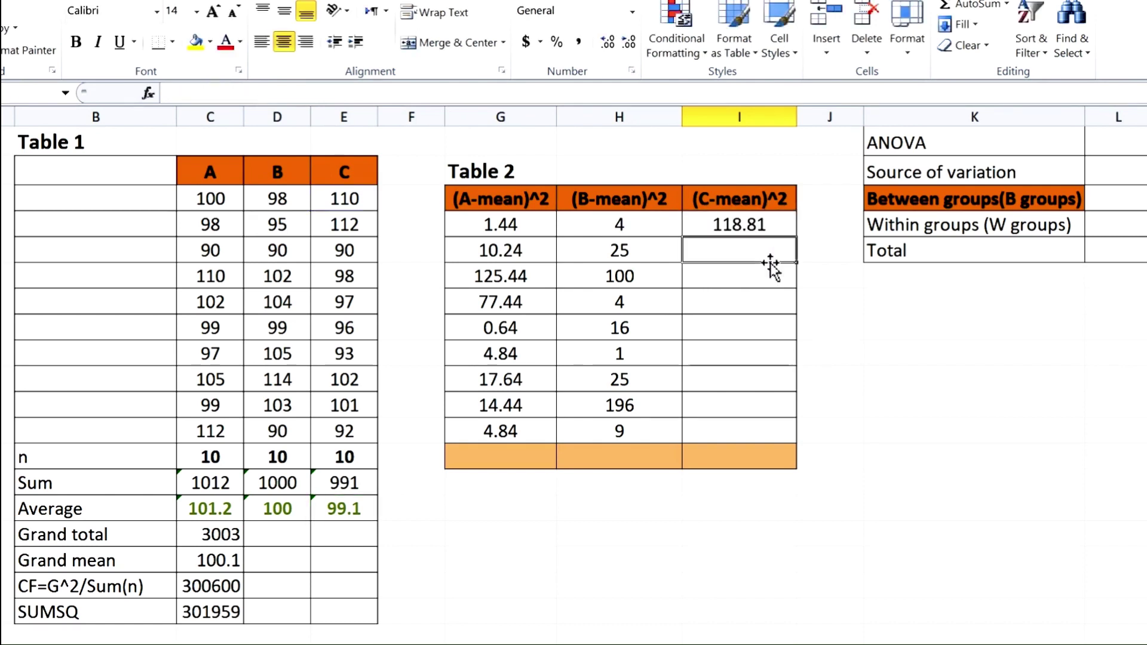
click(789, 231)
drag(796, 237, 789, 432)
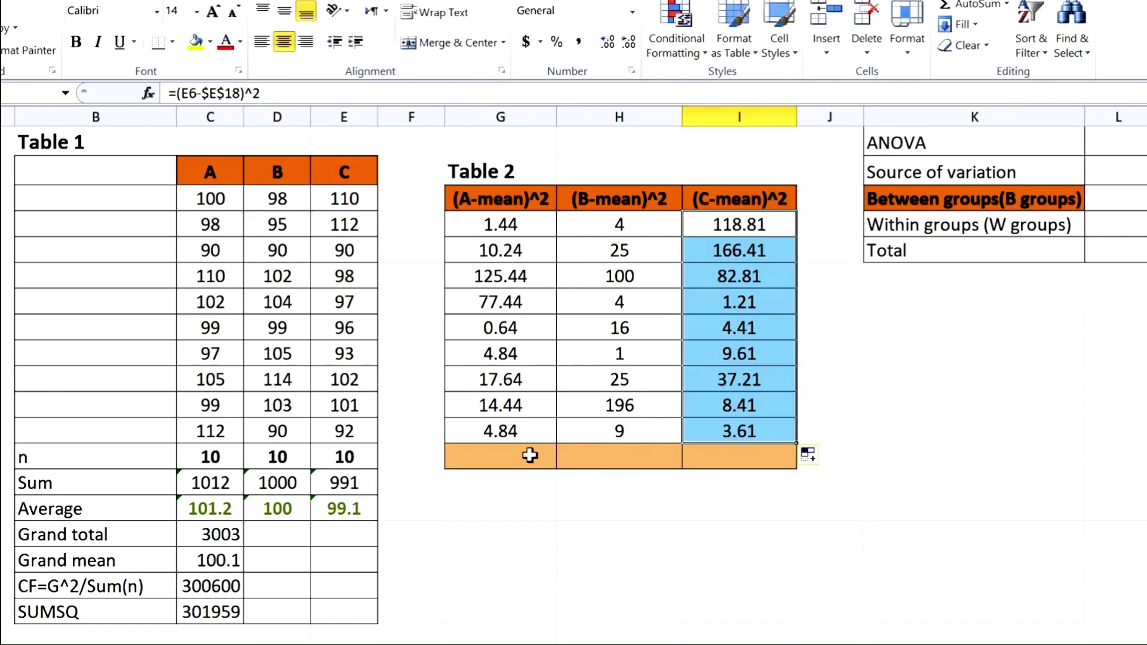
- Total the squared deviations of the (A-mean)^2 column with a SUM formula in Table 2's shaded row
click(530, 455)
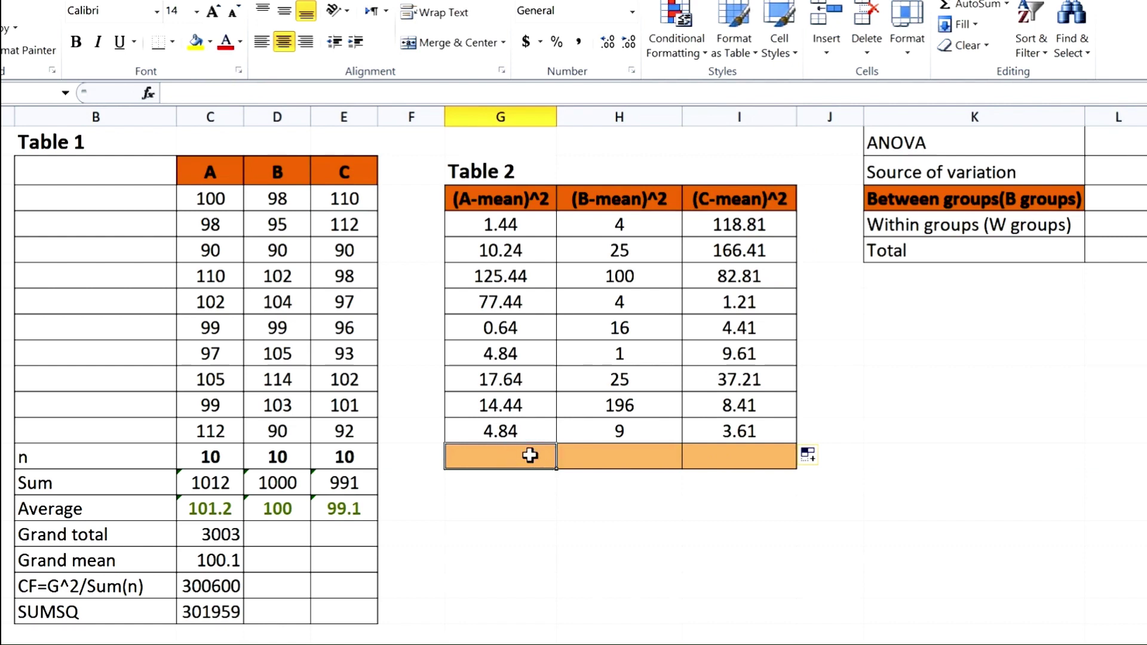
text(=)
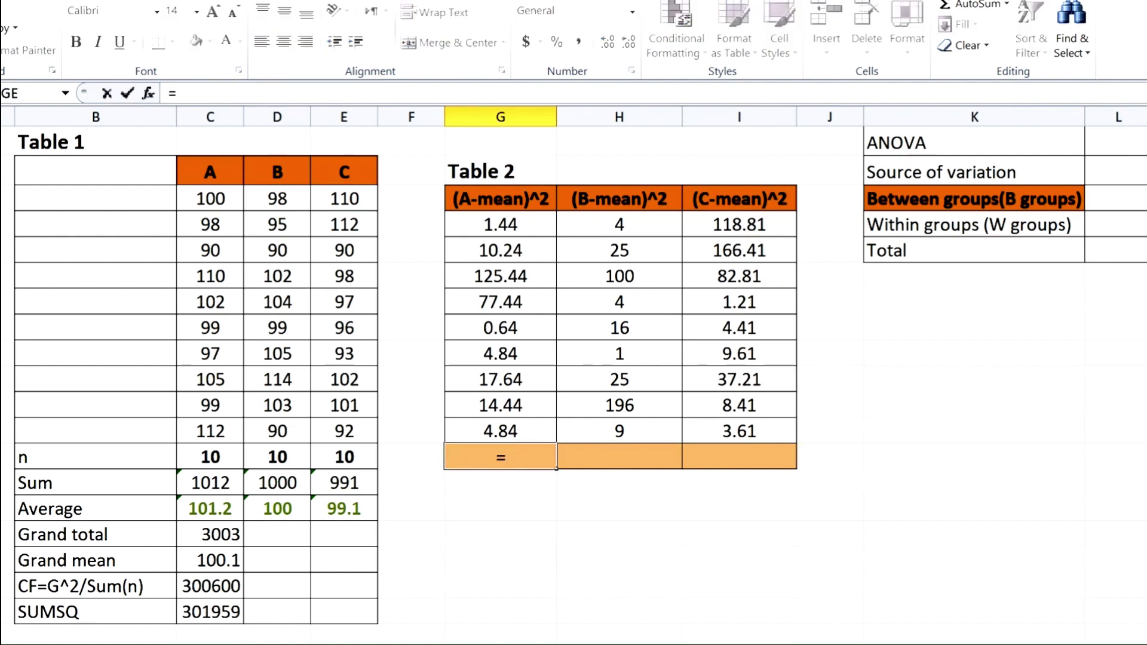
text(sum)
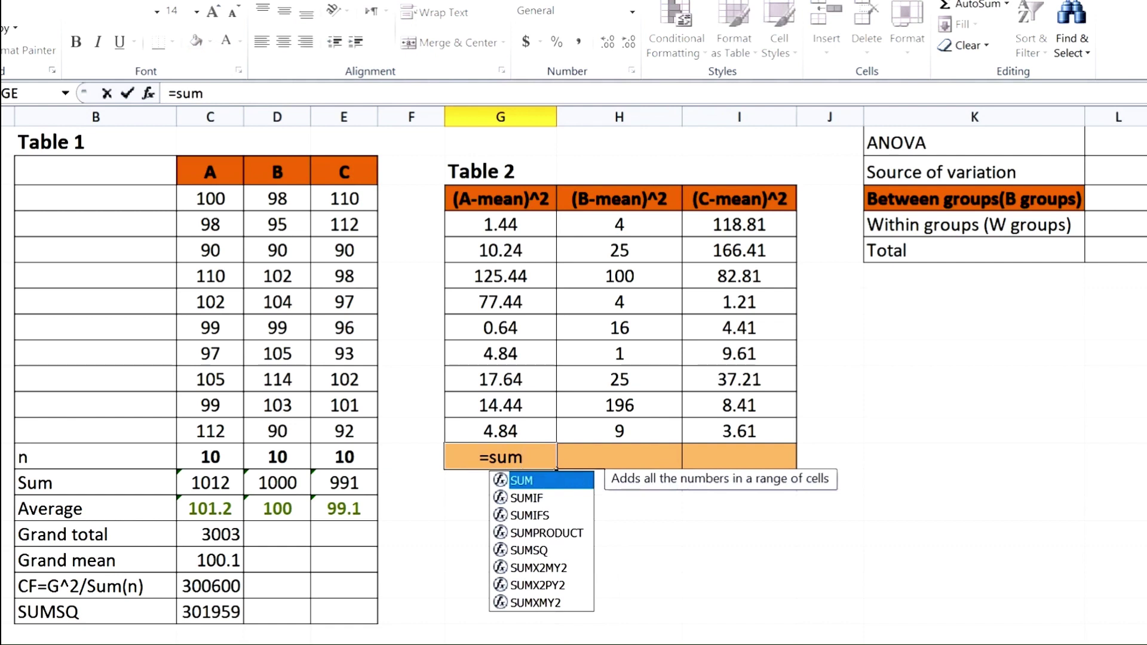
double_click(539, 480)
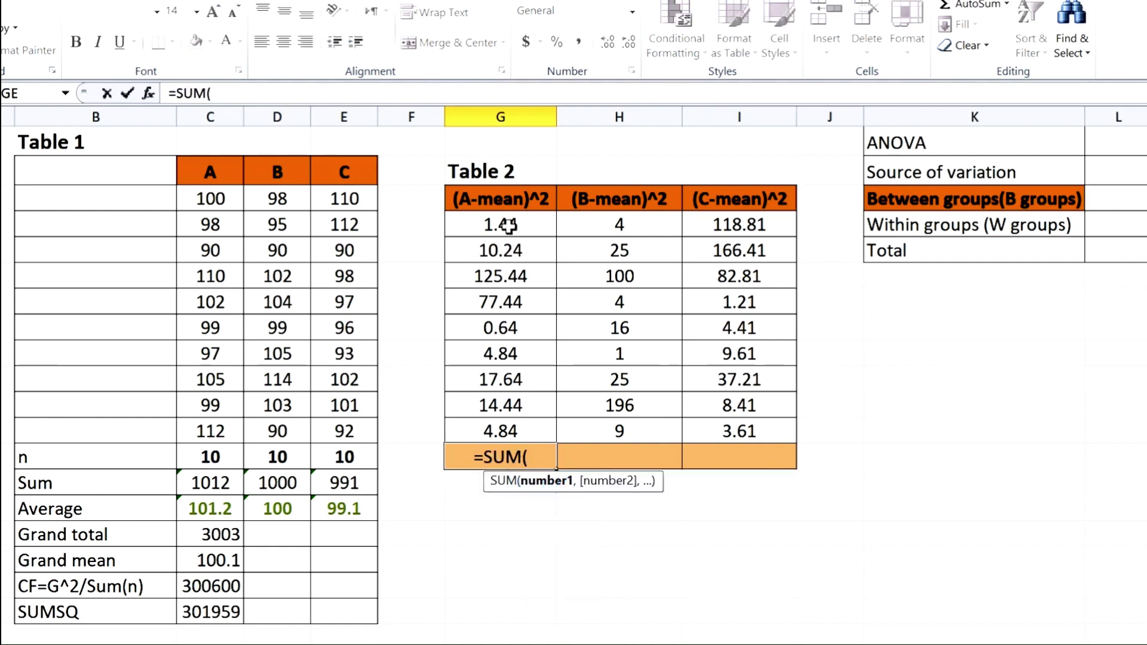
drag(508, 225, 501, 431)
key(Return)
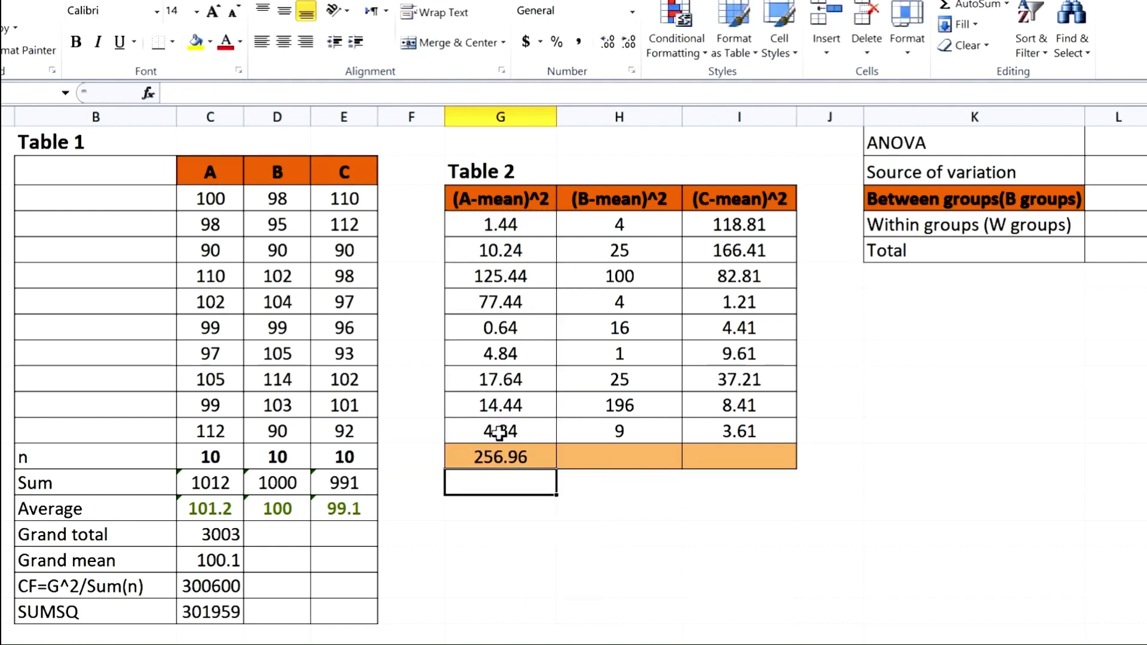
- Total the squared deviations of the (B-mean)^2 column with a SUM formula in Table 2's shaded row
click(609, 456)
text(=)
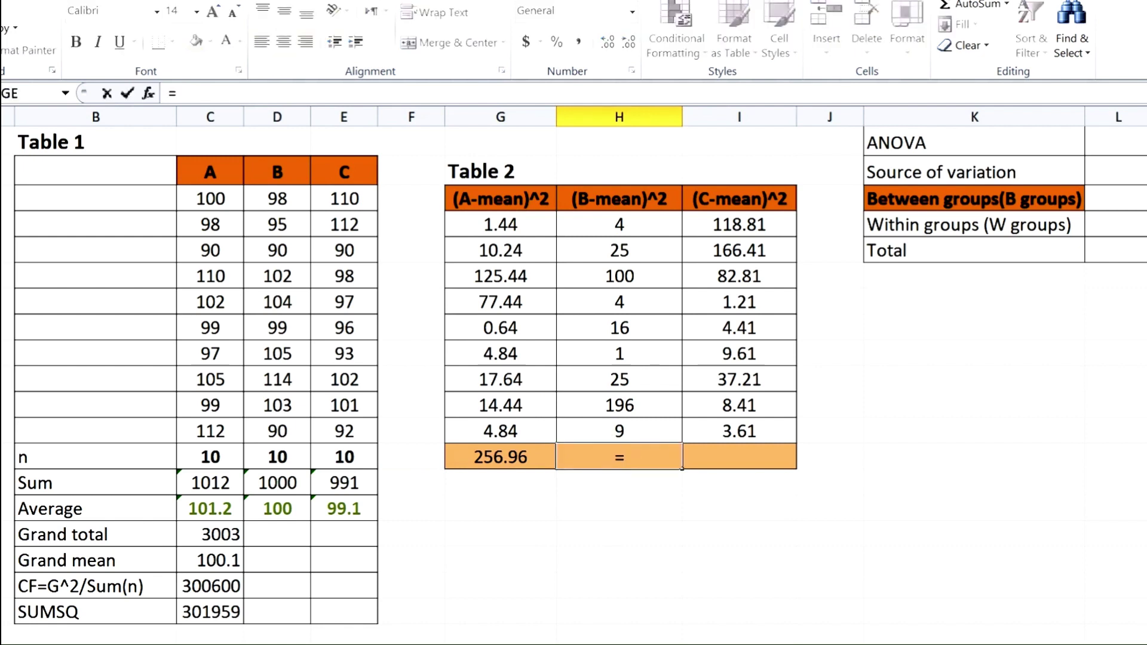
text(sum)
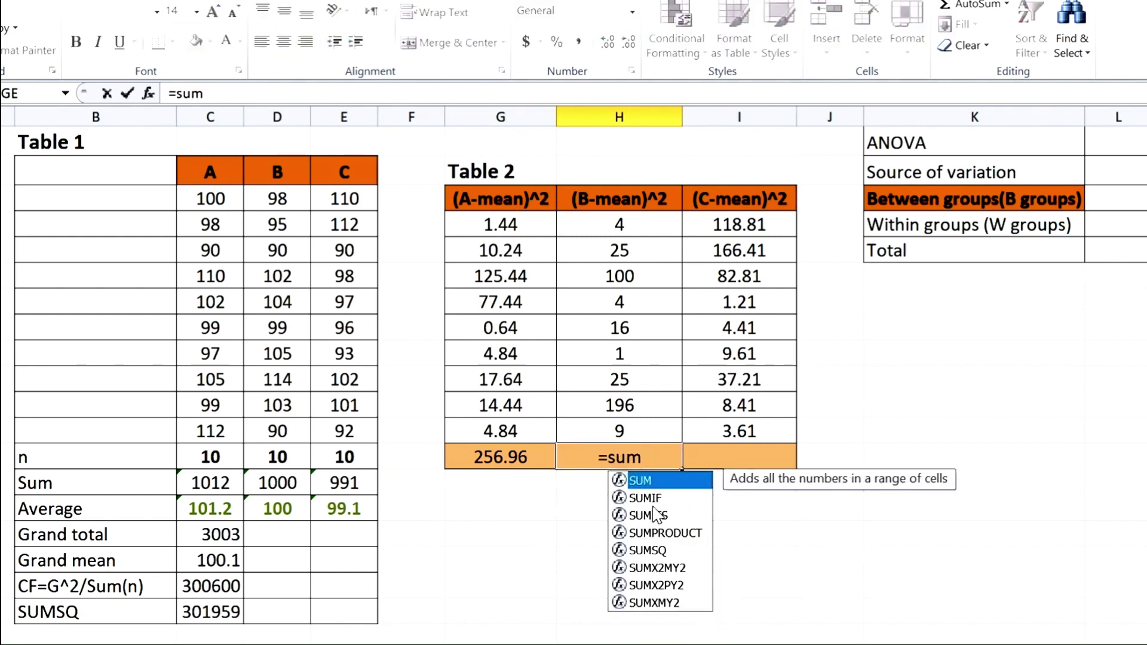
double_click(650, 481)
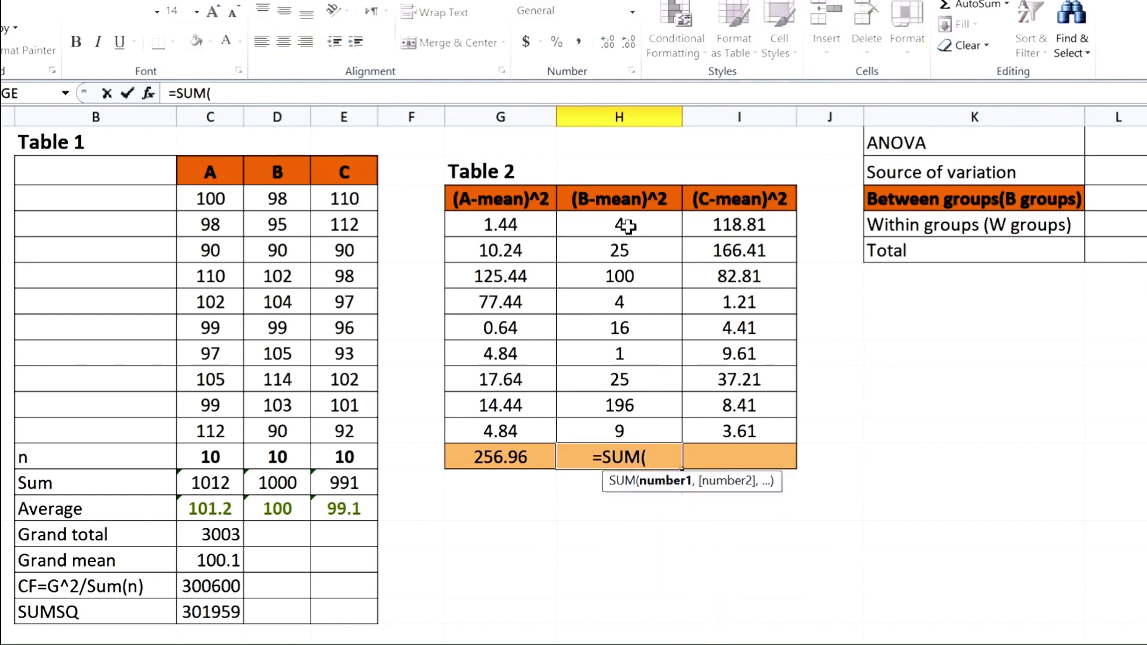
drag(630, 224, 643, 430)
key(Return)
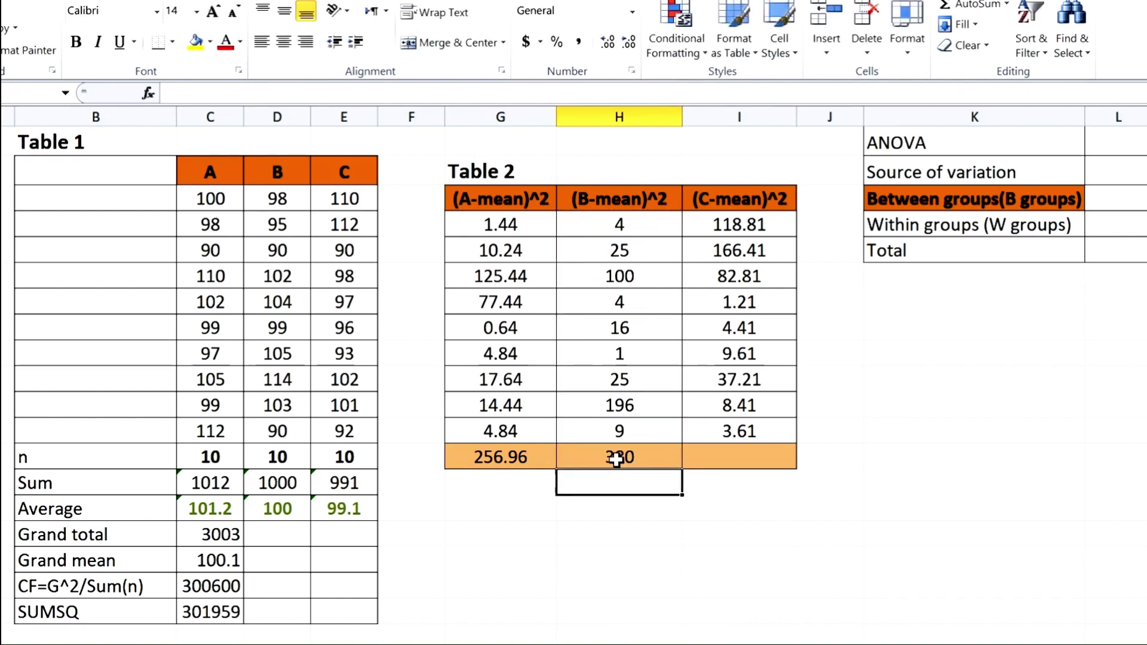
- Fill the (B-mean)^2 column's SUM formula across to the shaded cell of the (C-mean)^2 column
click(576, 461)
drag(679, 469, 760, 468)
click(742, 533)
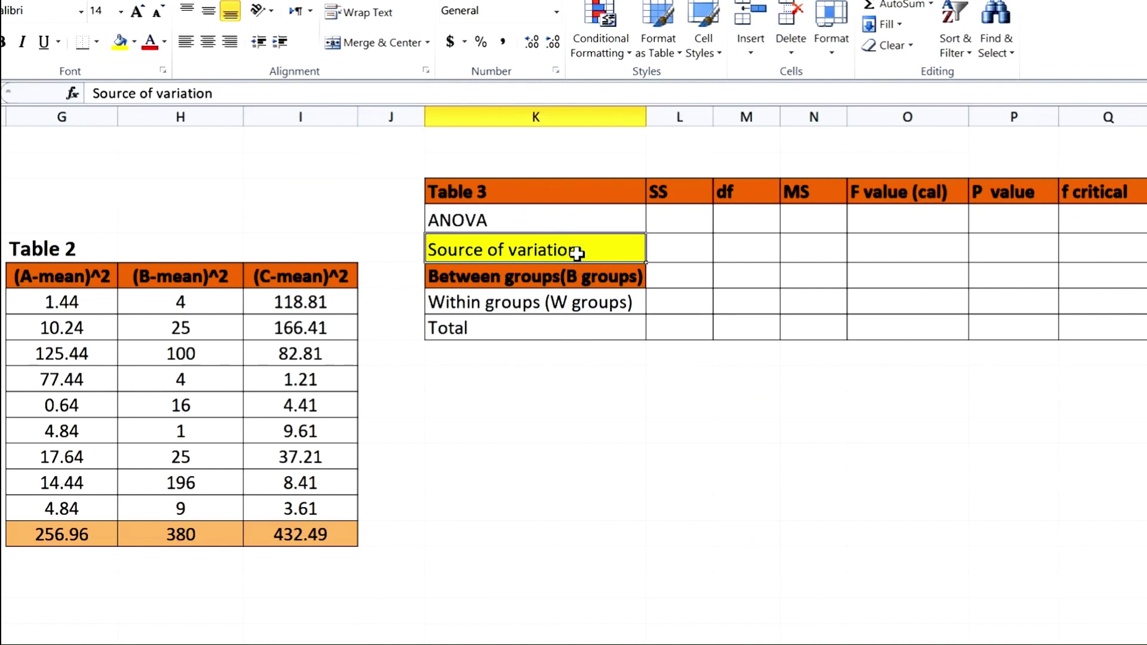
- Enter =G16+H16+I16 as the within-groups SS in Table 3 and widen column L slightly
click(681, 251)
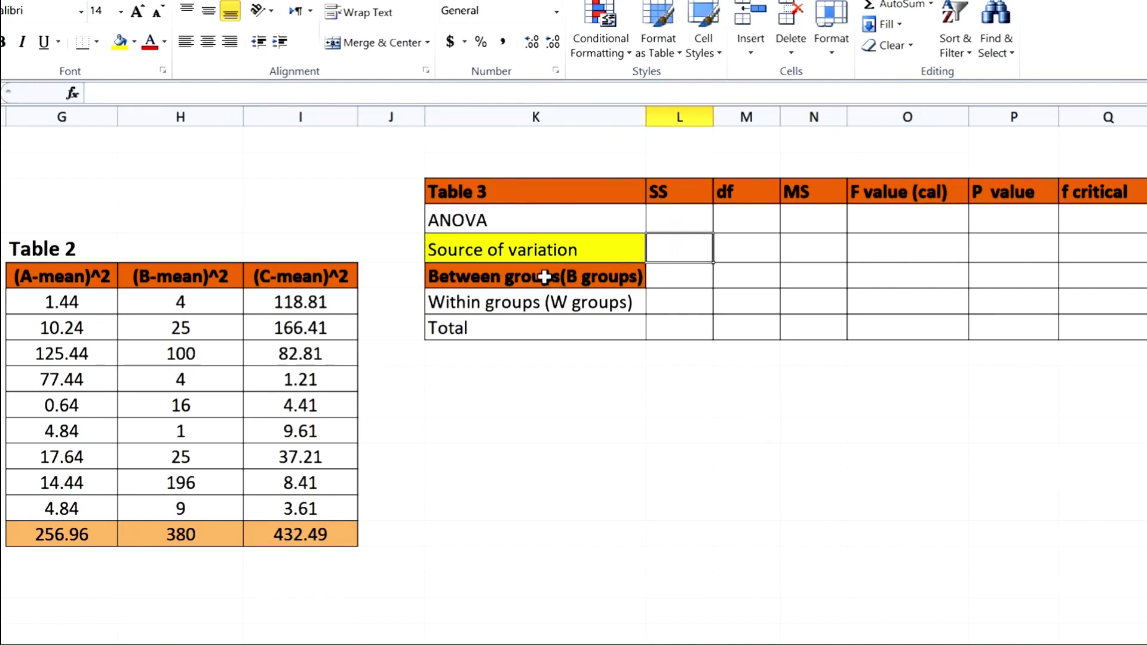
click(690, 306)
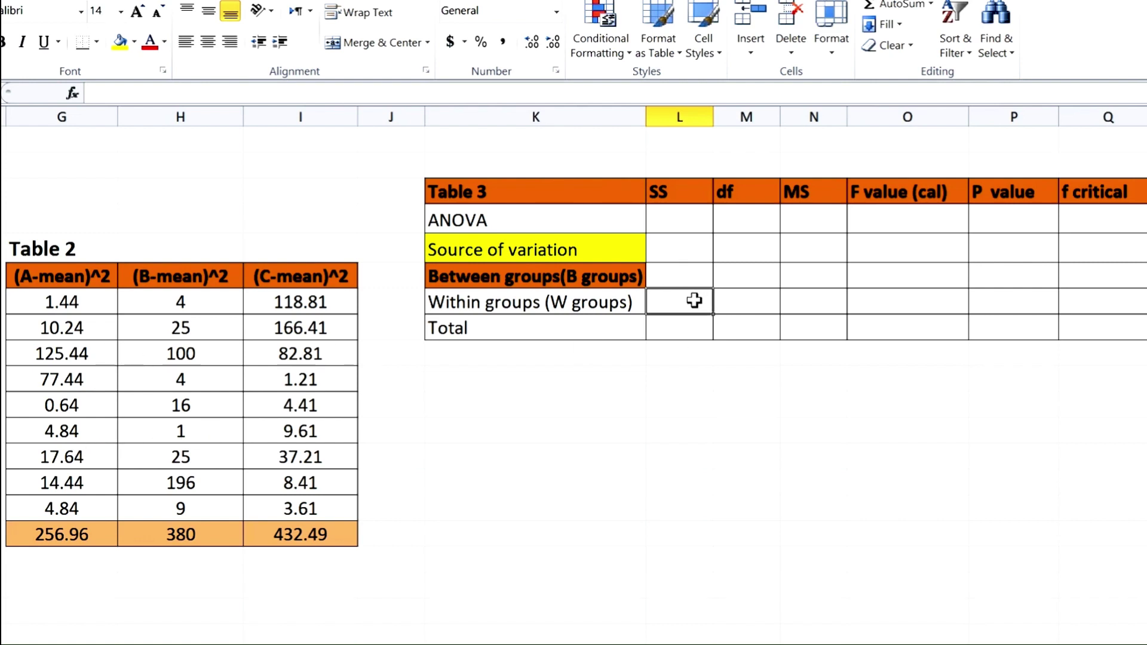
text(=)
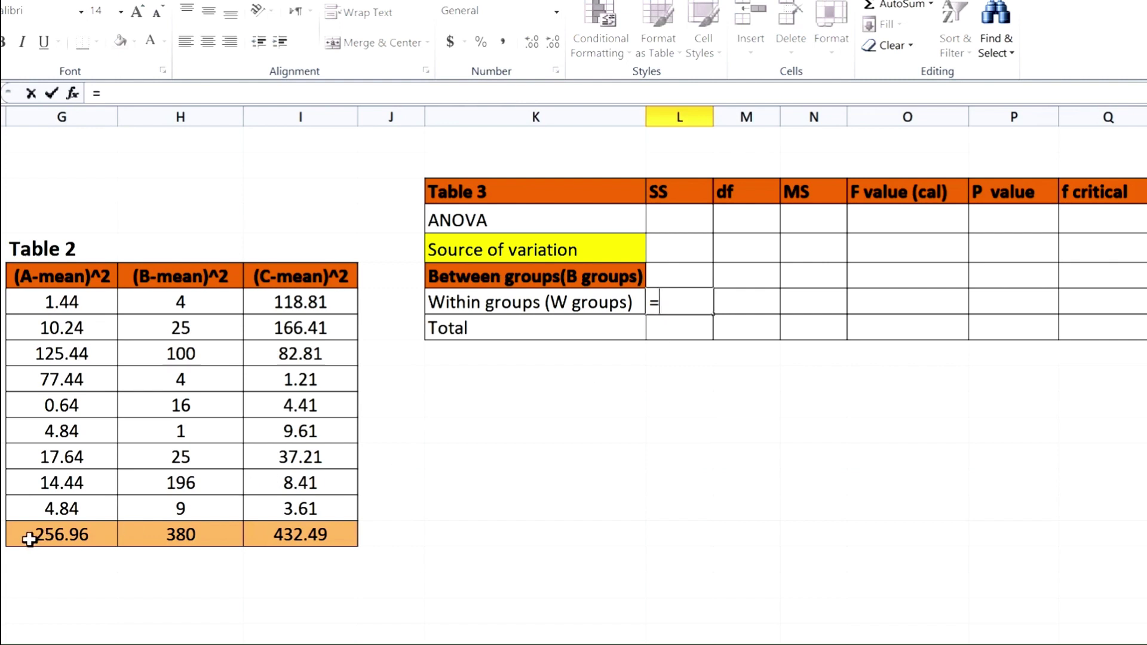
click(88, 535)
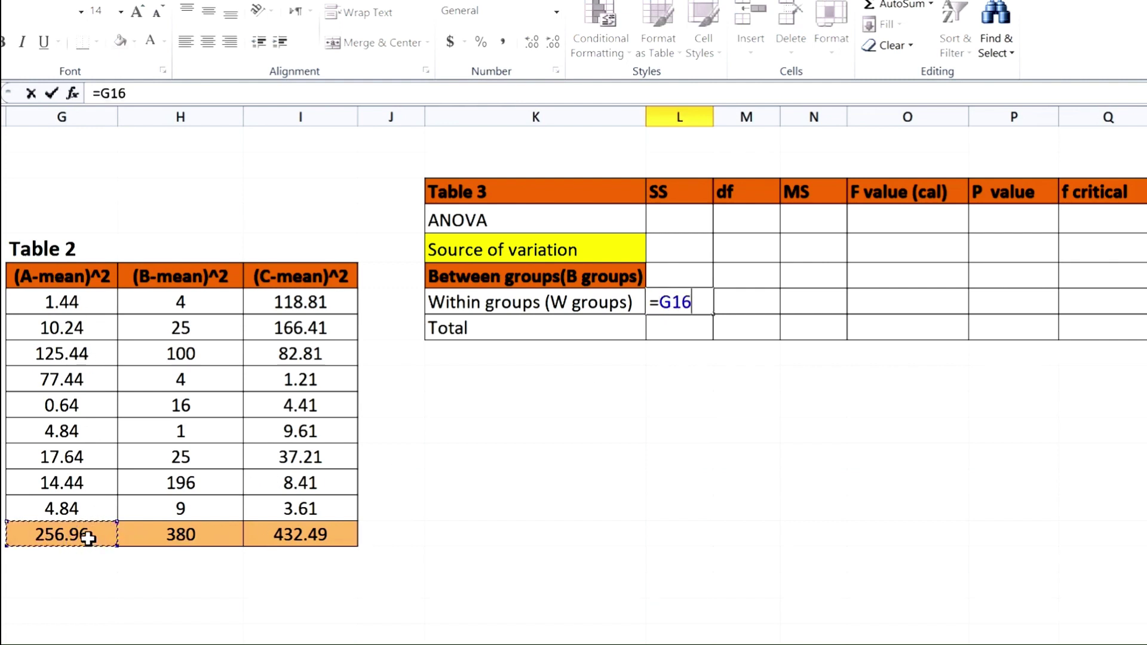
text(+)
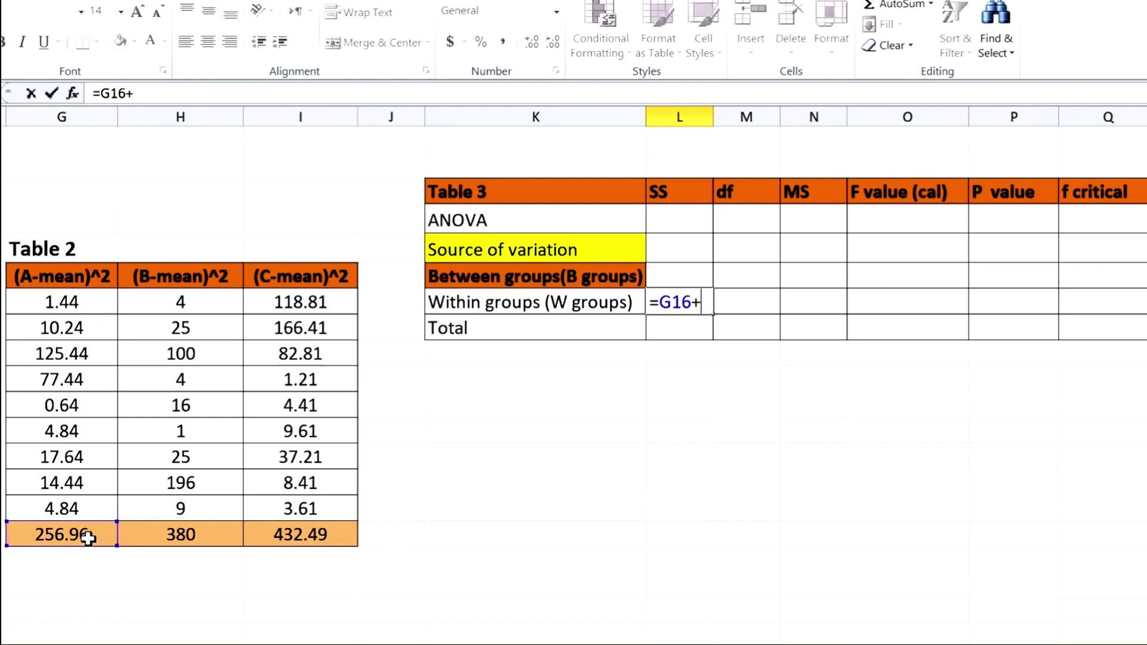
click(205, 534)
text(+)
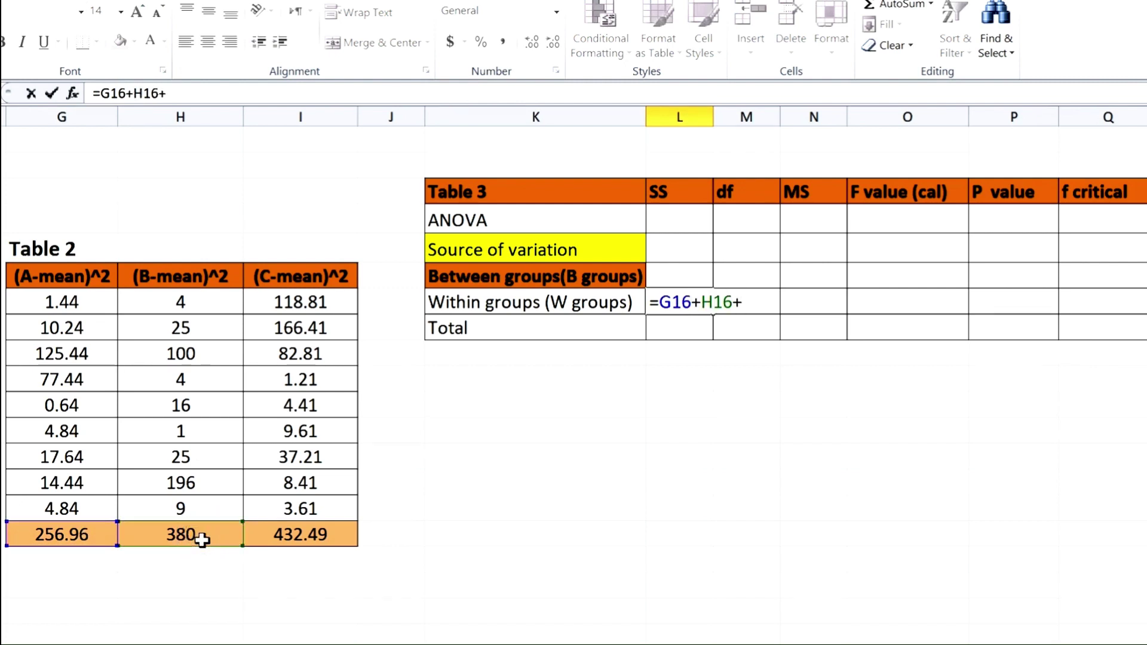
click(316, 535)
key(Return)
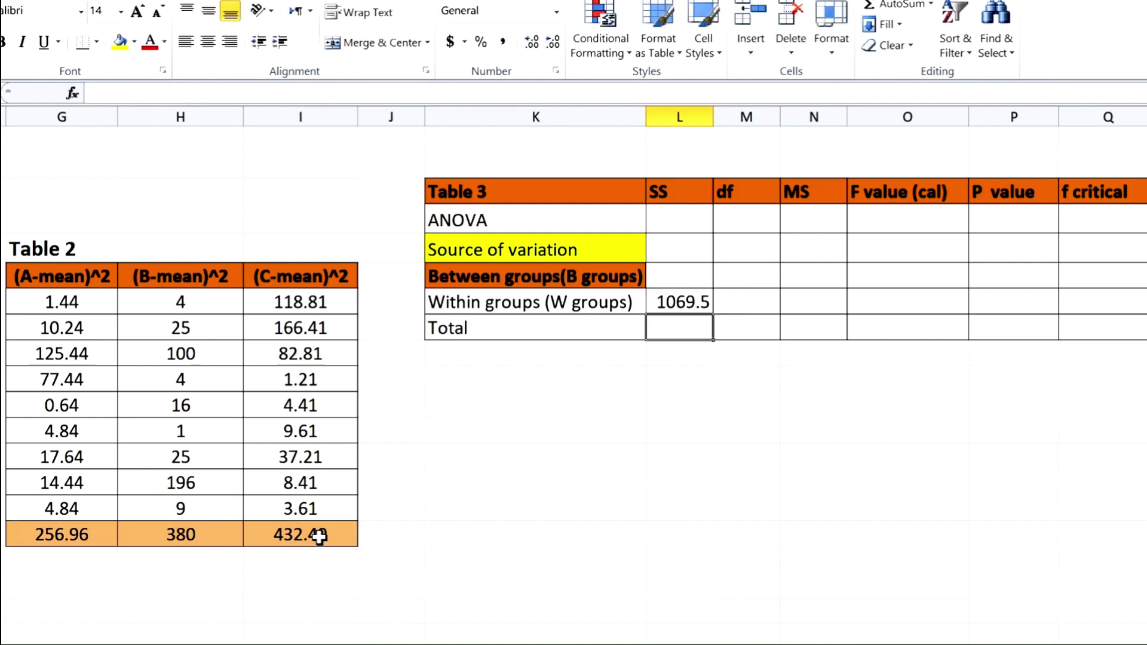
drag(713, 116, 730, 116)
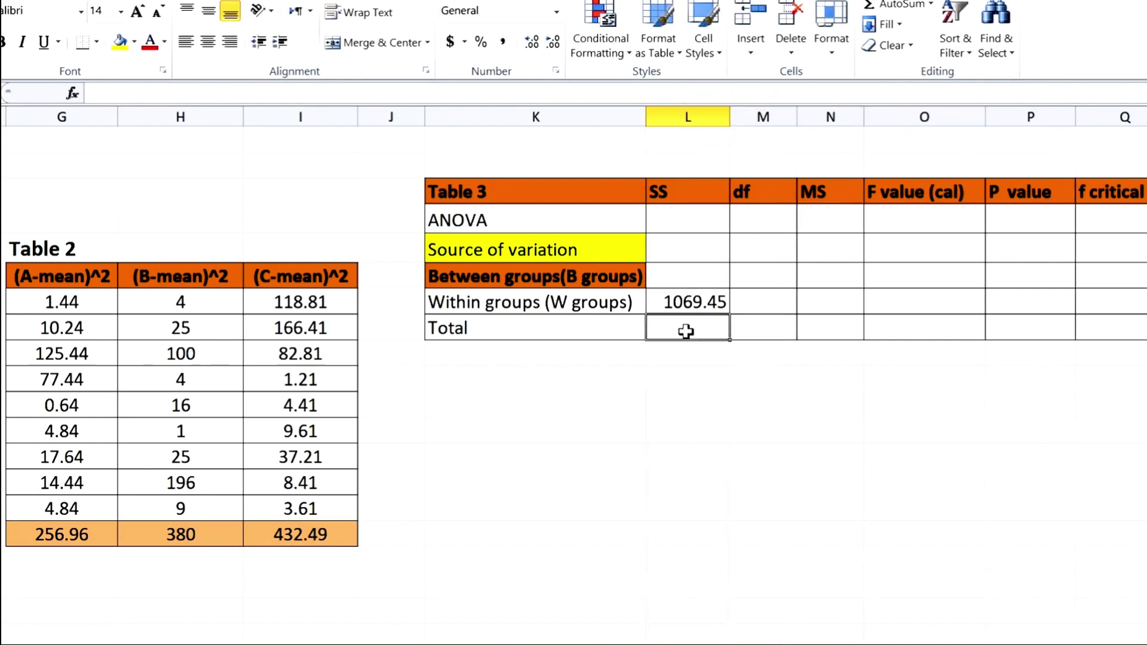
- Enter =C22-C21 as the Total SS in Table 3, subtracting Table 1's CF from its SUMSQ
text(=)
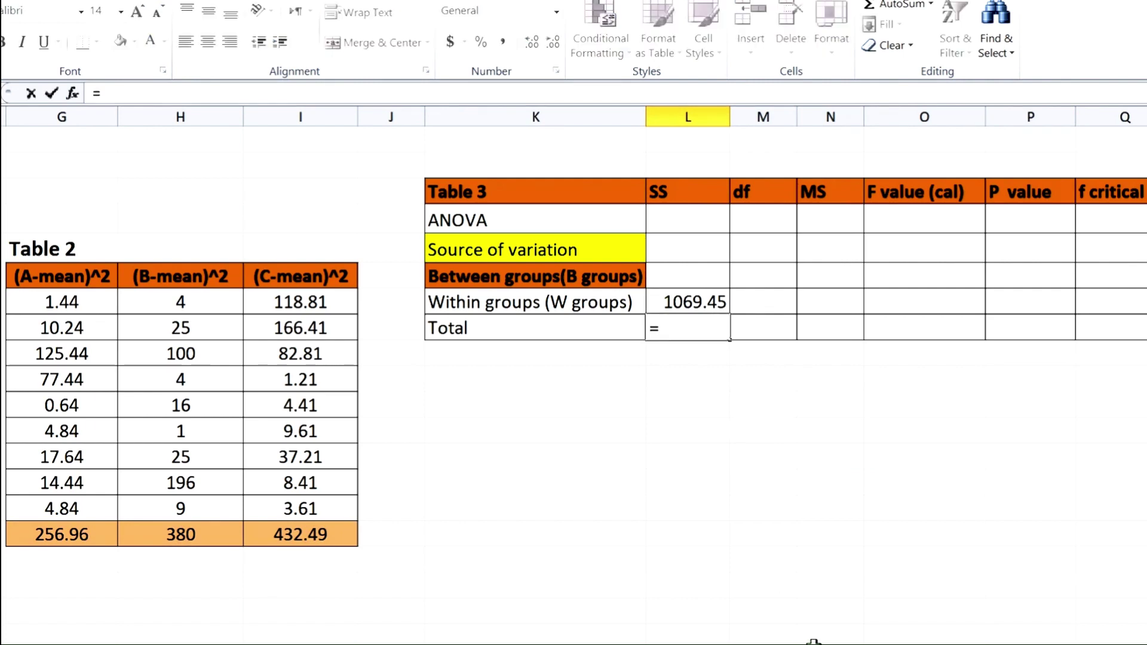
scroll(573, 359, left, 5)
scroll(573, 359, down, 1)
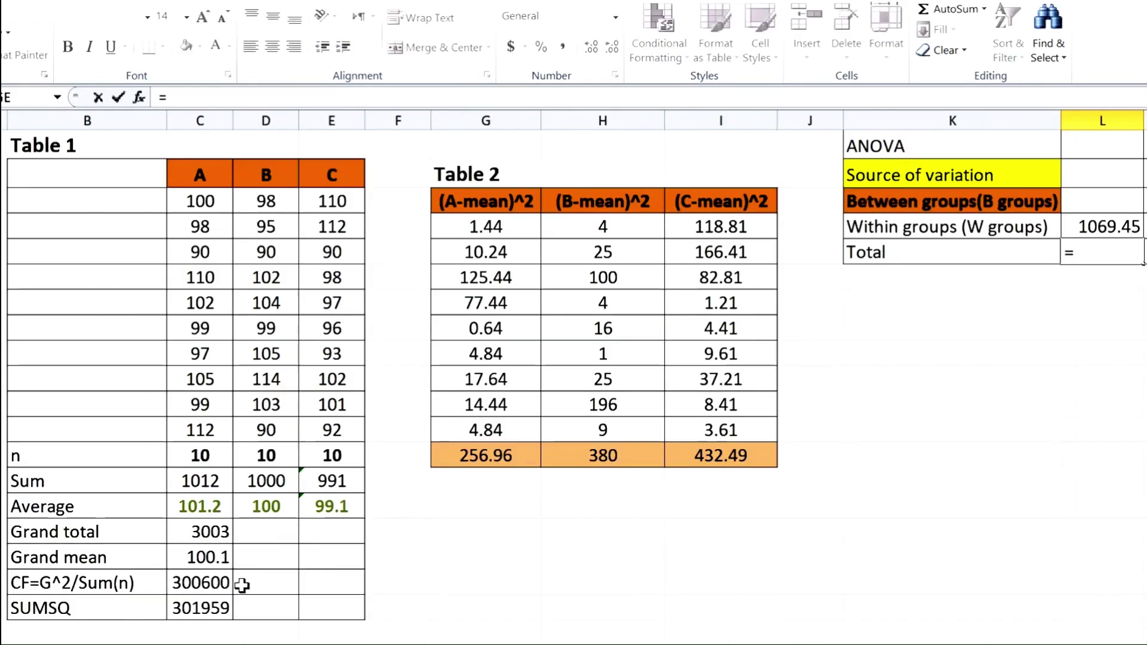
click(208, 607)
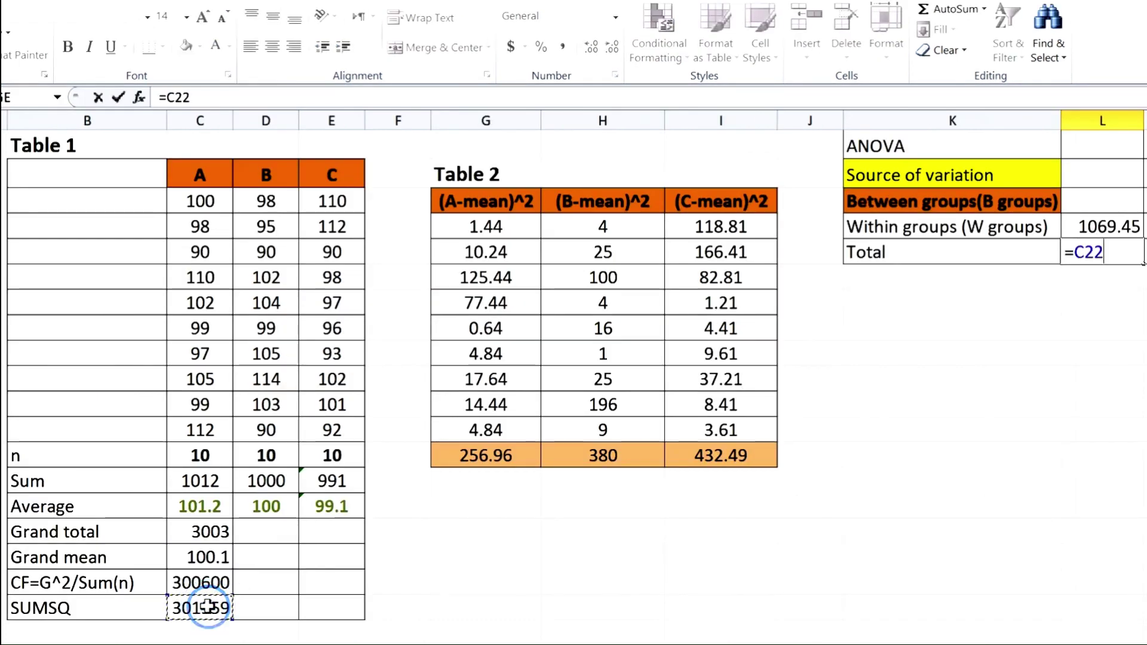
text(-)
click(198, 585)
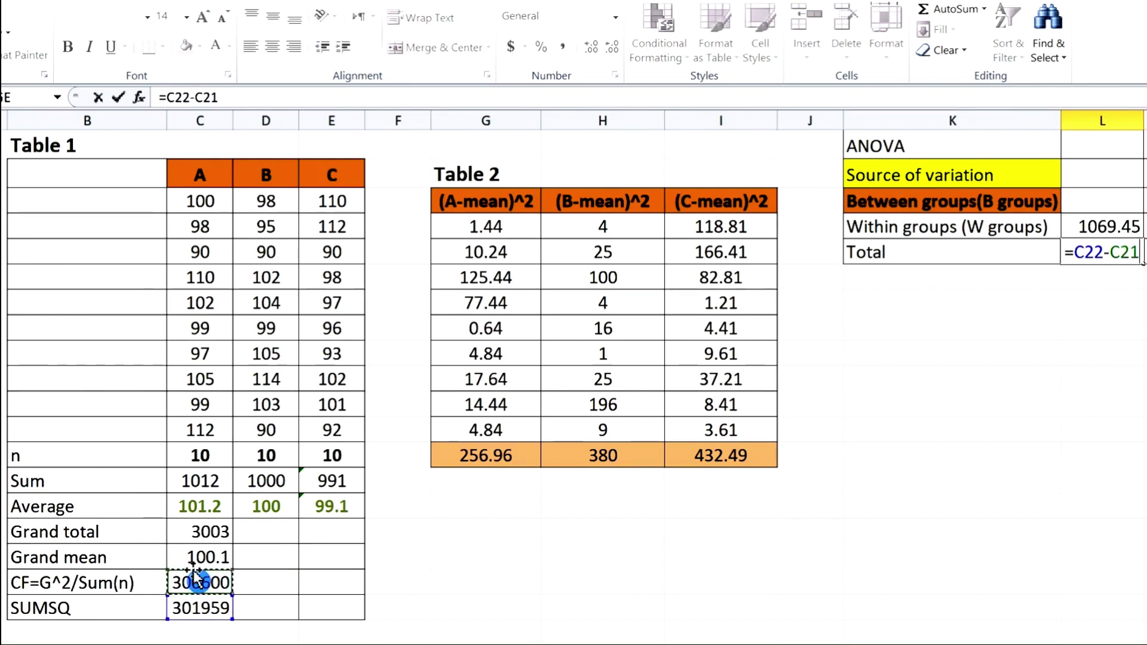
key(Return)
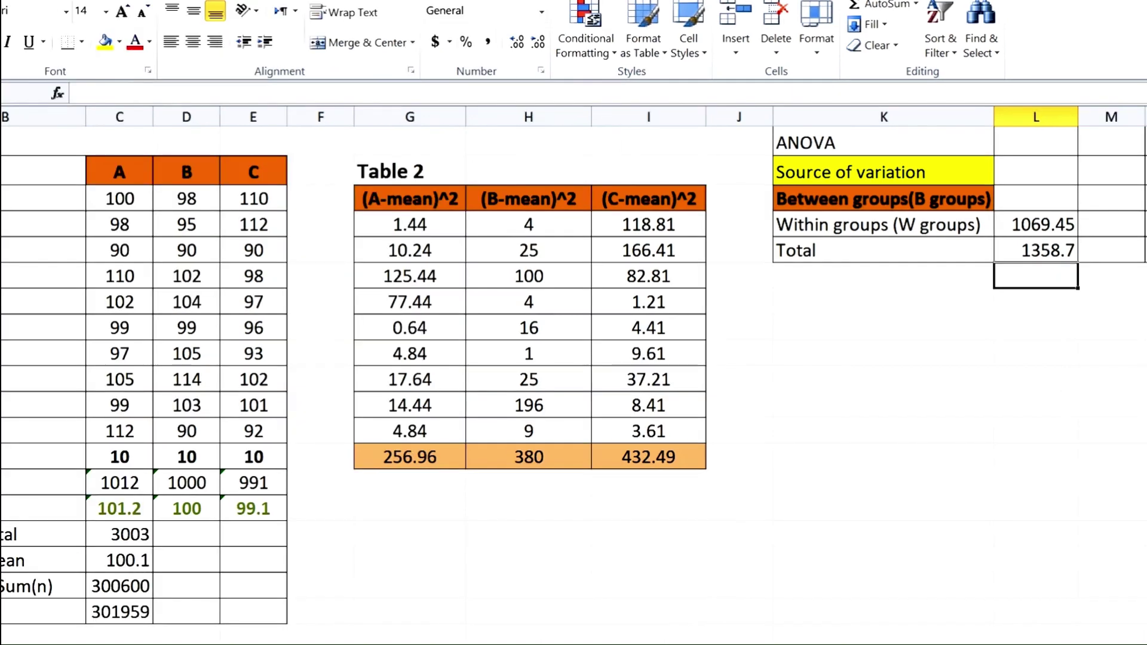
scroll(884, 472, right, 3)
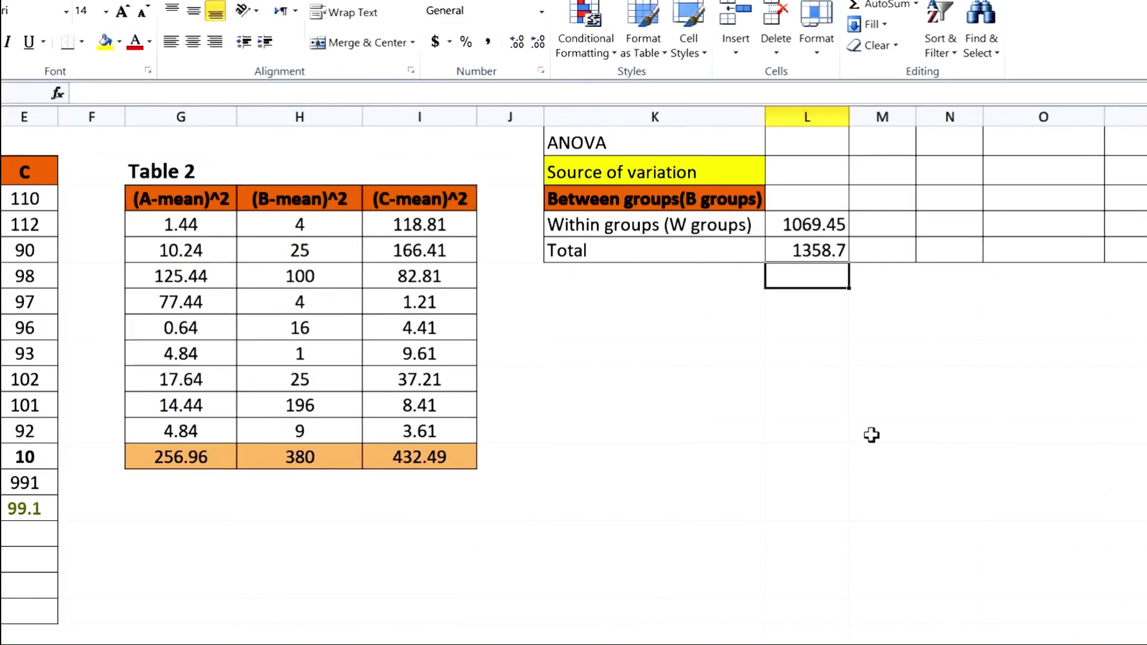
- Enter =L8-L7 as the between-groups SS in Table 3, subtracting the within-groups SS from the Total SS
scroll(874, 433, up, 1)
click(833, 276)
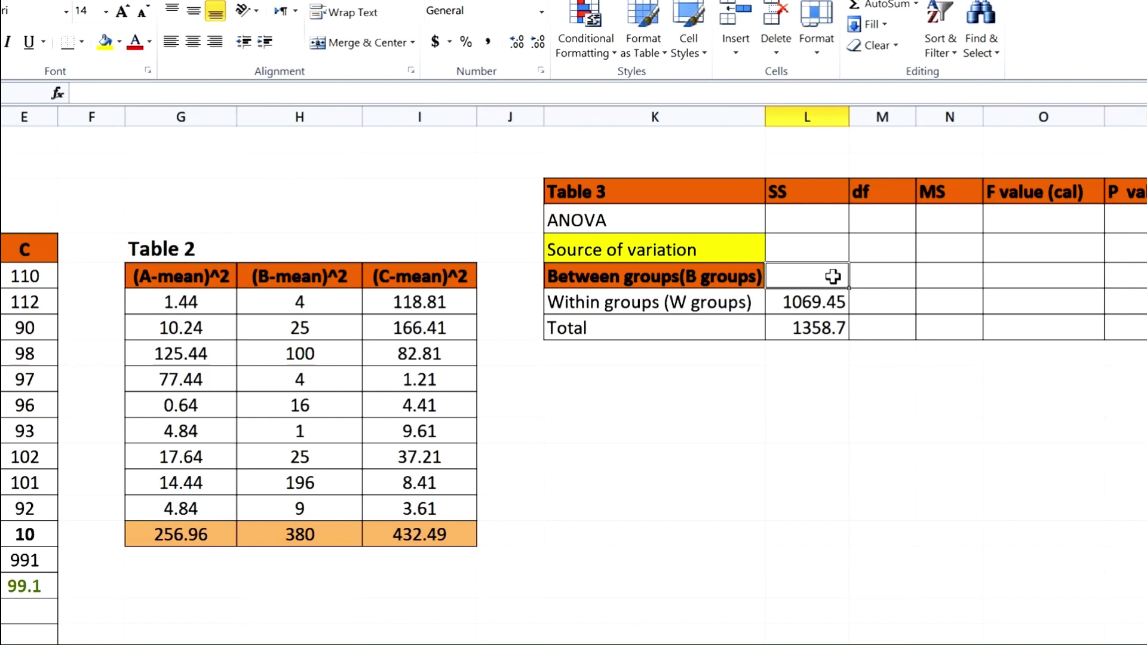
text(=)
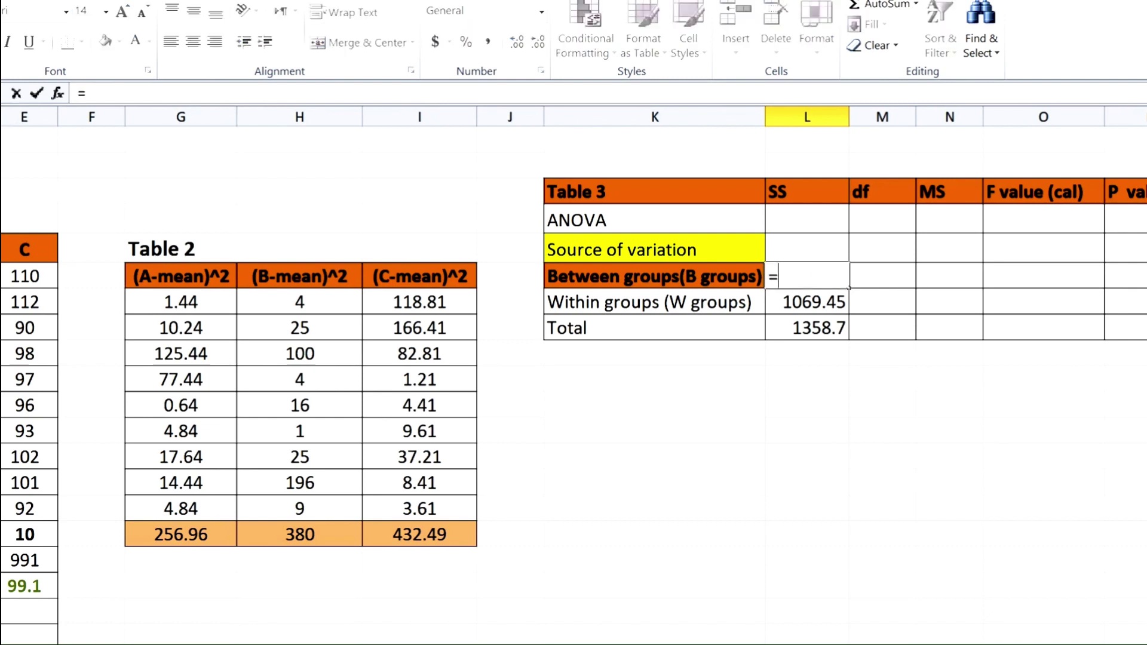
click(816, 328)
text(-)
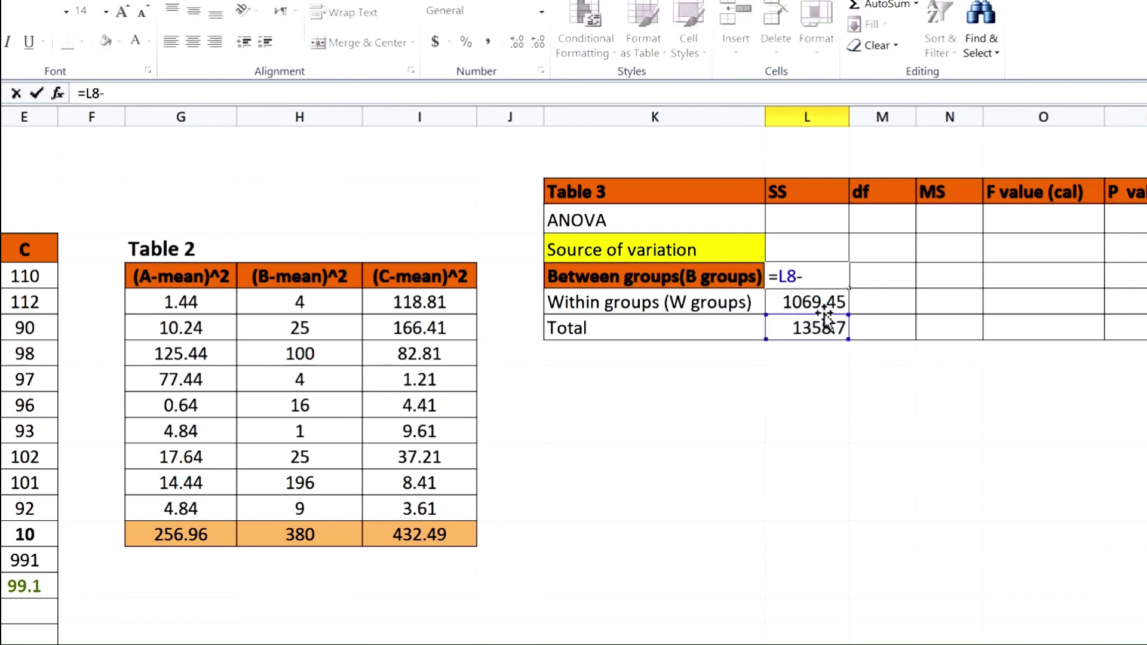
click(829, 298)
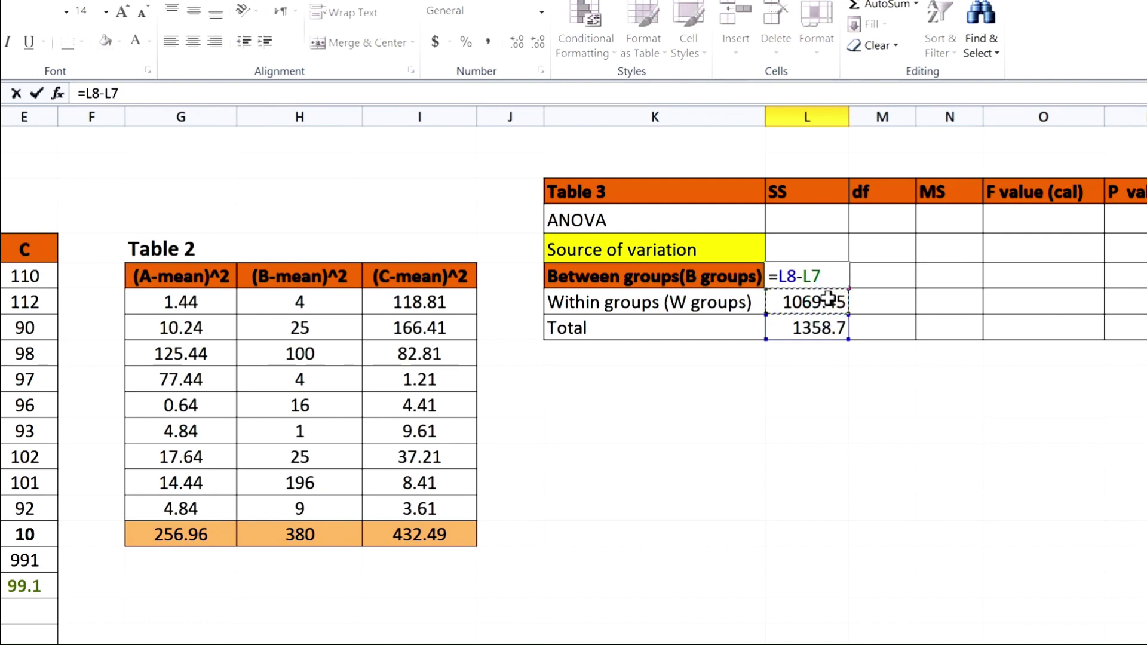
key(Return)
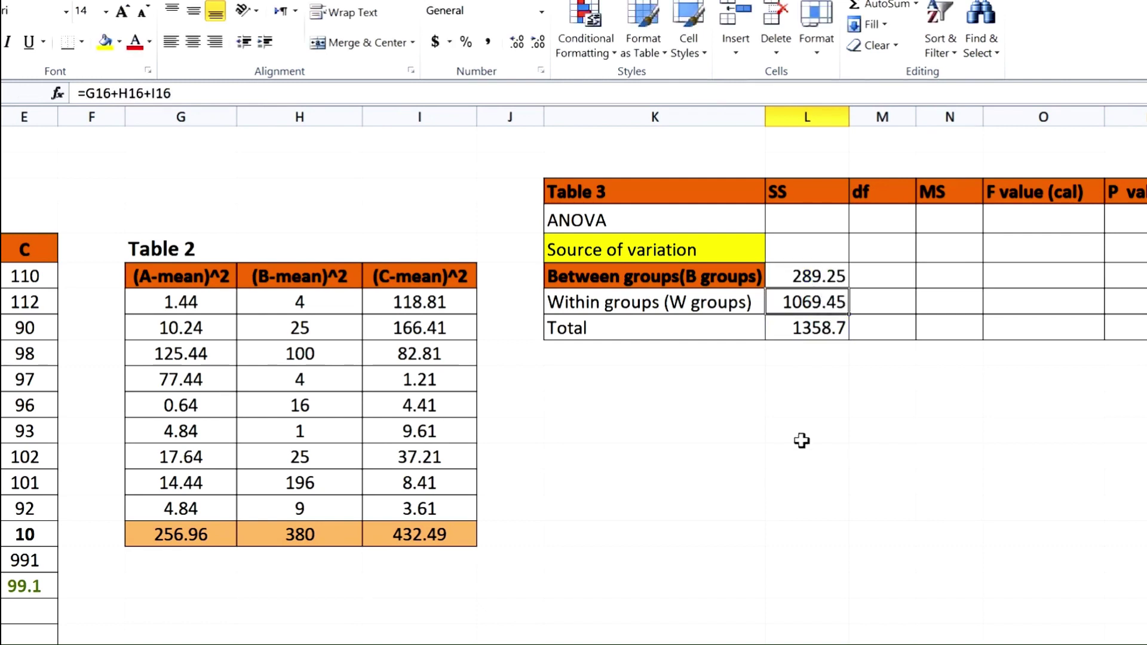
- Enter the degrees of freedom in Table 3 as =3-1 for between groups and =30-3 for within groups
click(881, 275)
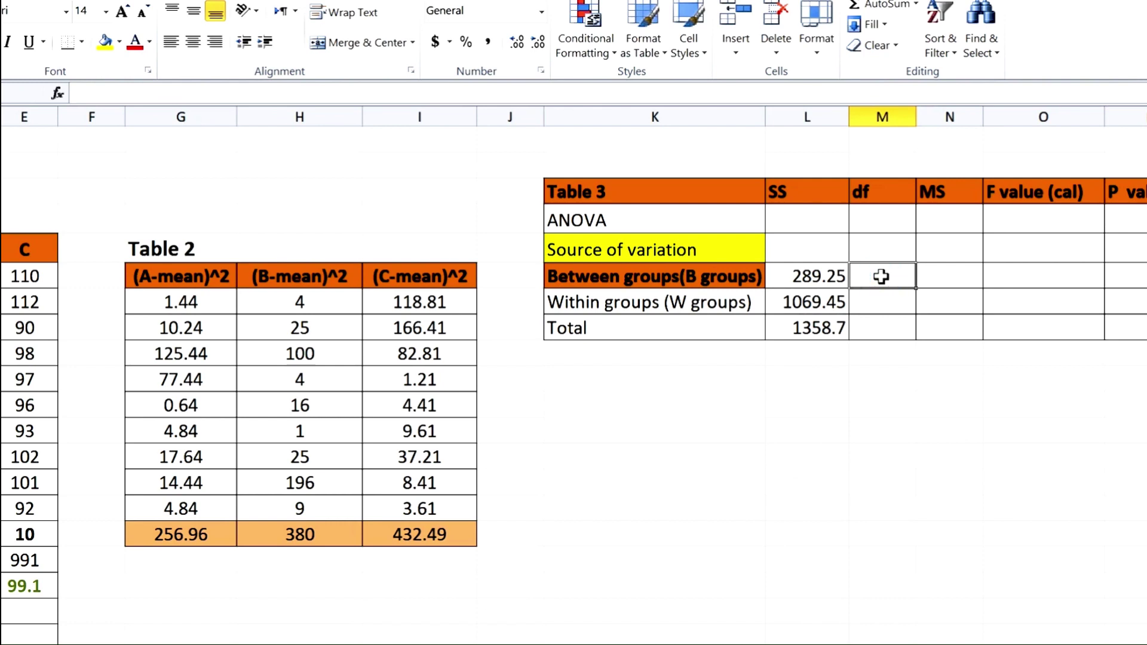
text(=)
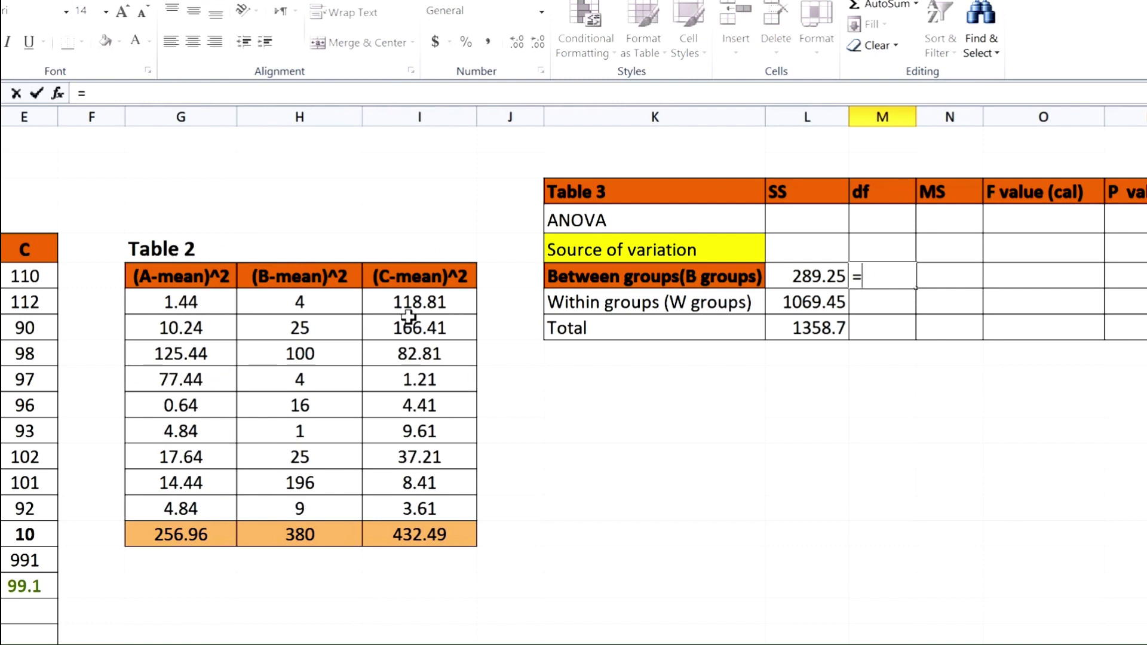
text(3-1)
key(Return)
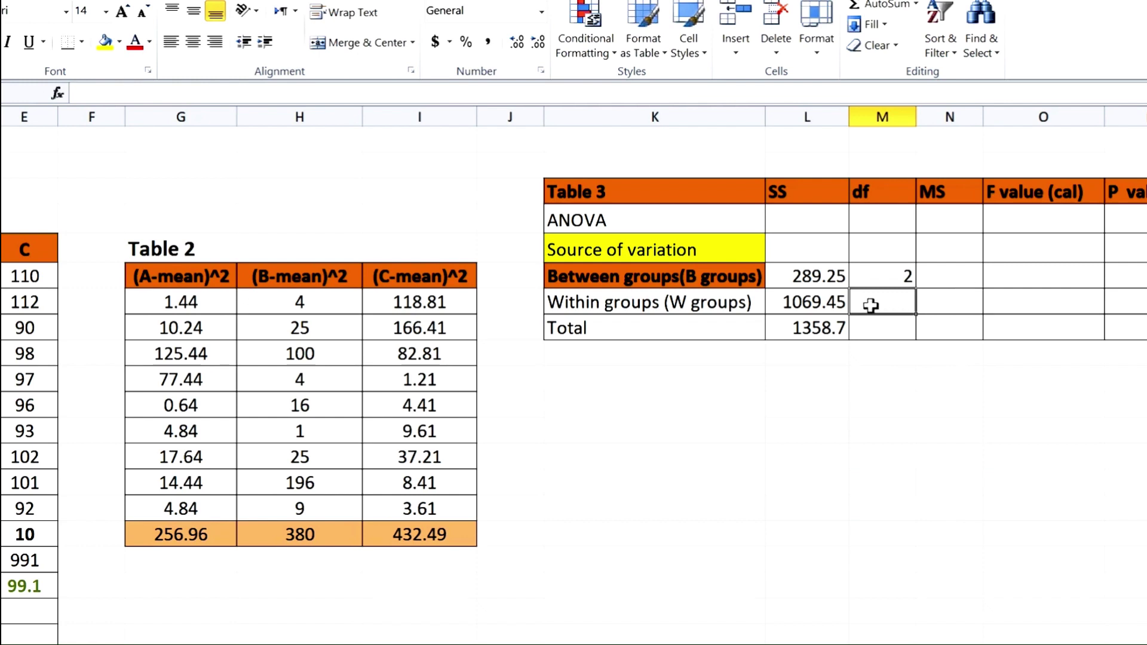
text(=)
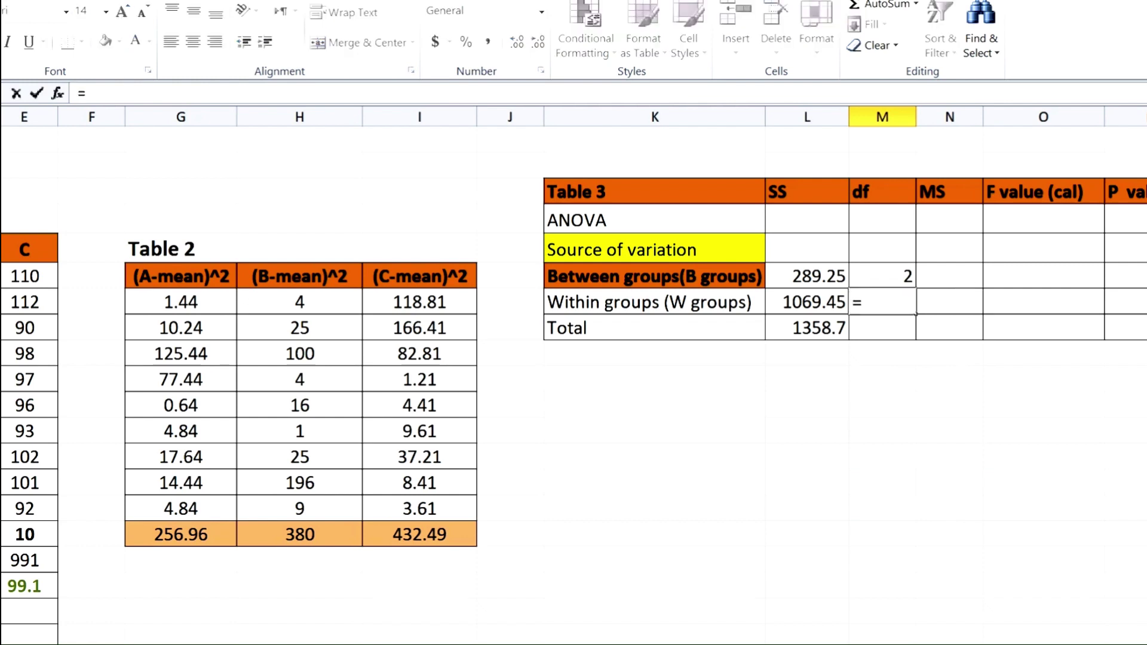
text(30-3)
key(Return)
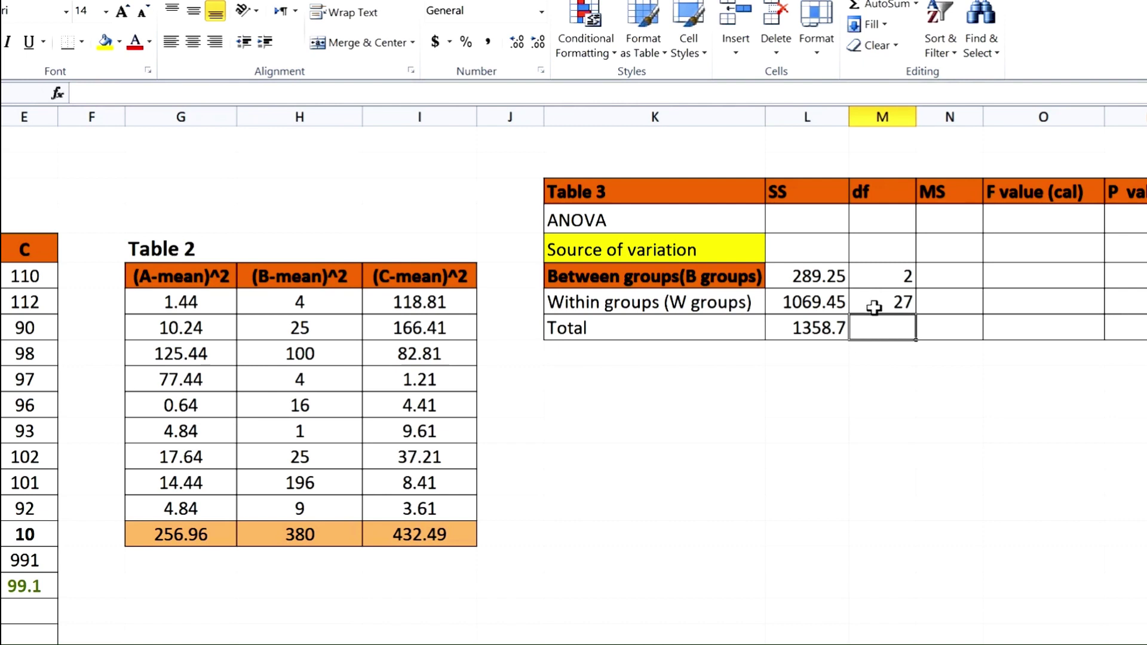
- Enter =M7+M6 as the Total df in Table 3
text(=)
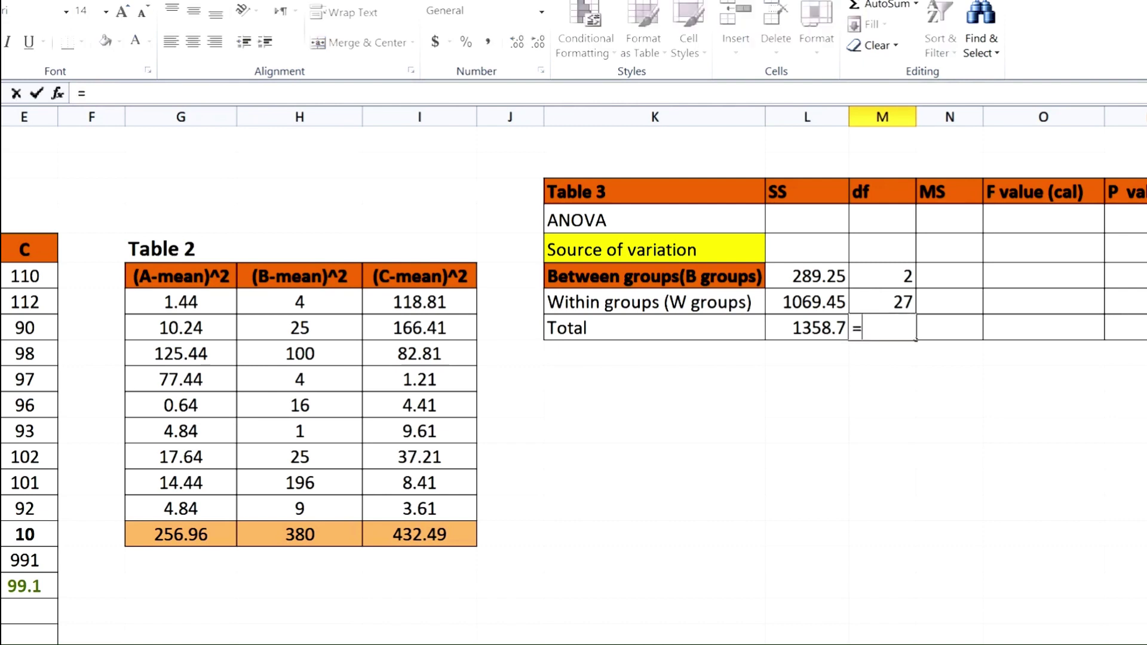
click(894, 302)
text(+)
click(901, 277)
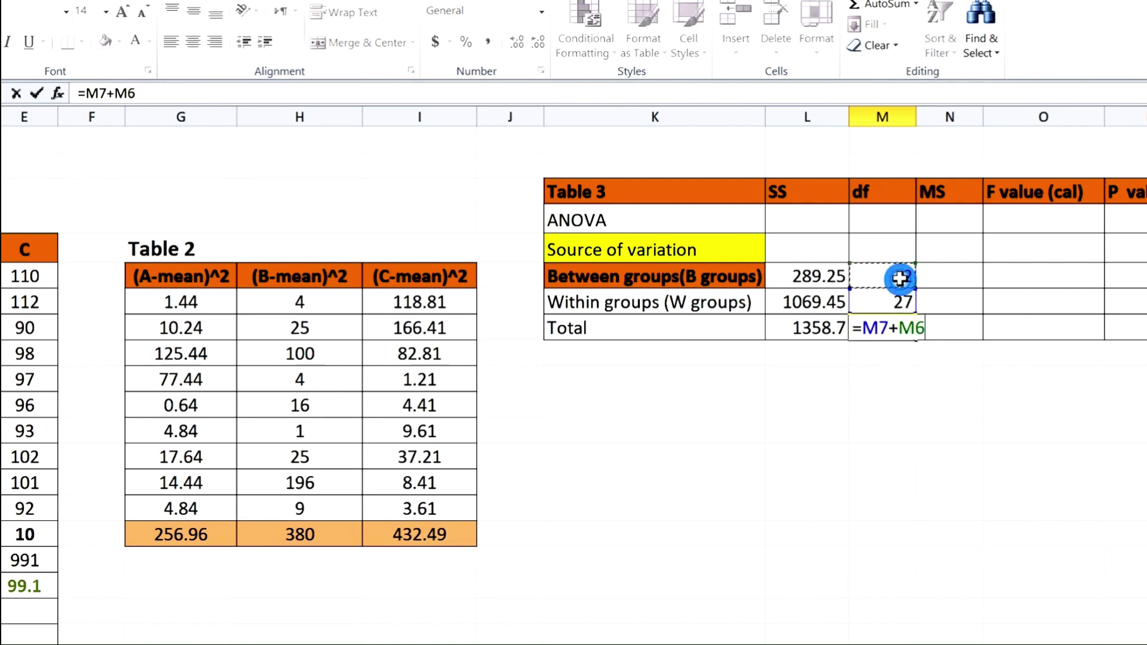
key(Return)
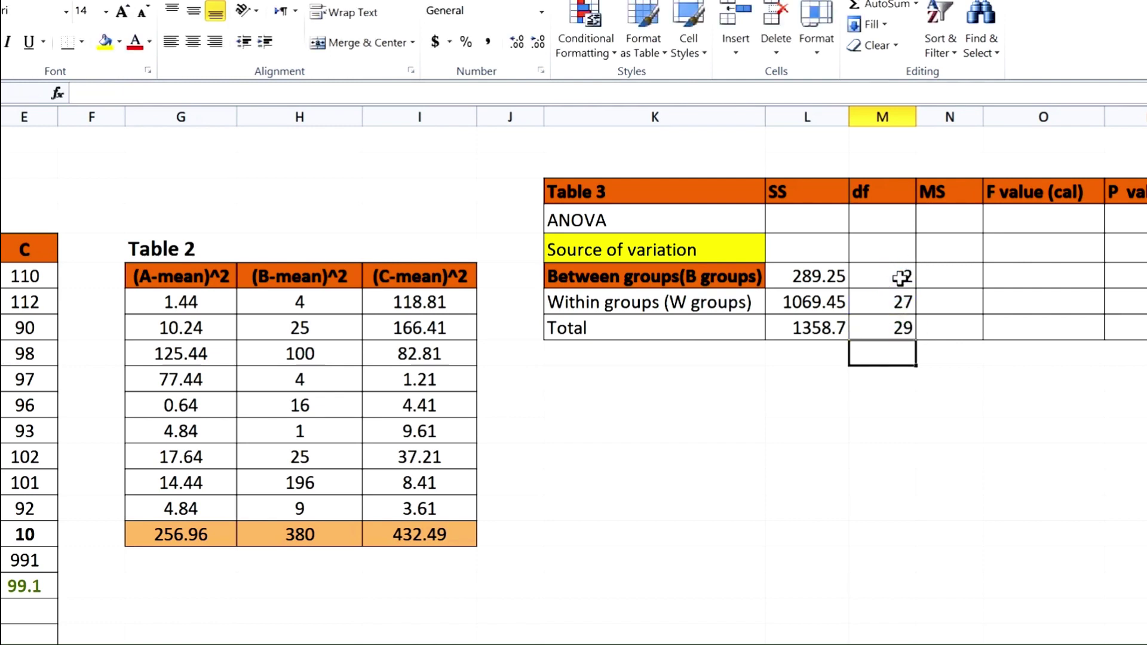
- Enter =L6/M6 as the between-groups MS in Table 3 and fill the formula down through the Total row
click(958, 278)
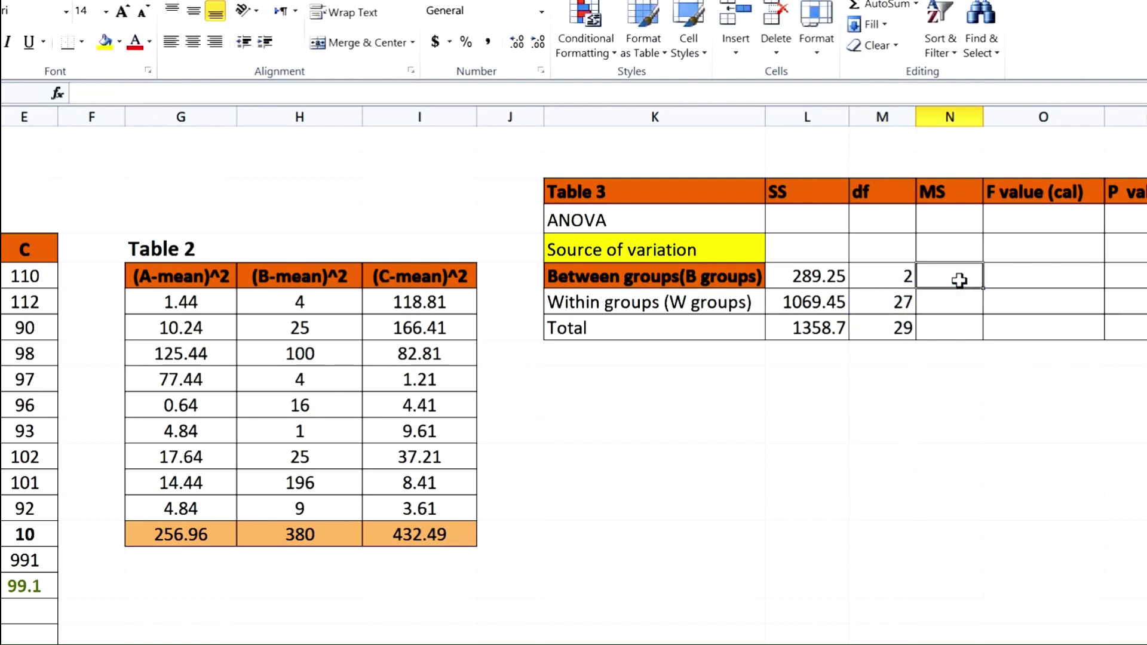
text(=)
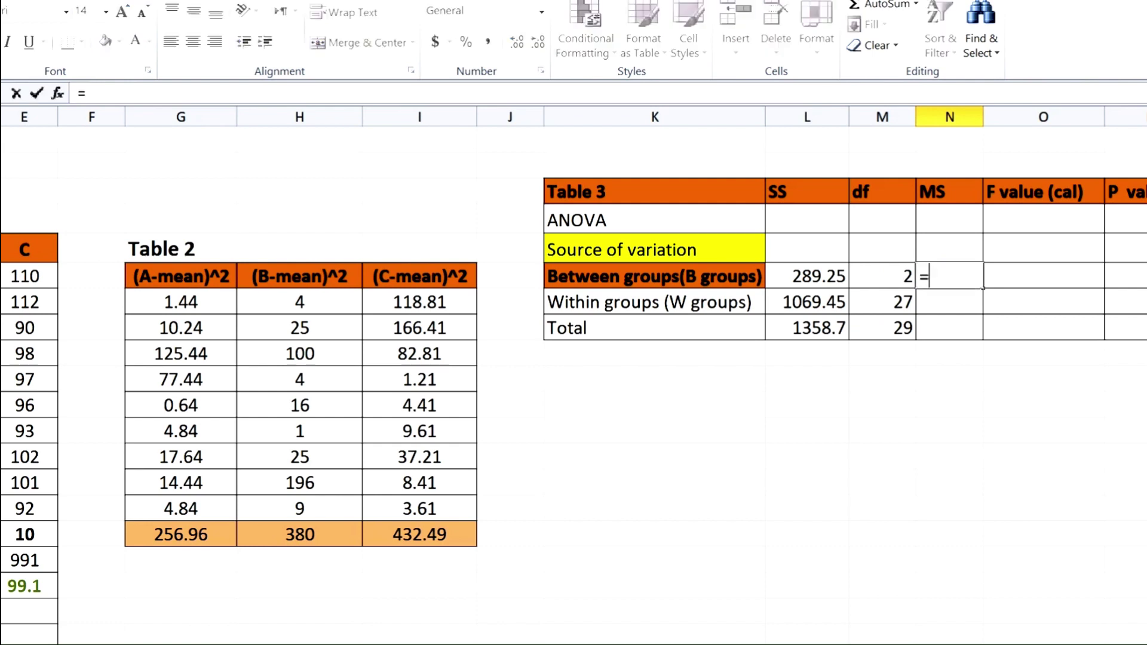
click(826, 274)
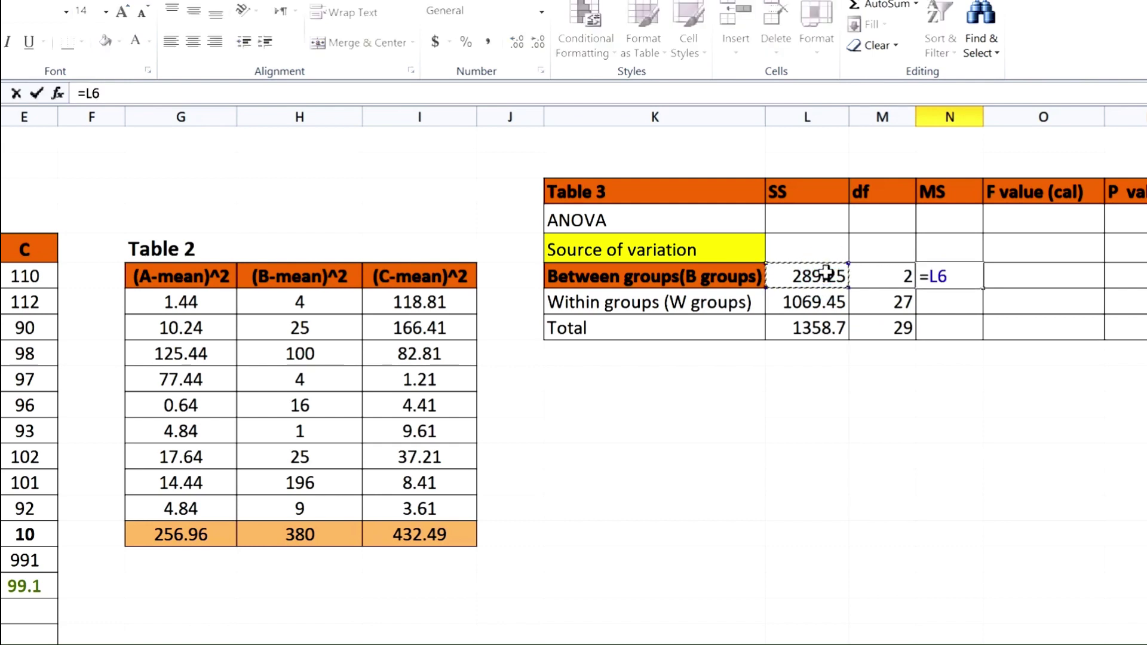
text(/)
click(888, 276)
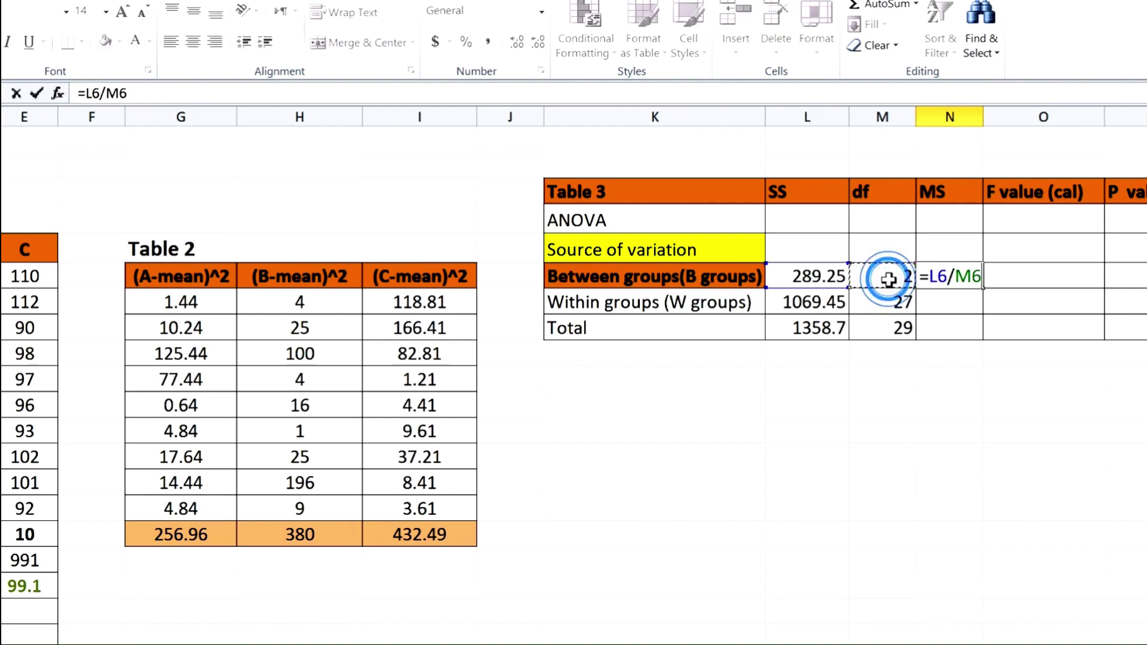
key(Return)
click(974, 275)
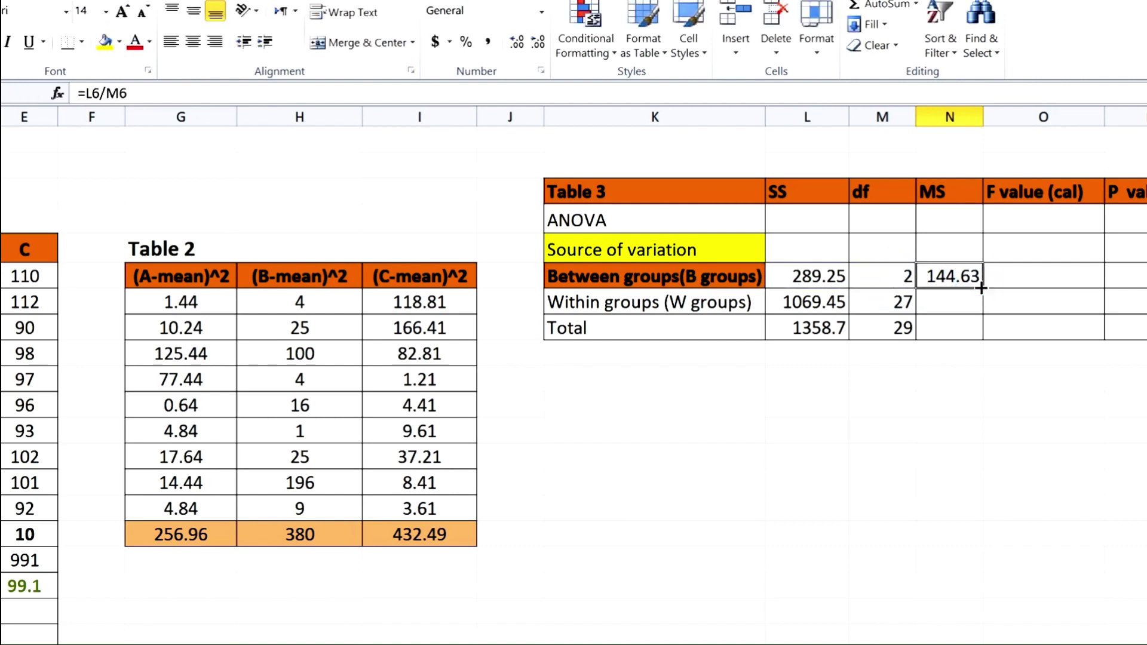
drag(982, 289, 978, 337)
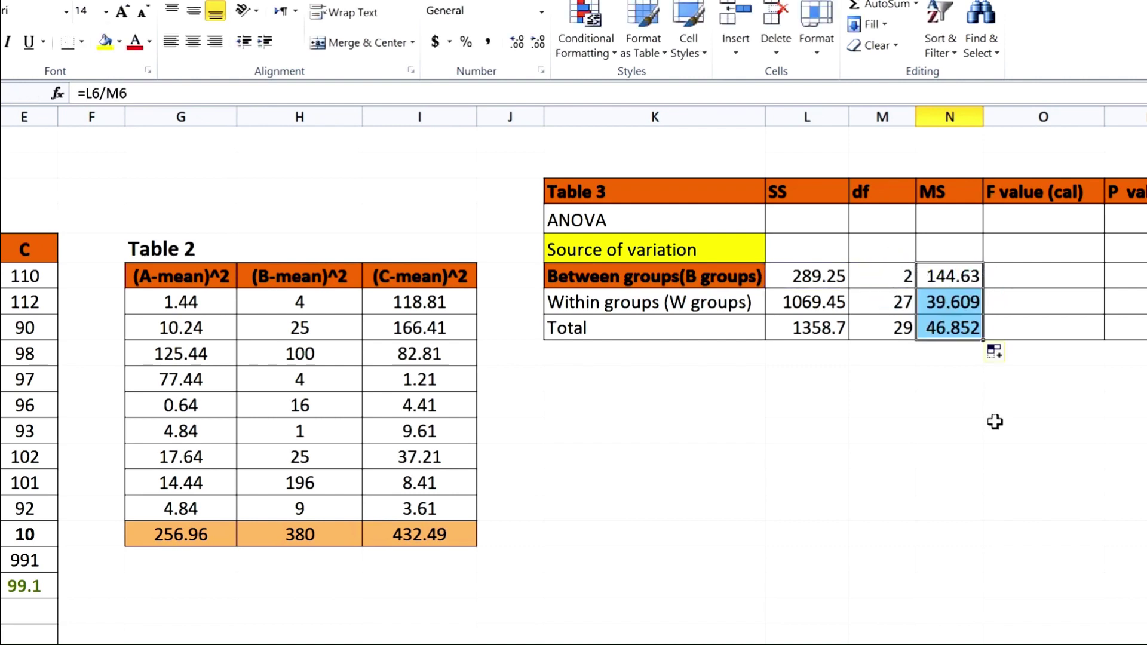
- Enter =L6/L7 in the between-groups F value (cal) cell of Table 3
click(1044, 276)
scroll(842, 280, right, 3)
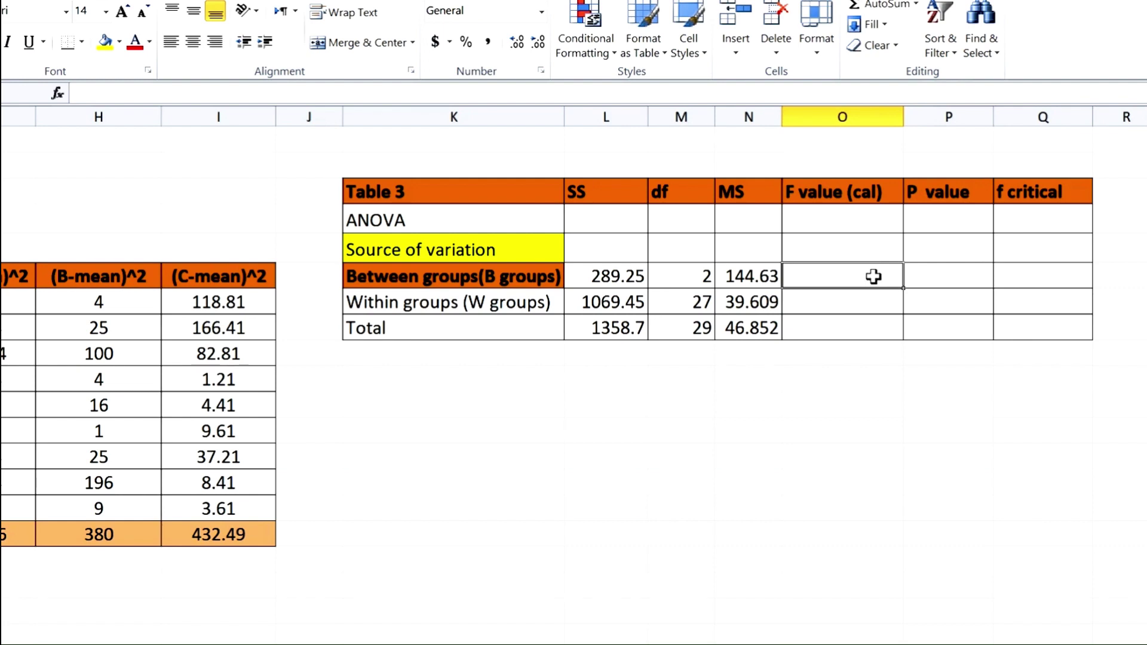
text(=)
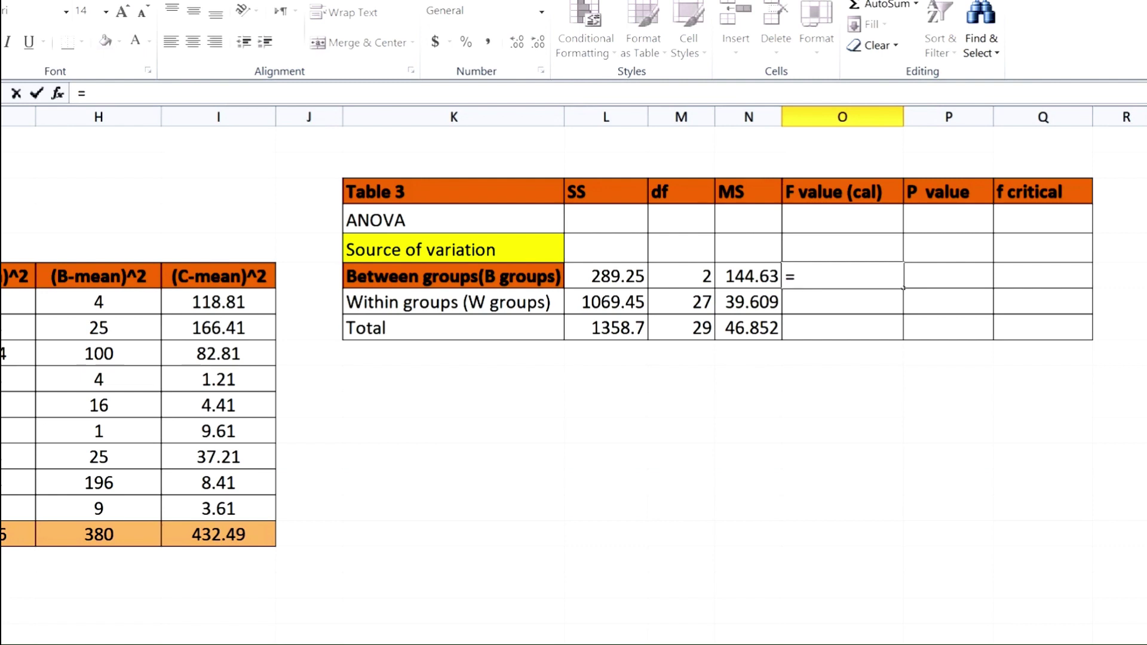
click(621, 276)
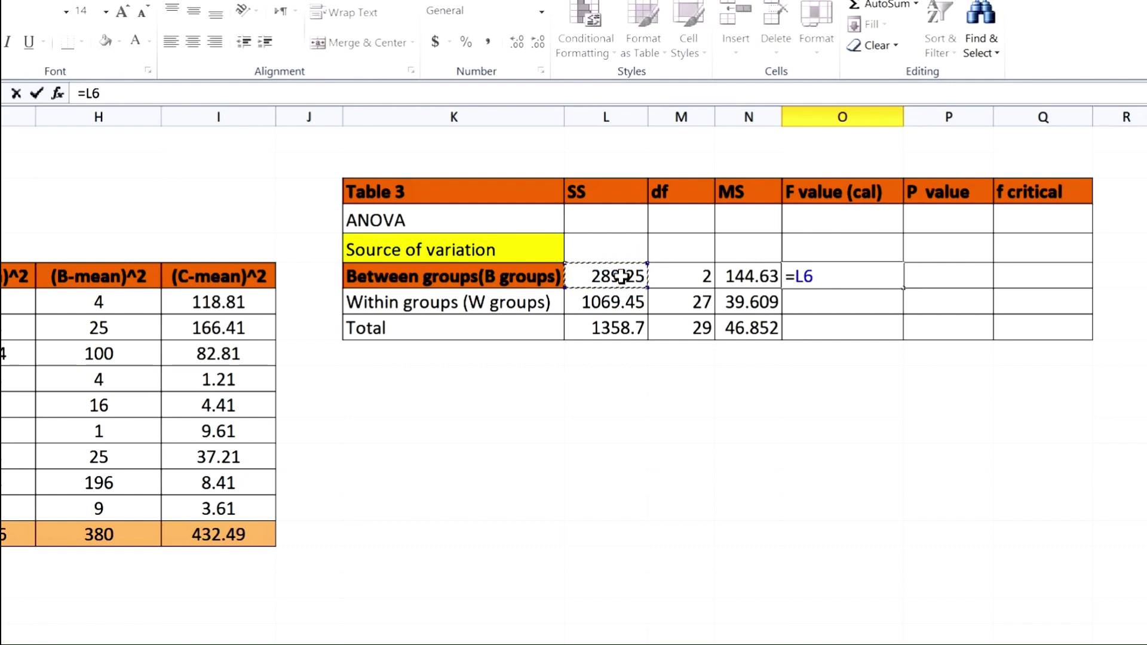
text(/)
click(605, 298)
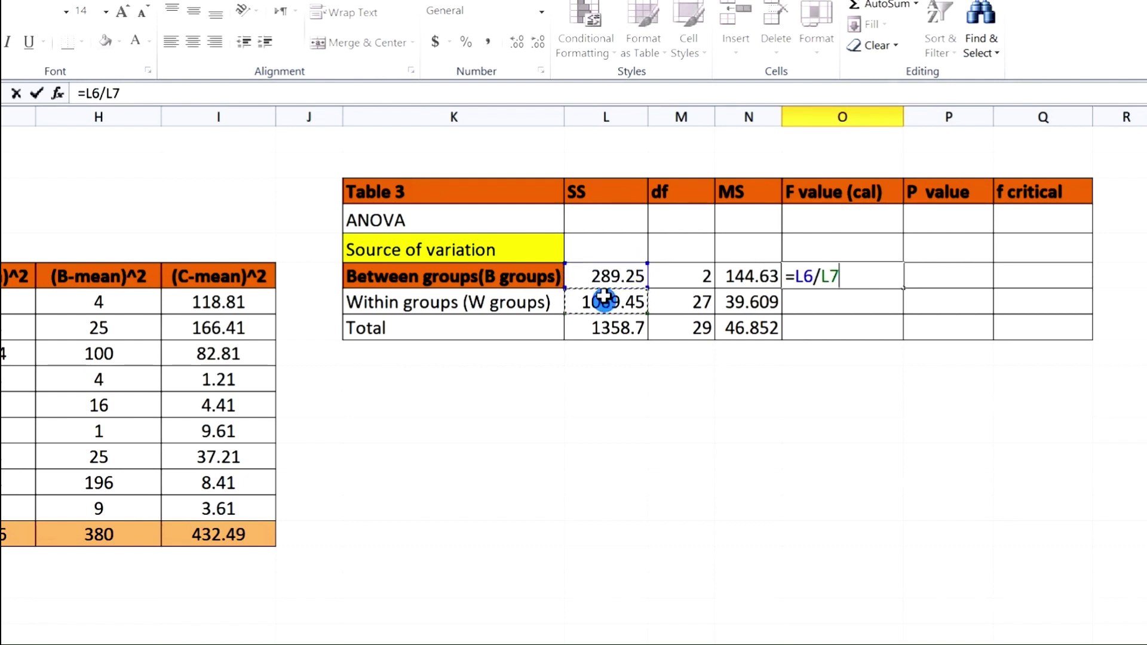
key(Return)
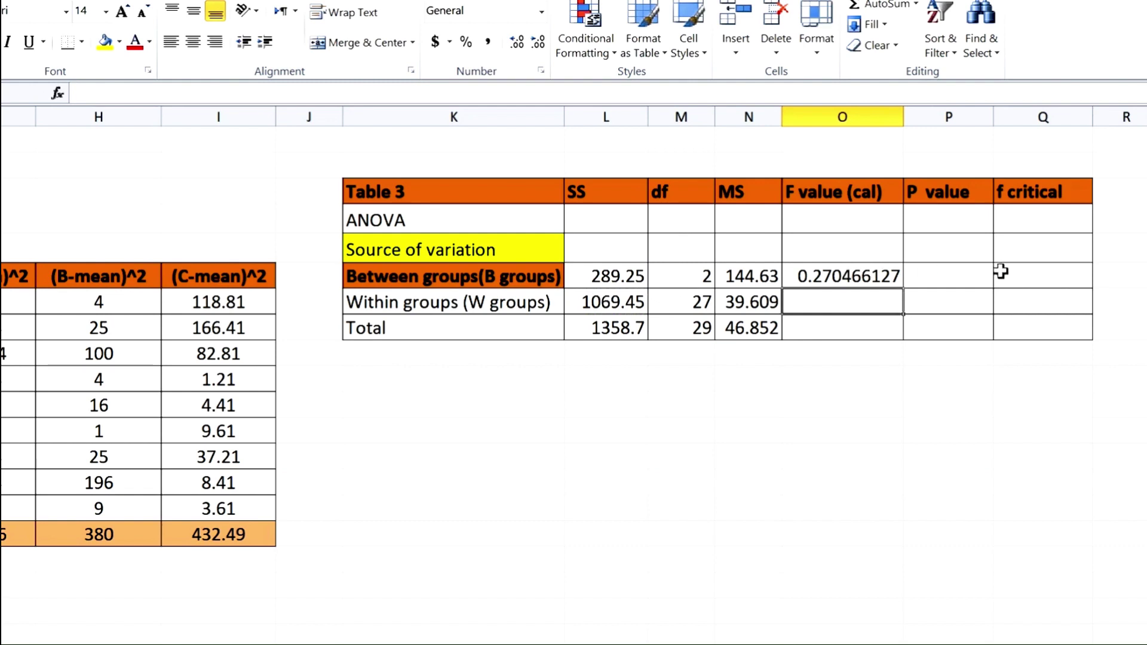
- Calculate the between-groups f critical value in Table 3 with =FINV(0.05,M6,M7)
click(1046, 275)
text(=)
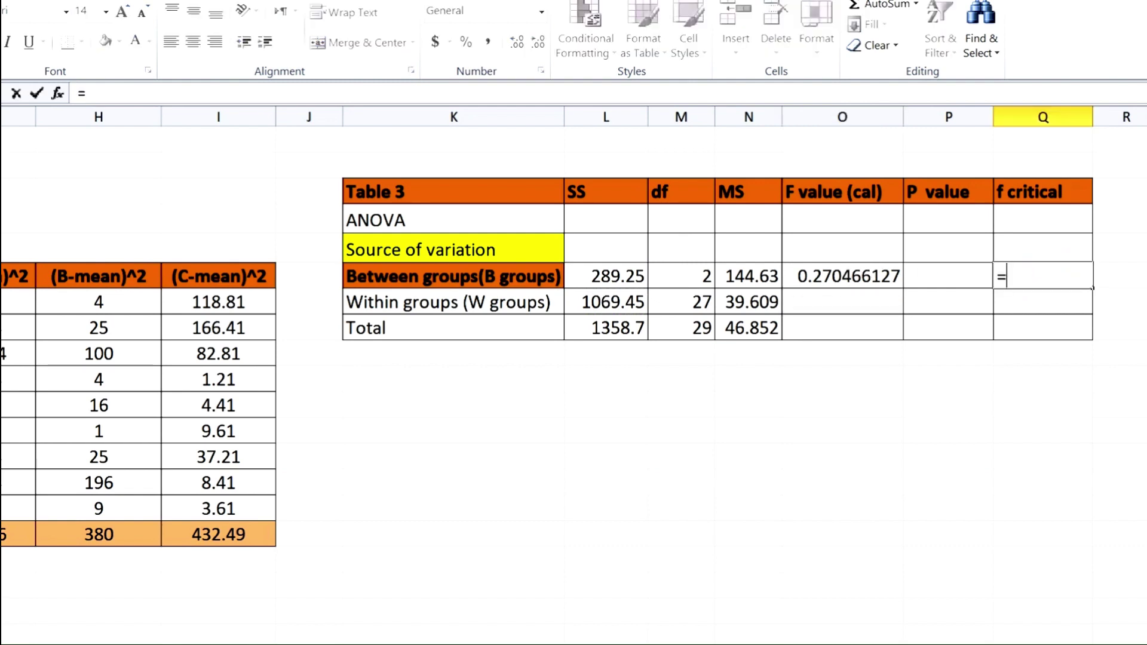
text(finv)
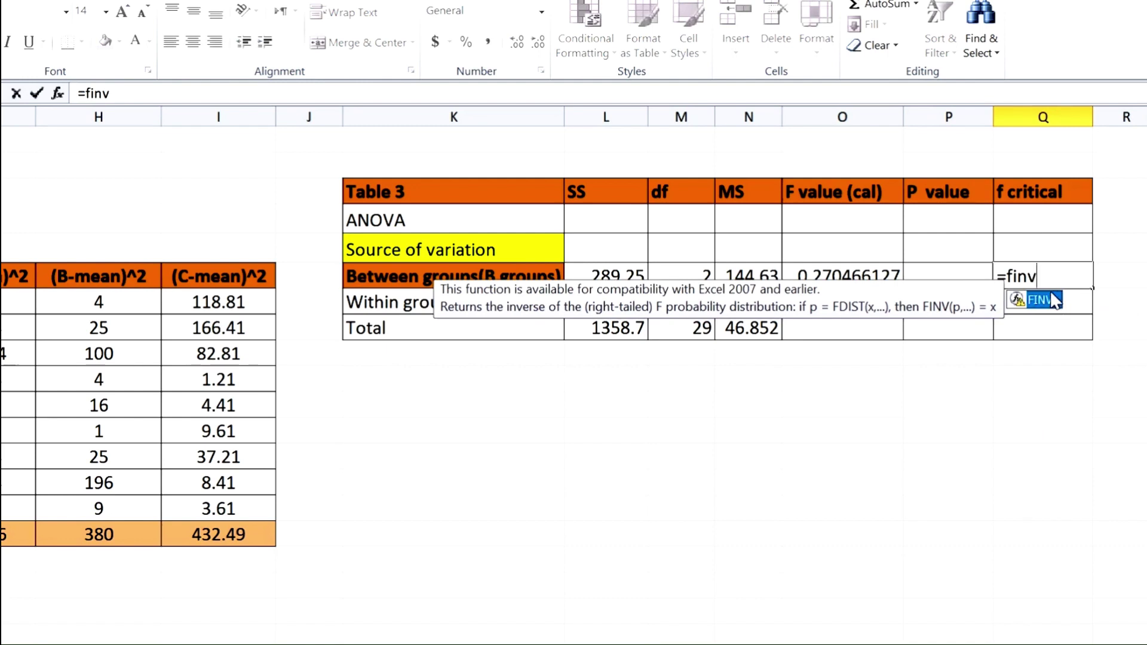
double_click(1053, 306)
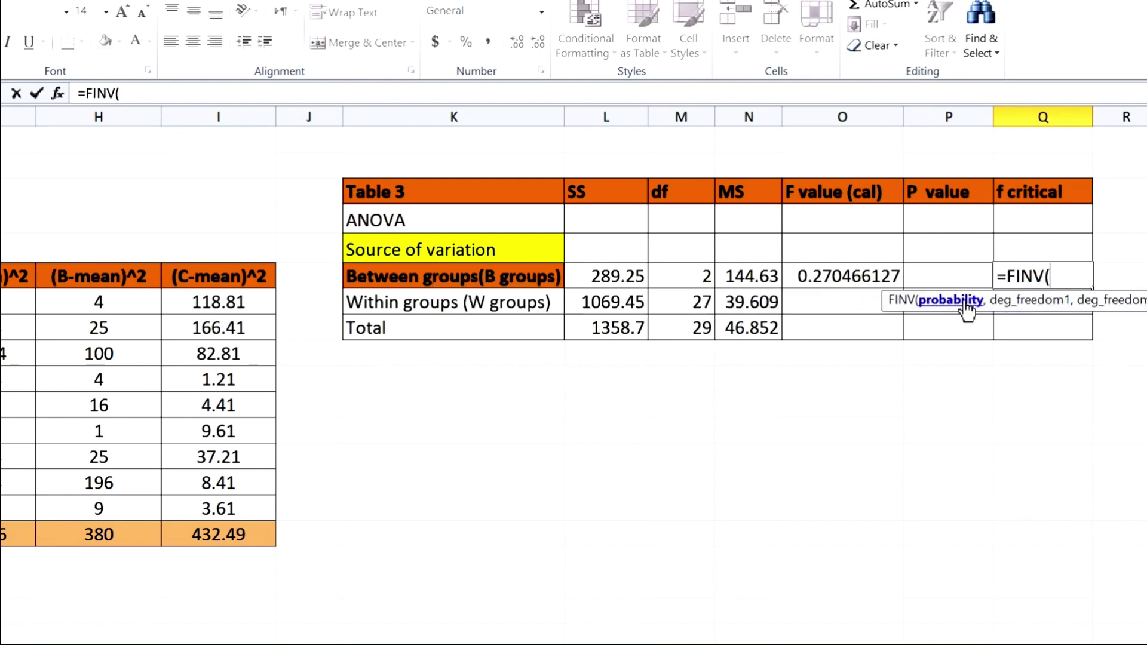
text(0.)
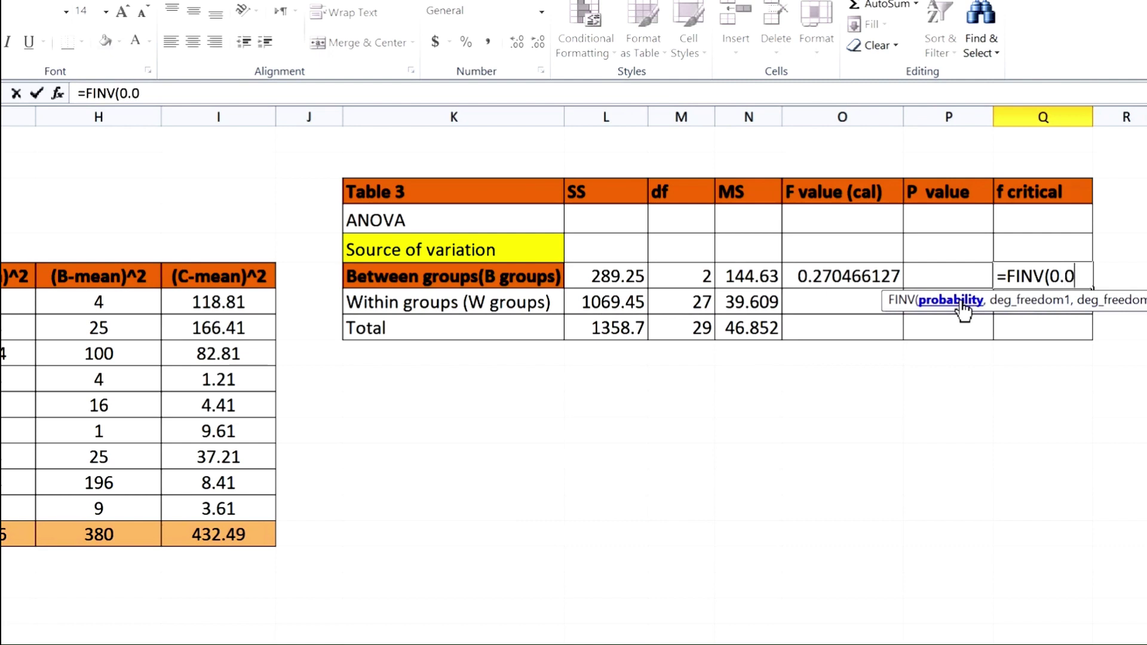
text(05,)
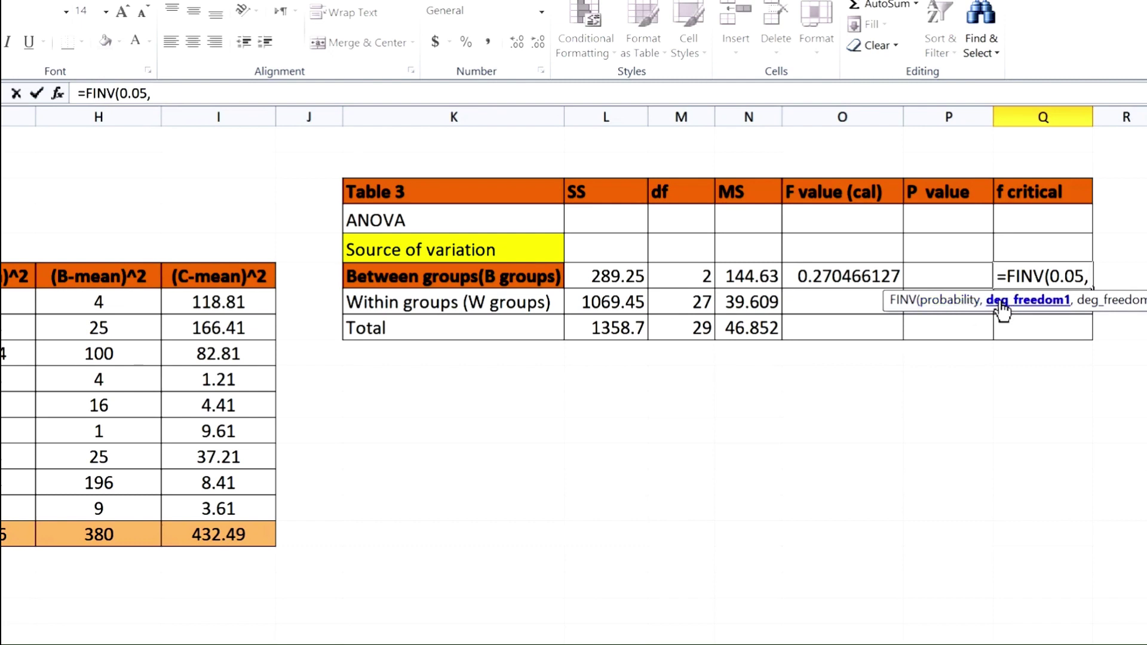
click(701, 277)
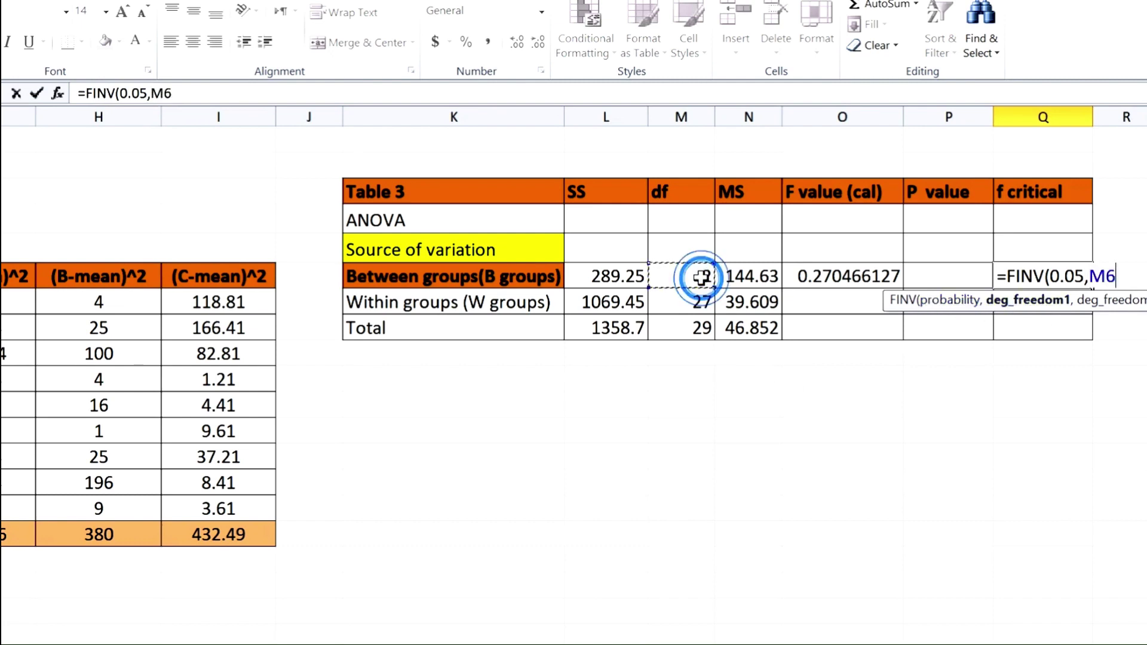
text(,)
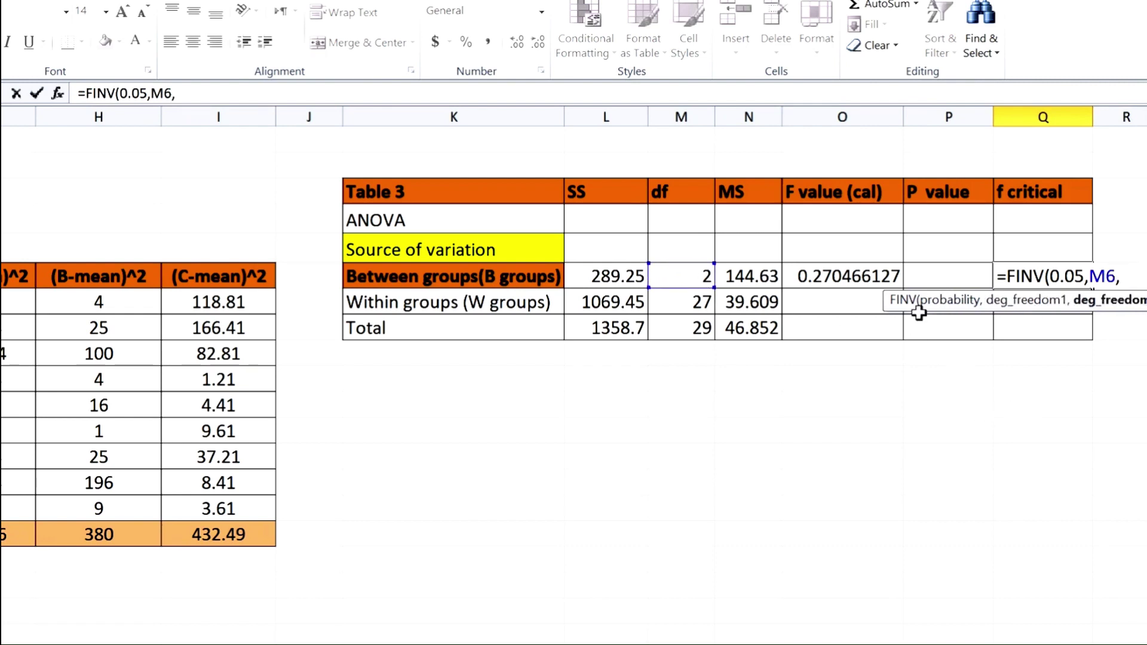
click(681, 304)
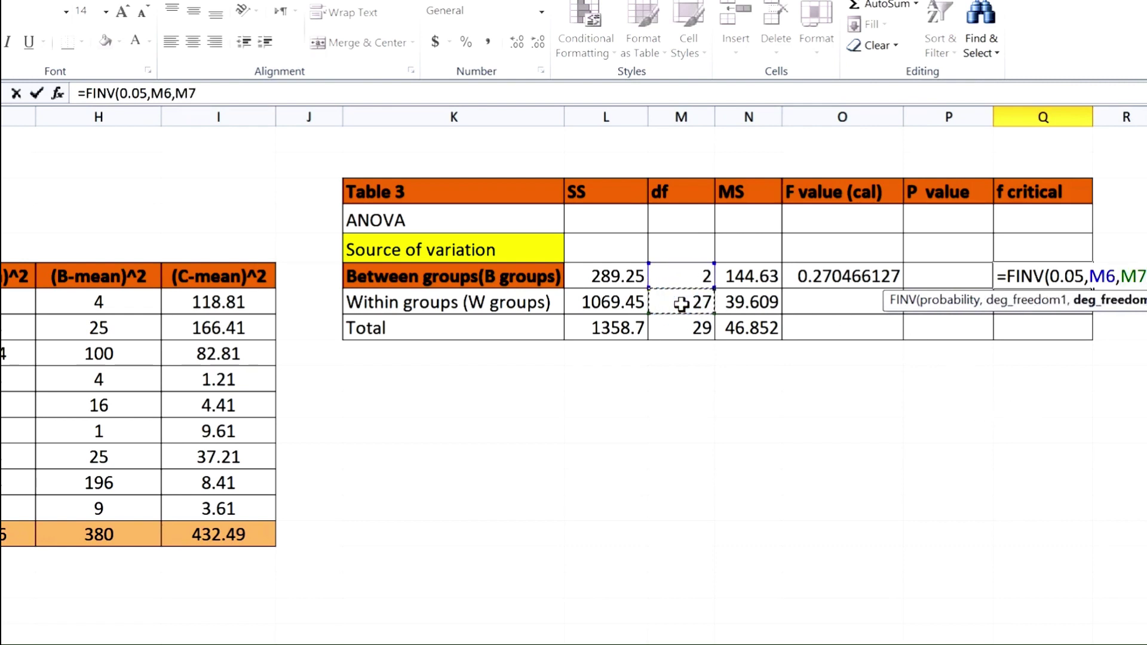
key(Return)
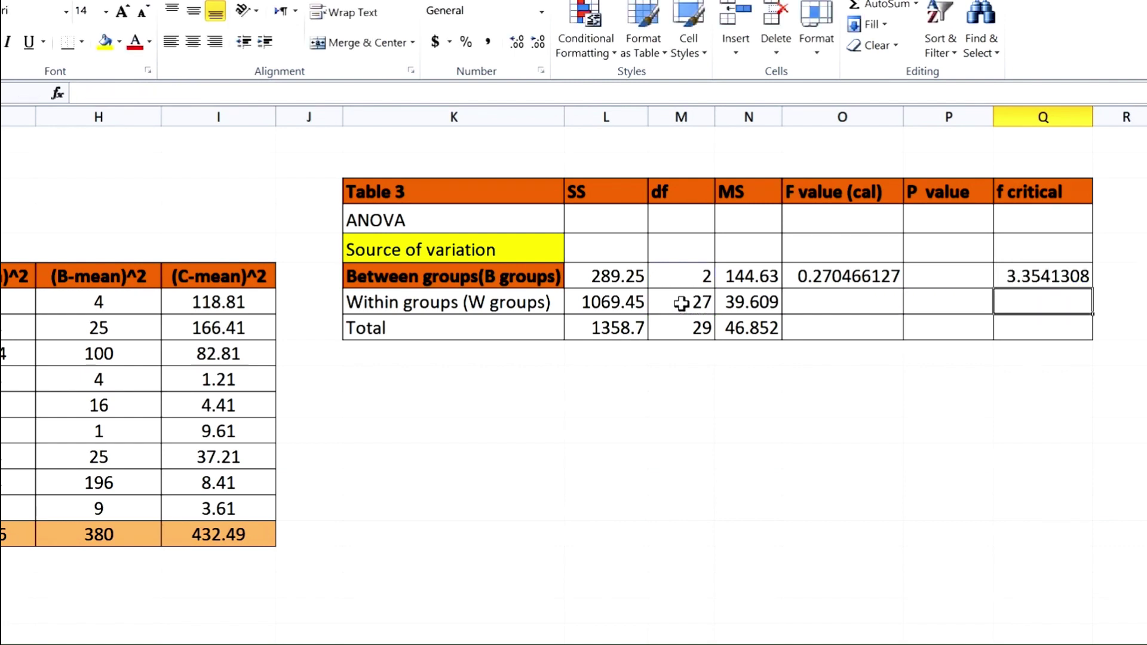
- Calculate the between-groups P value in Table 3 with =FDIST(O6,M6,M7)
click(976, 275)
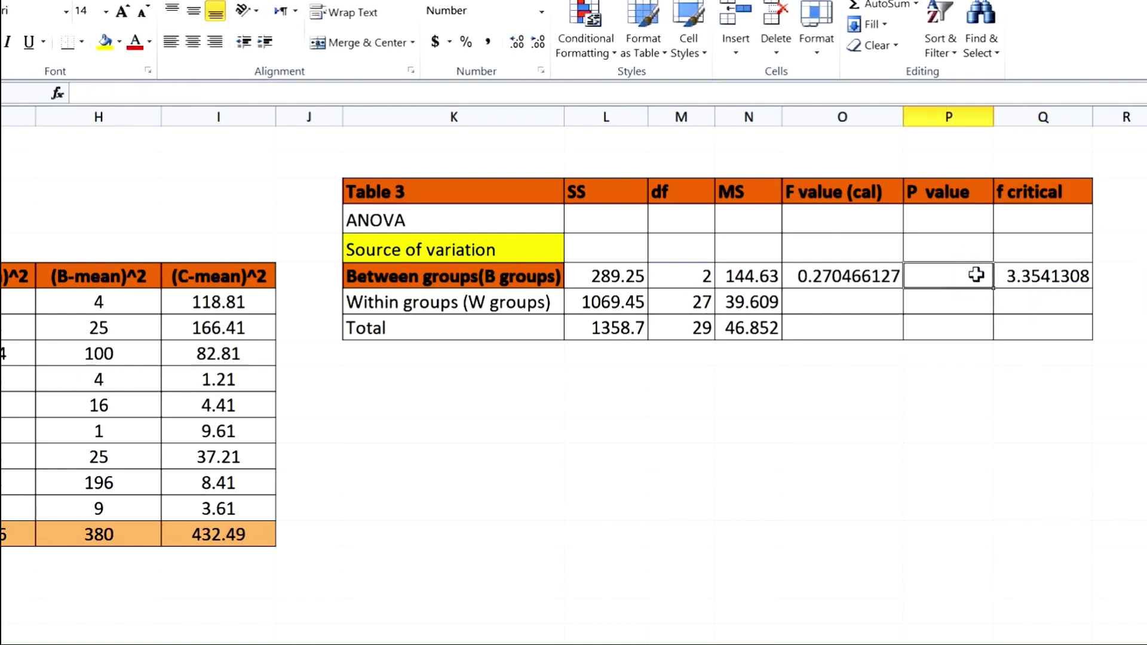
text(=fd)
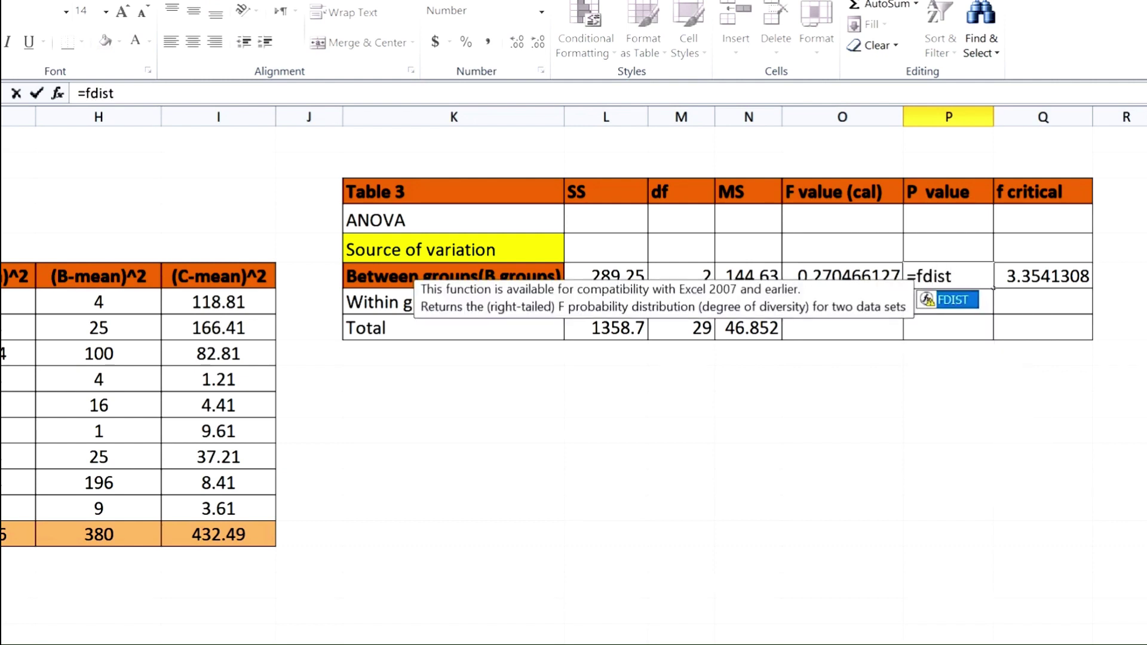
text(ist)
double_click(962, 300)
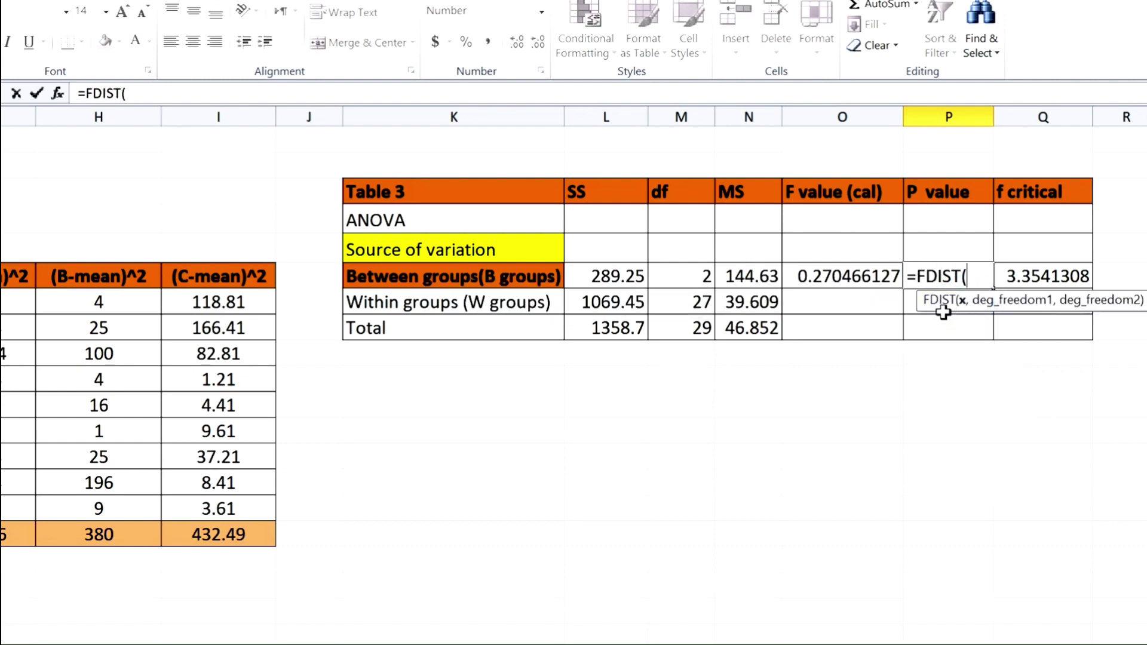
click(874, 274)
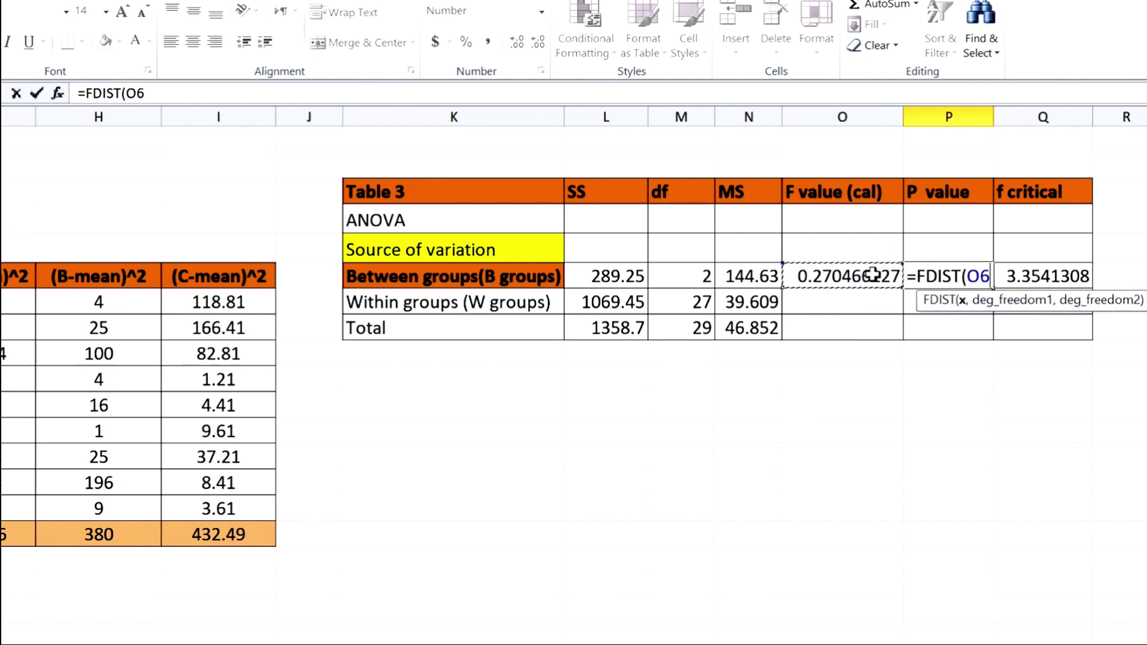
text(,)
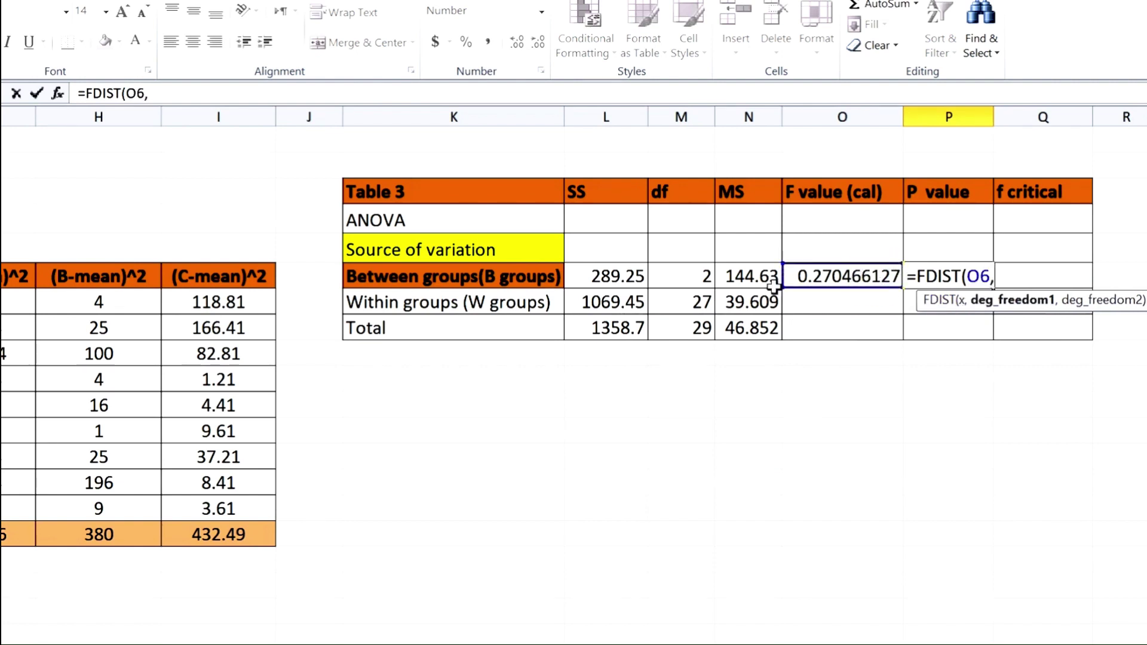
click(693, 277)
text(,)
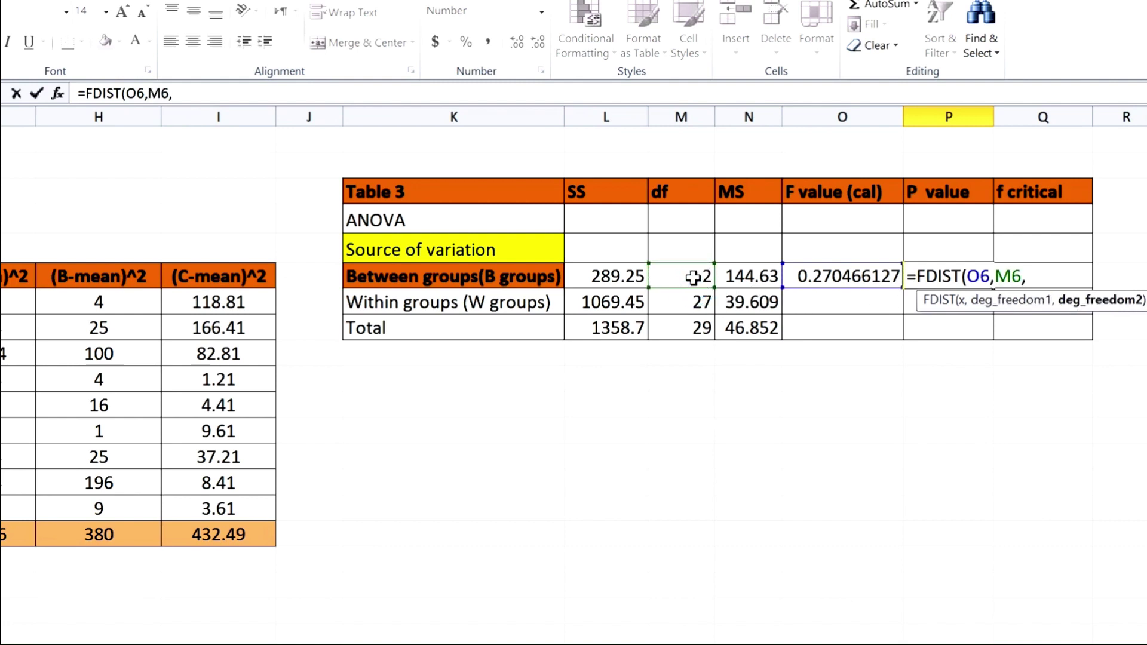
click(698, 305)
key(Return)
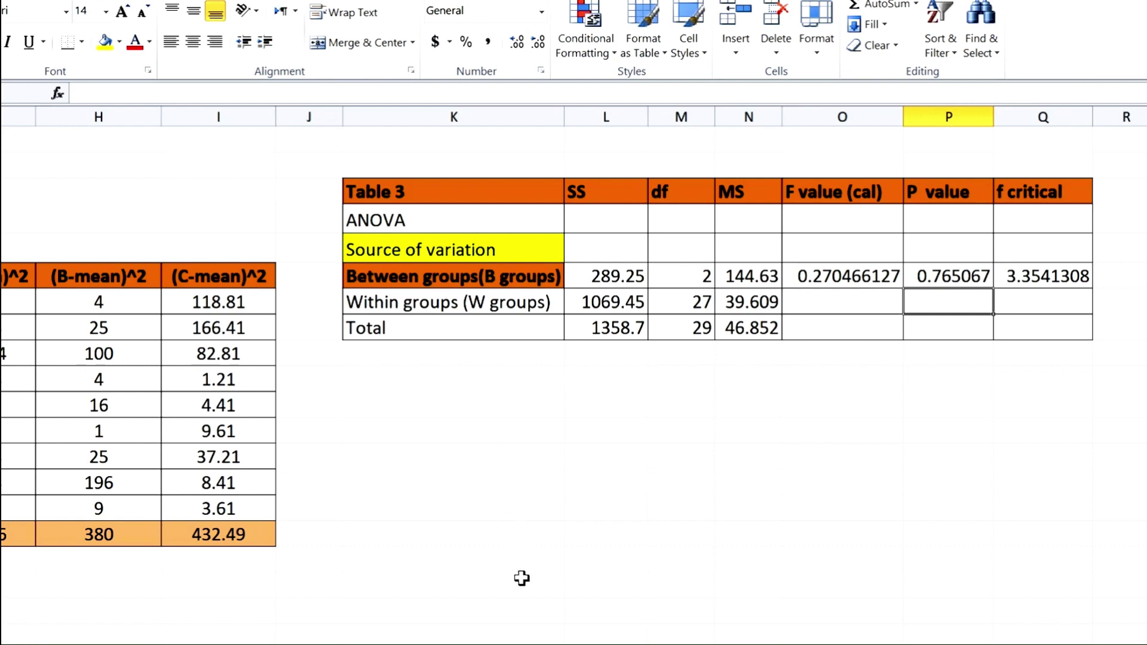
- Run a single-factor ANOVA on the A, B and C data with input range $C$4:$E$14 and output range $G$15
scroll(521, 578, left, 3)
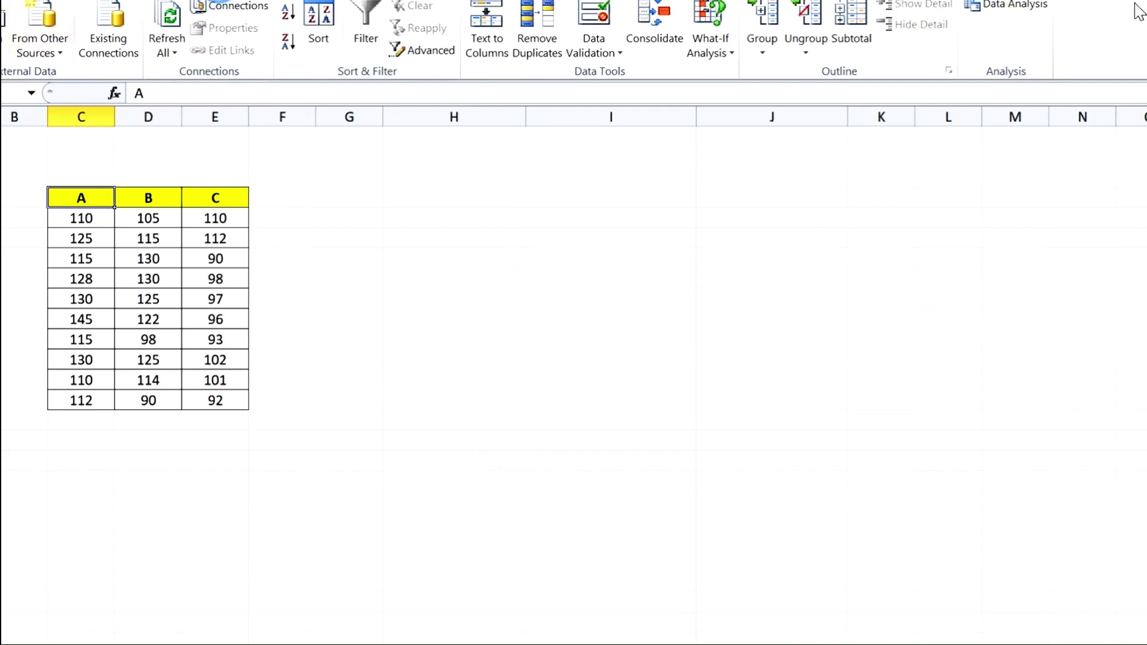
click(1005, 5)
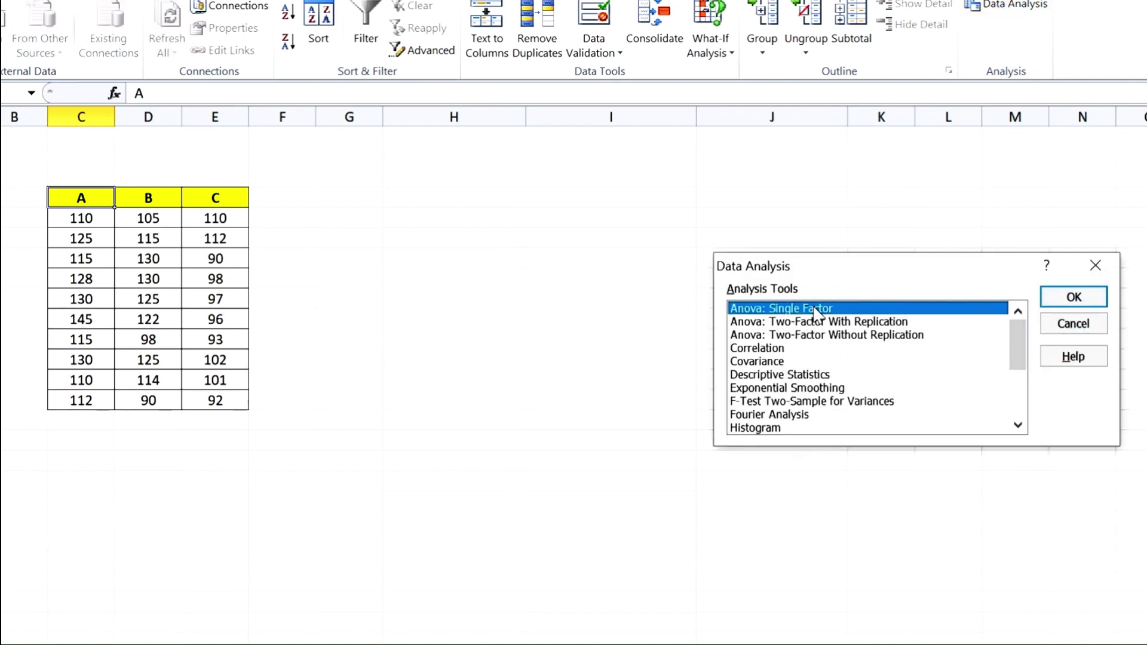
click(1072, 297)
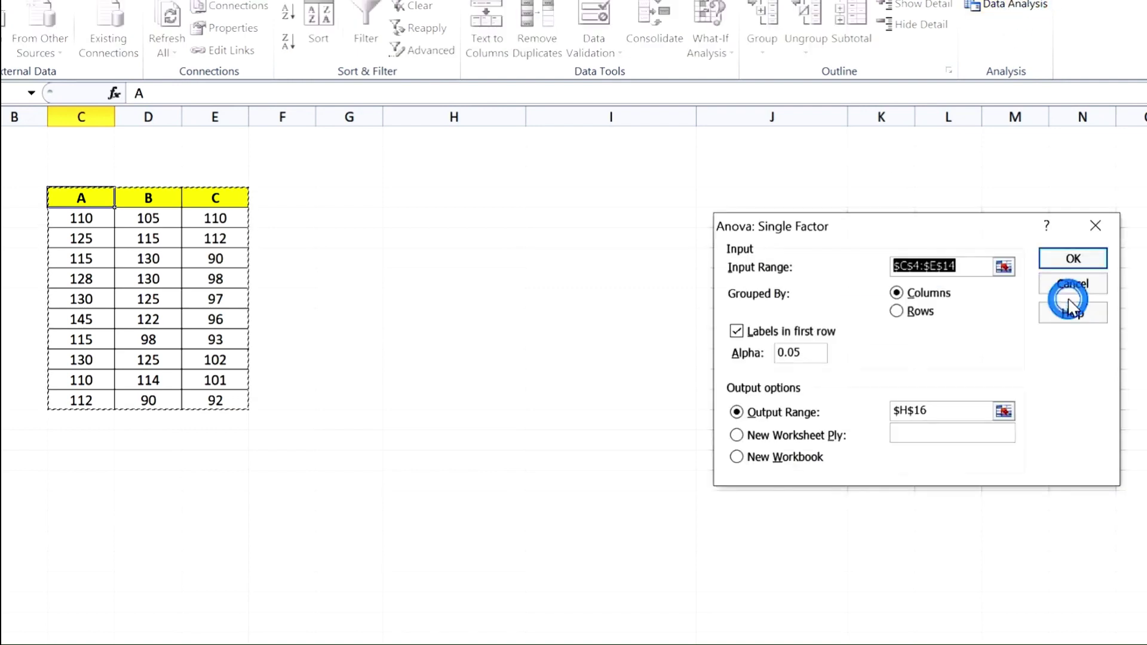
click(1003, 267)
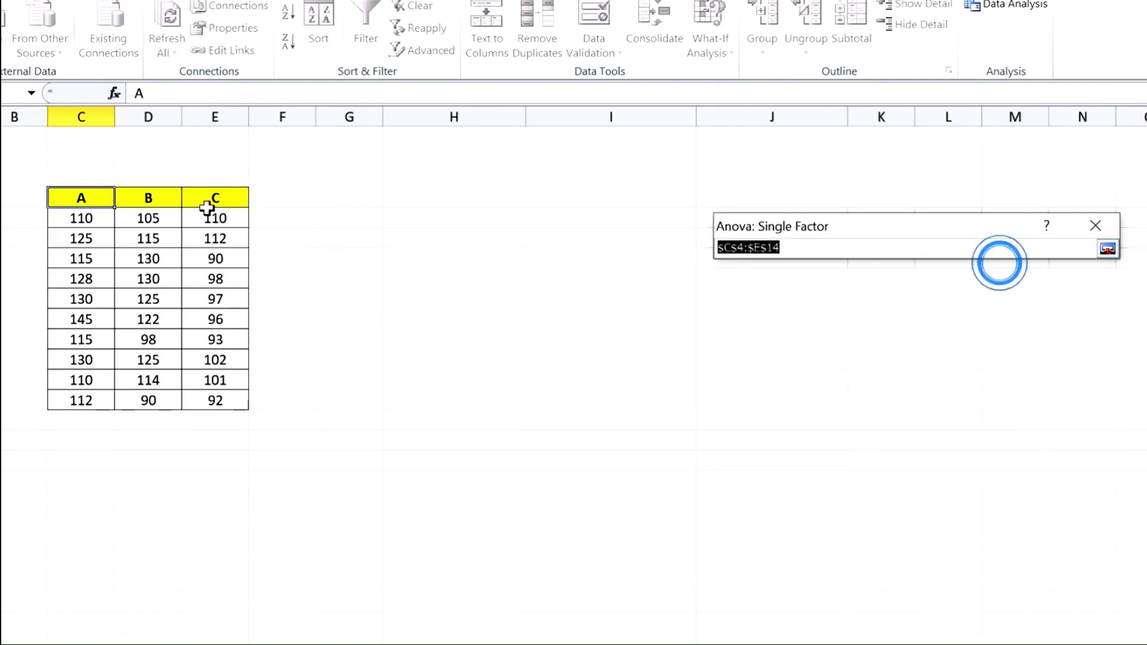
drag(82, 198, 230, 412)
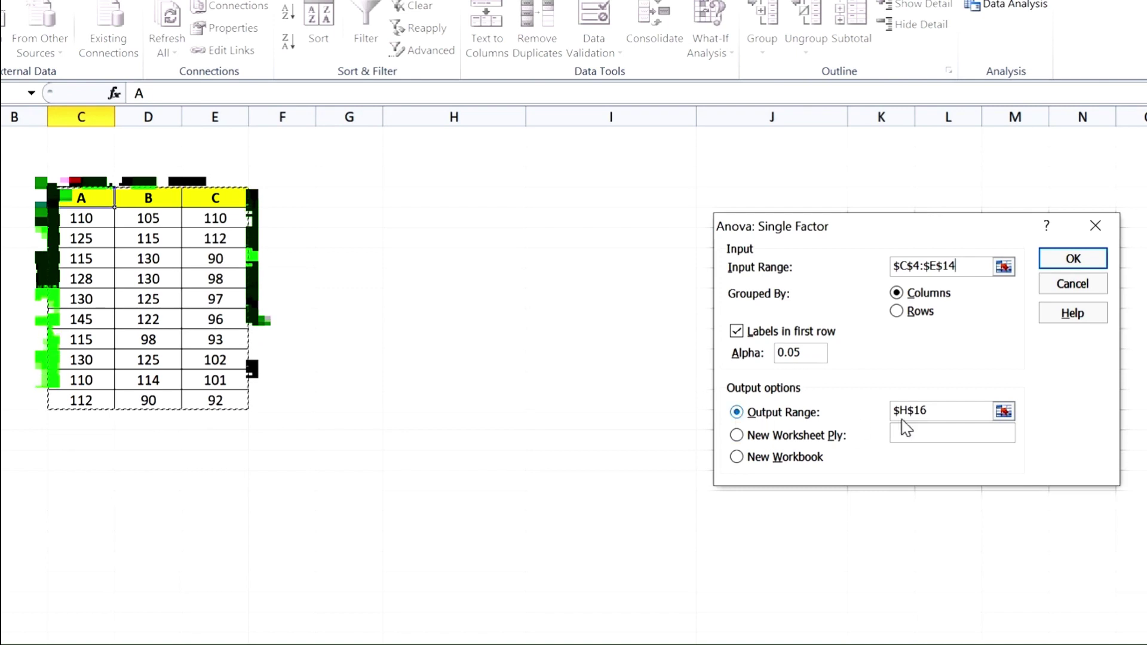
click(1003, 411)
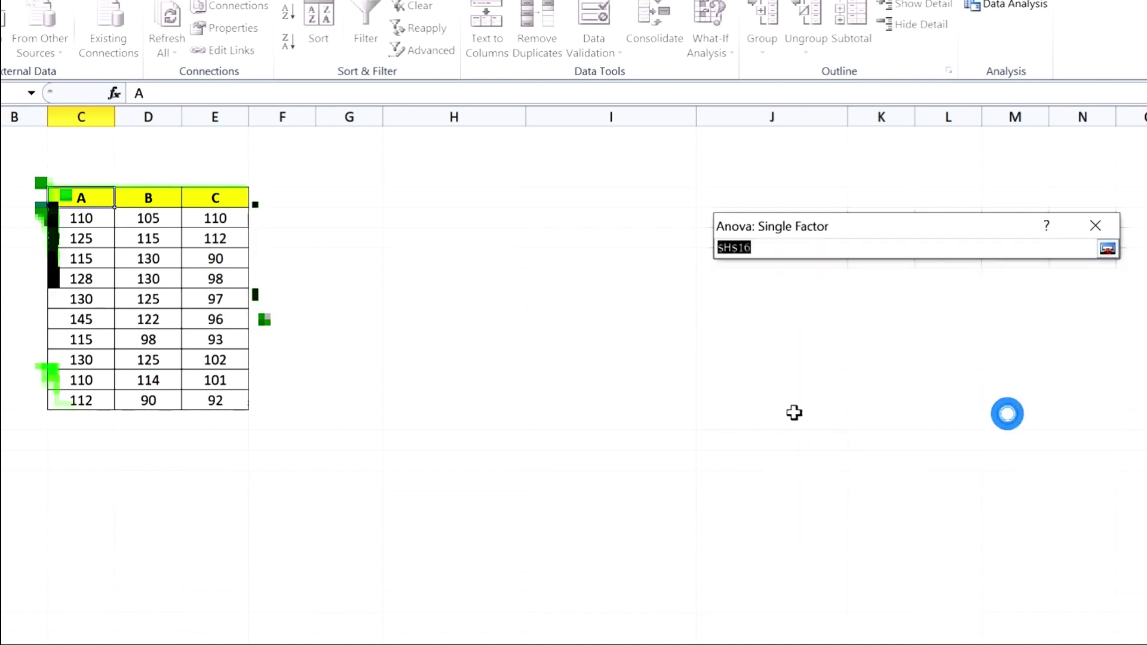
click(371, 422)
key(Return)
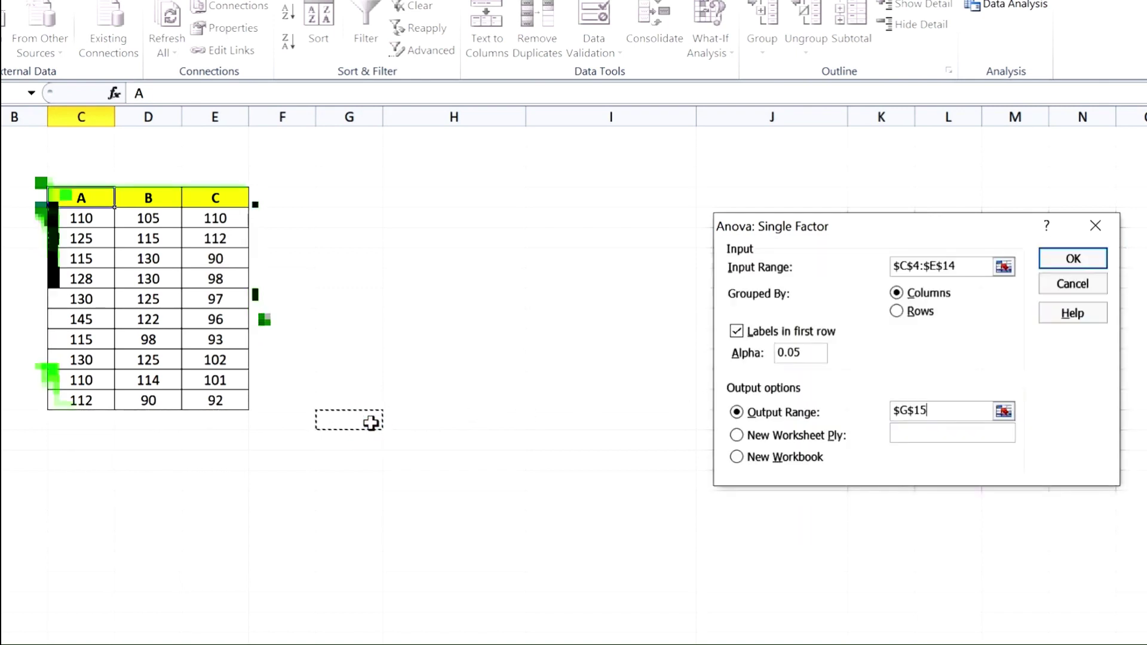
key(Return)
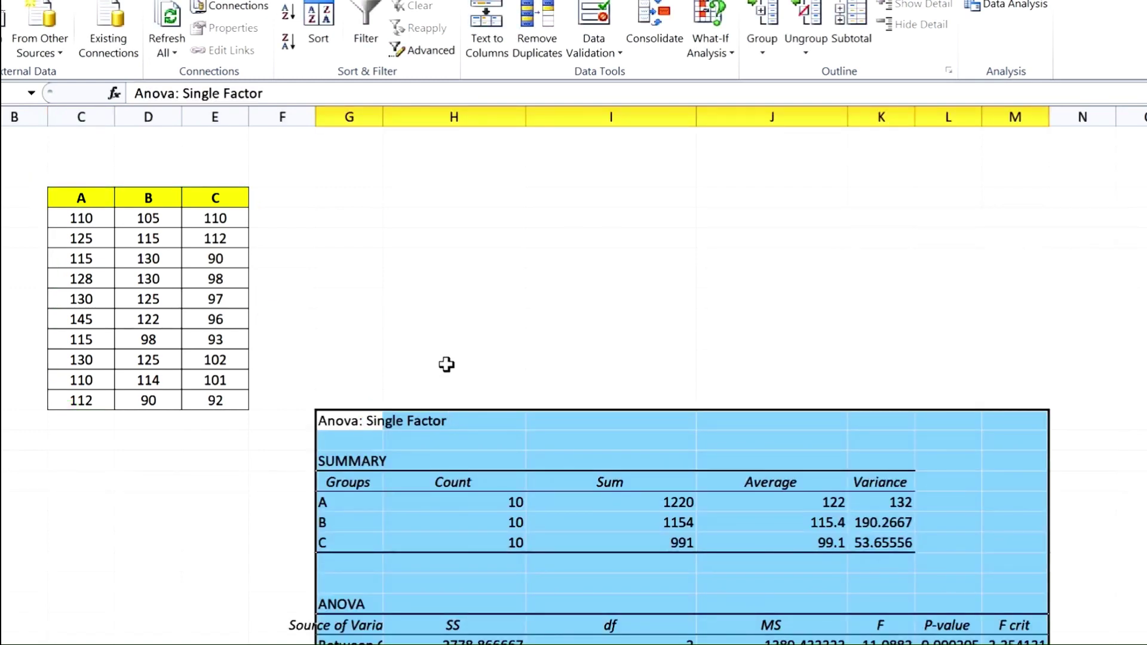
- Examine the between-groups F, F crit and P-value cells in the new ANOVA output
scroll(446, 366, down, 3)
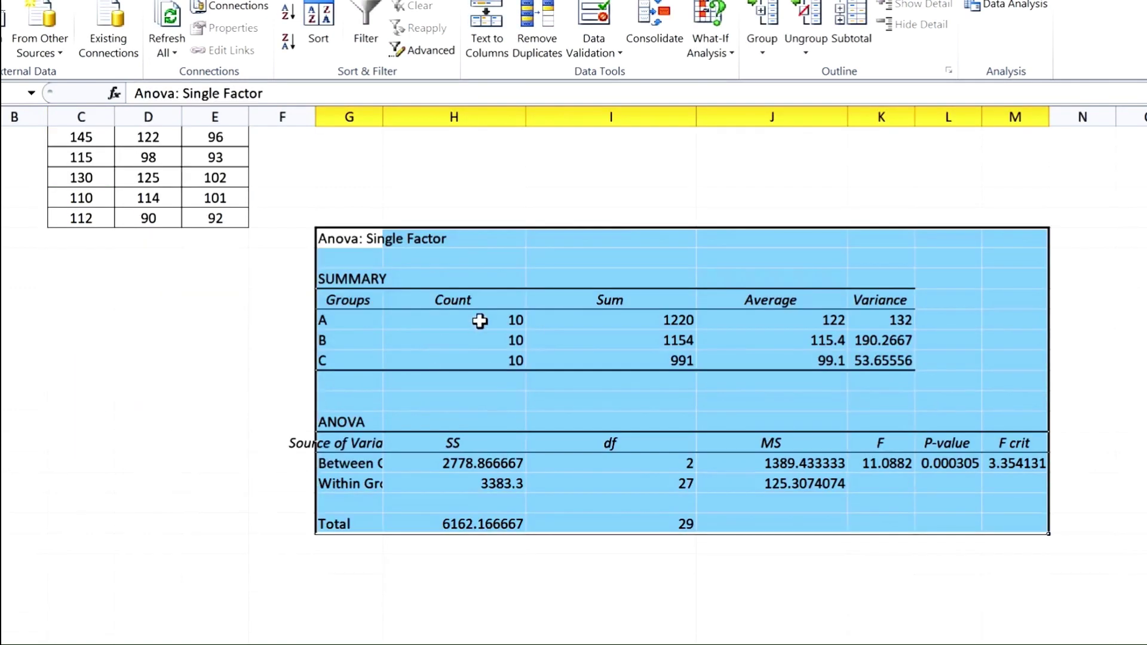
click(891, 463)
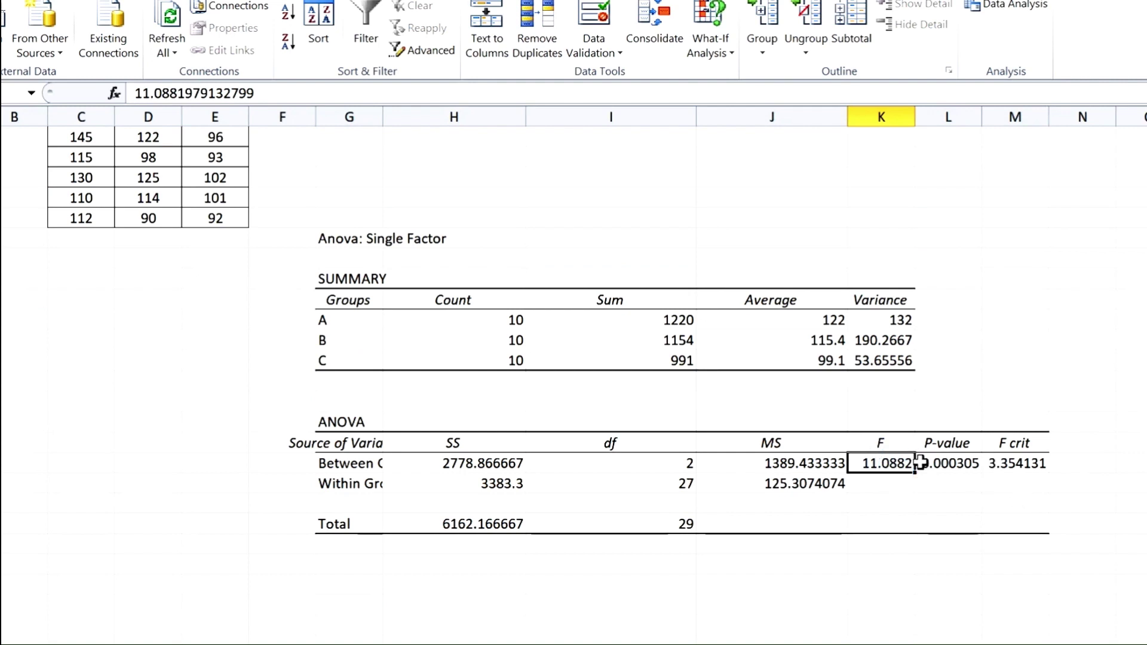
click(1019, 463)
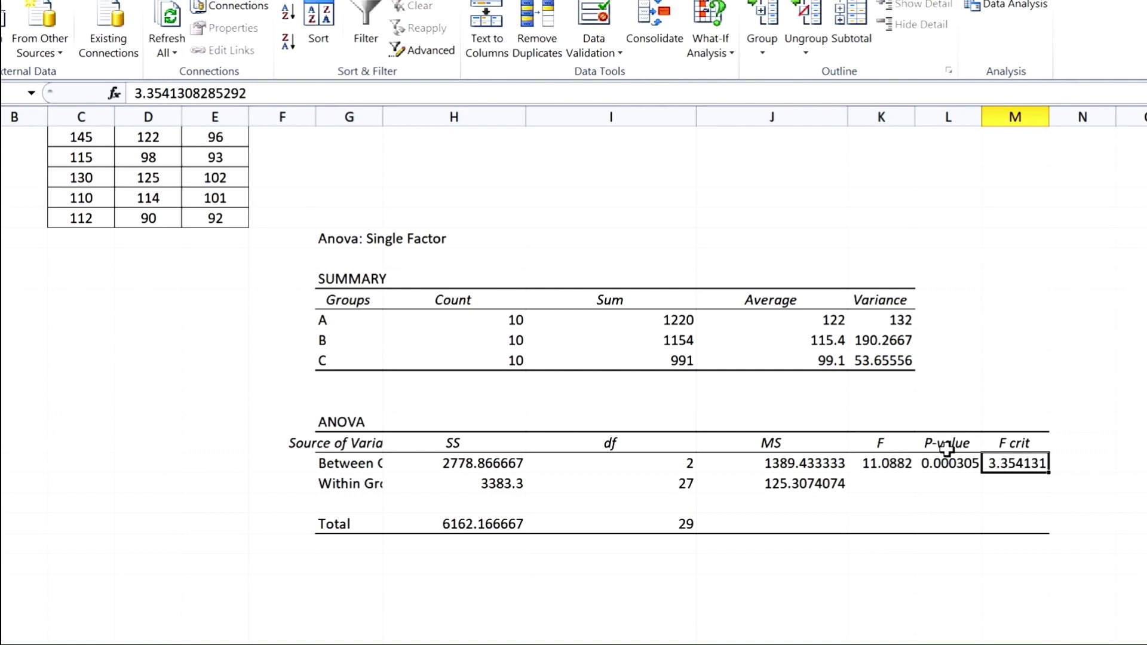
click(943, 464)
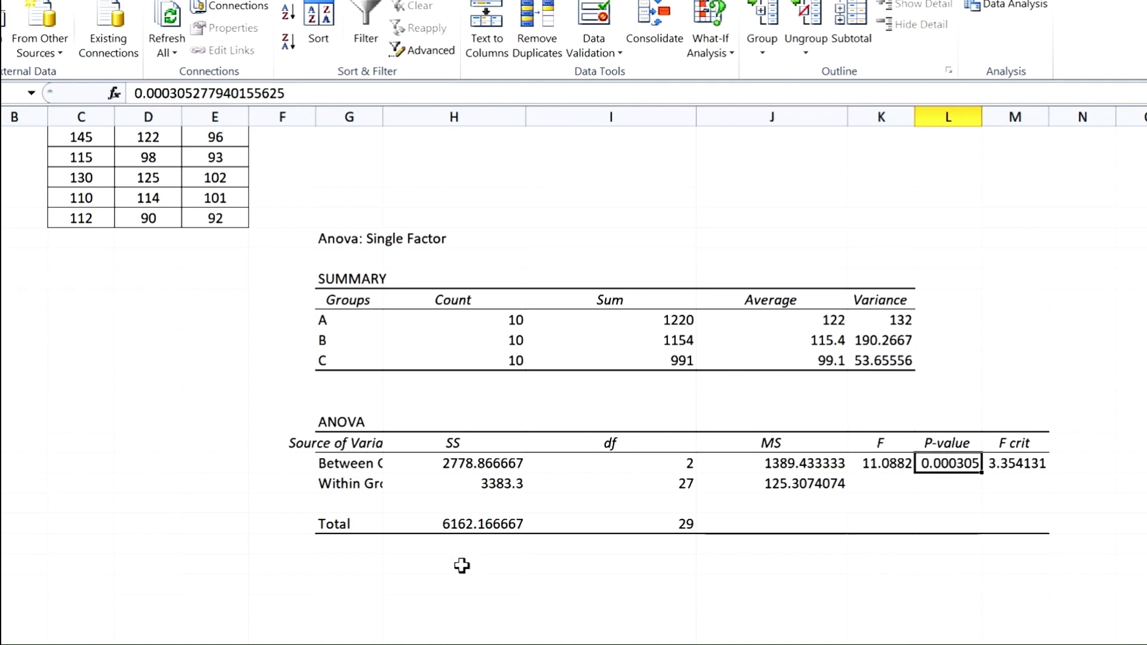
- Add the labels LSD and t value in two stacked cells of column H below the ANOVA output
scroll(425, 574, down, 1)
click(422, 545)
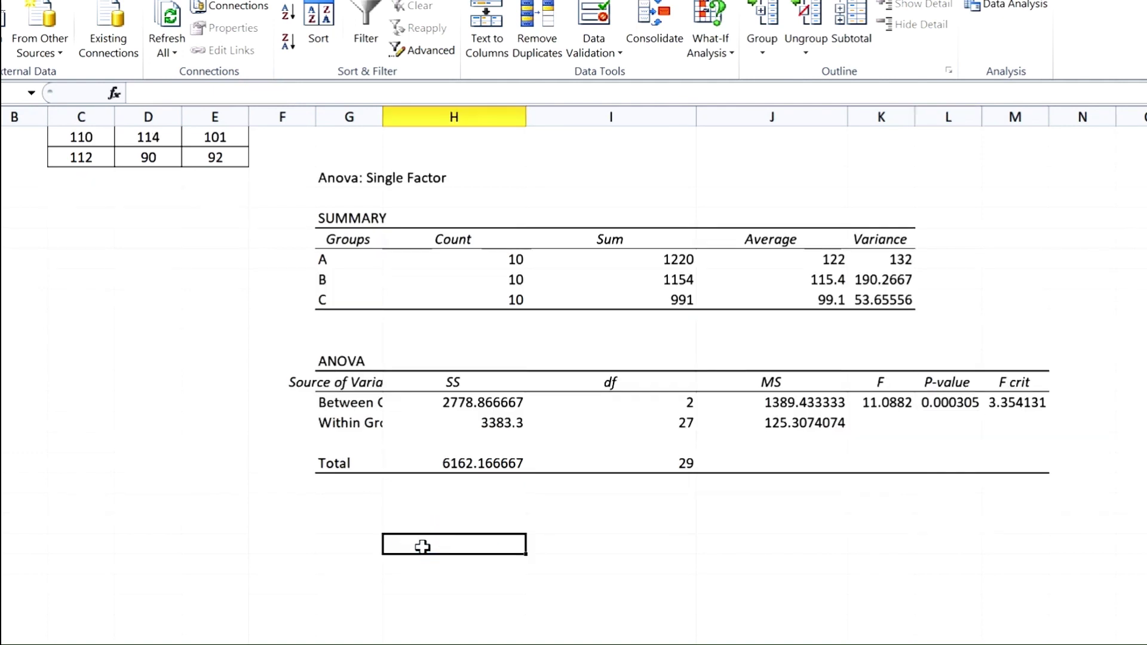
text(LSD)
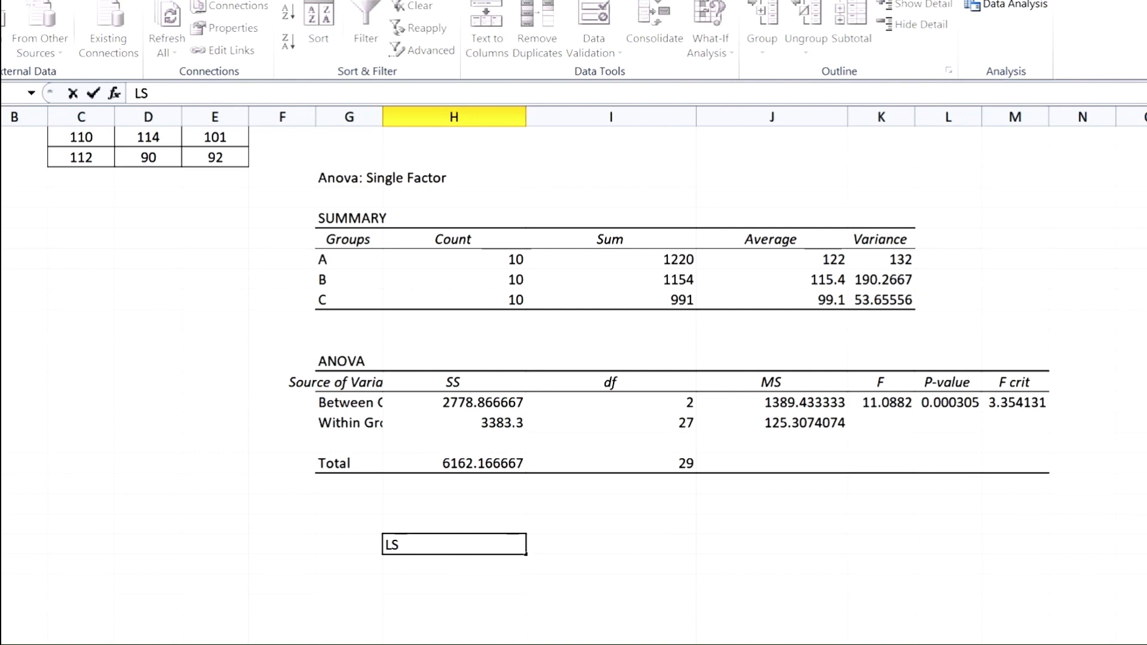
click(584, 544)
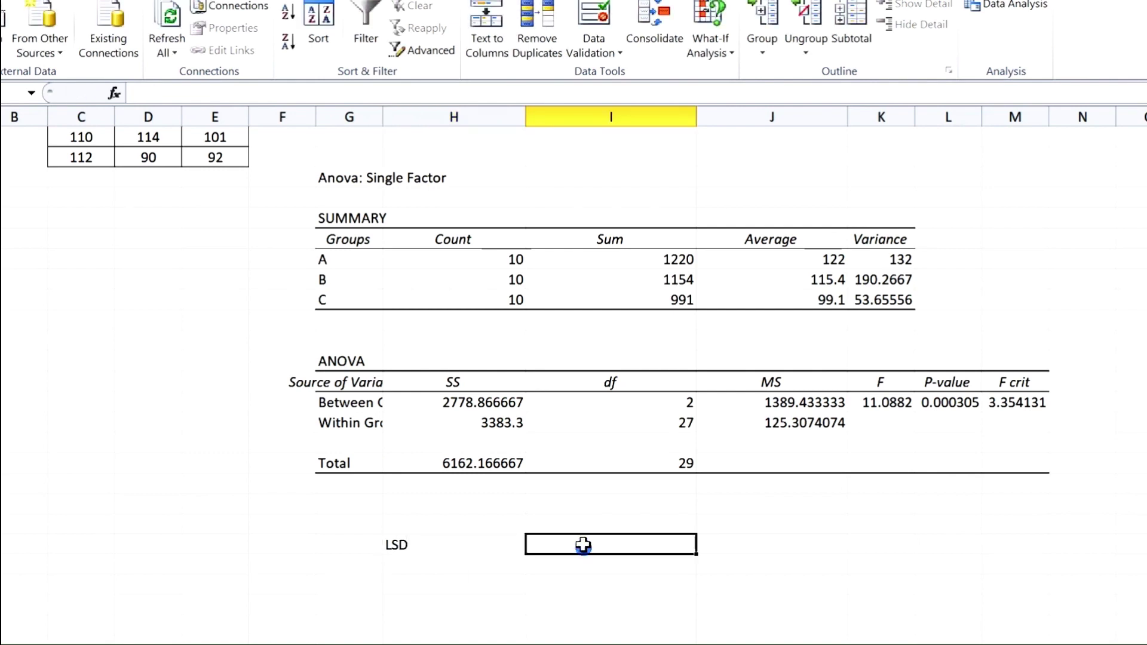
click(464, 571)
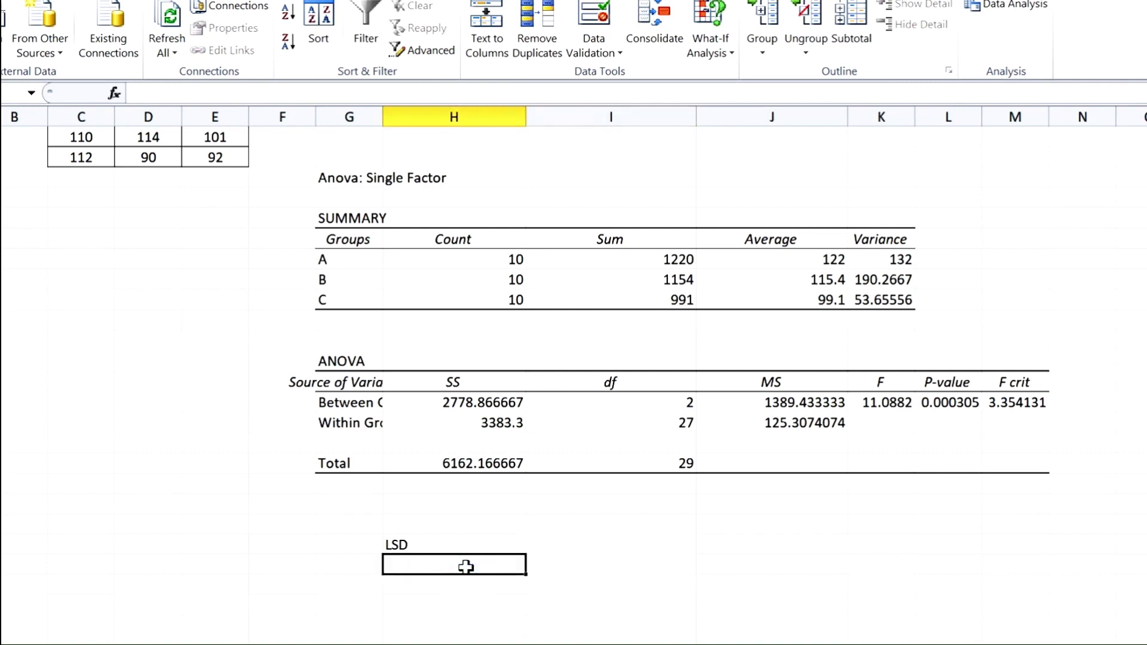
text(t value)
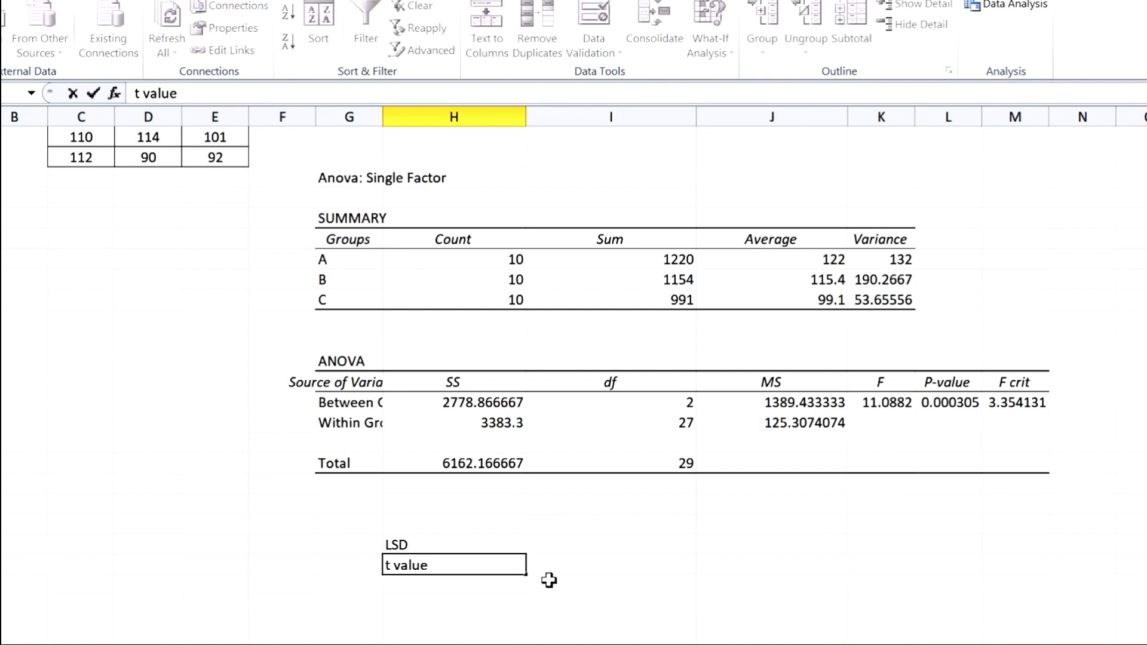
- Calculate the t value beside its label with TINV, using probability 0.05 and the within-groups df
click(584, 565)
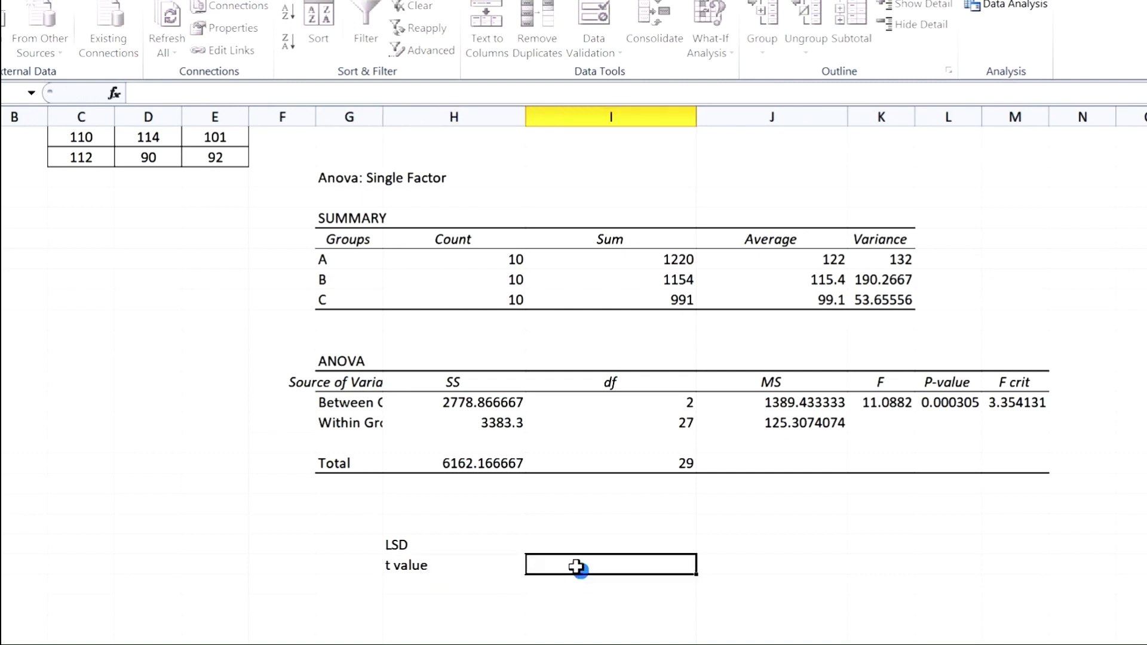
text(=tinv)
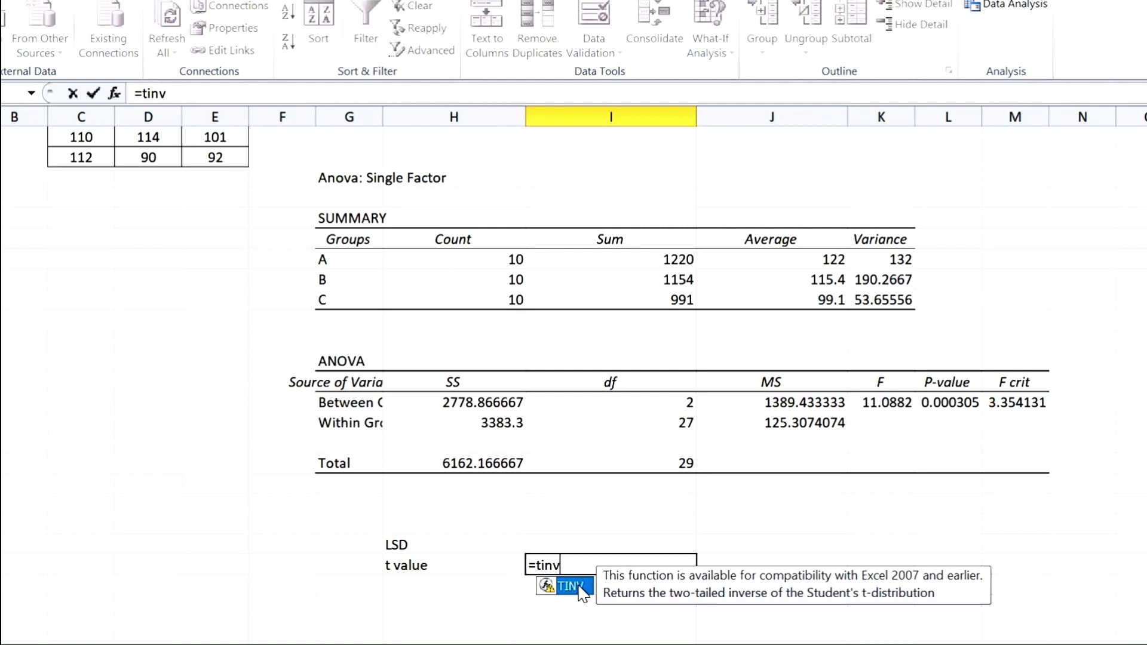
double_click(580, 587)
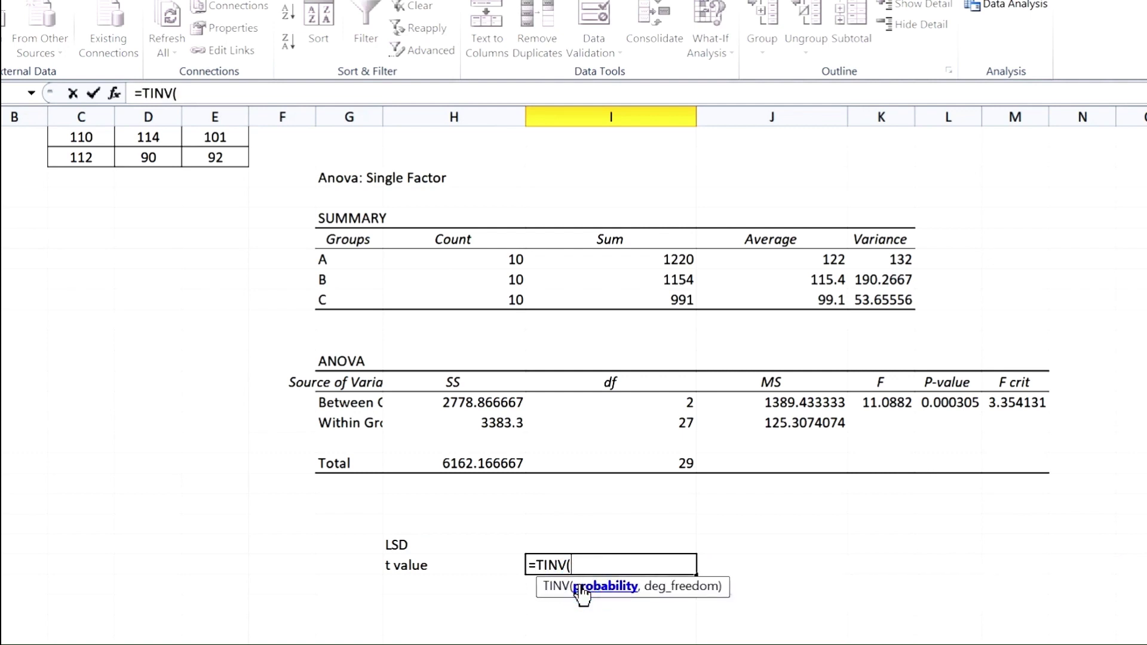
text(0.05,)
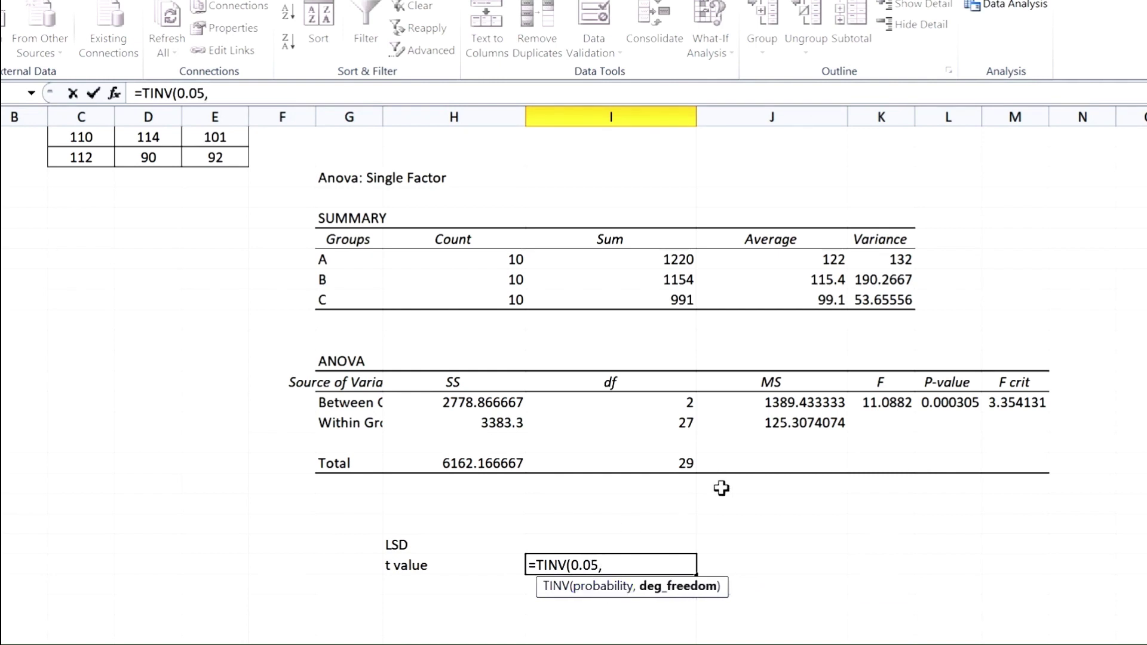
click(661, 422)
key(Return)
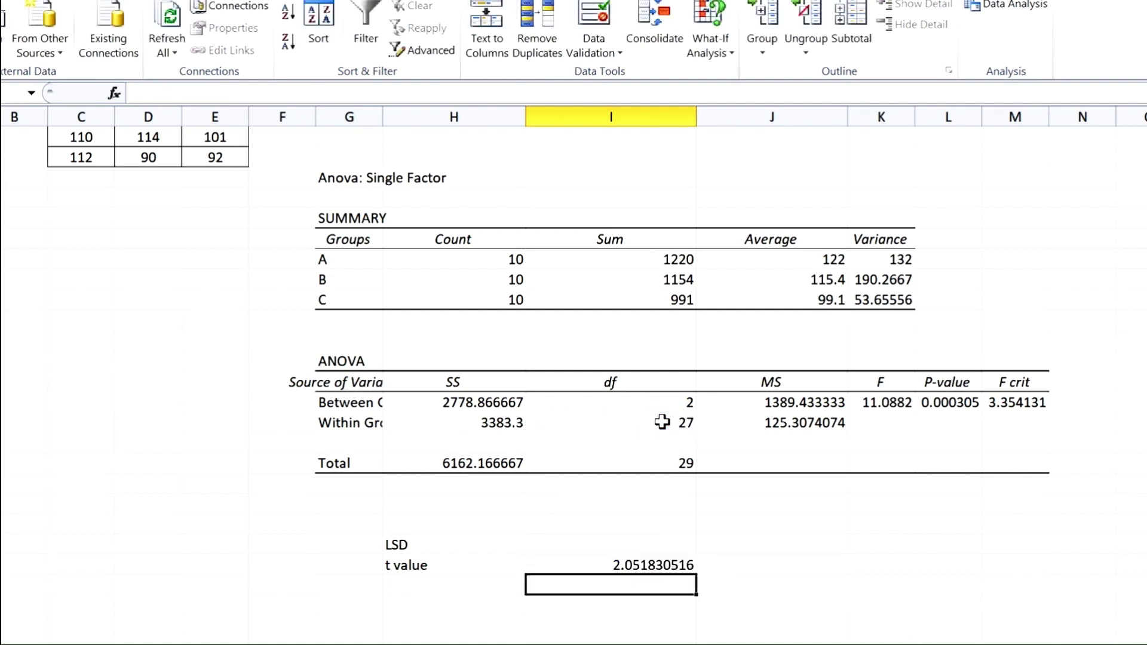
- Calculate the LSD beside its label as the t value times SQRT((2*J27)/10), using the within-groups MS
click(621, 545)
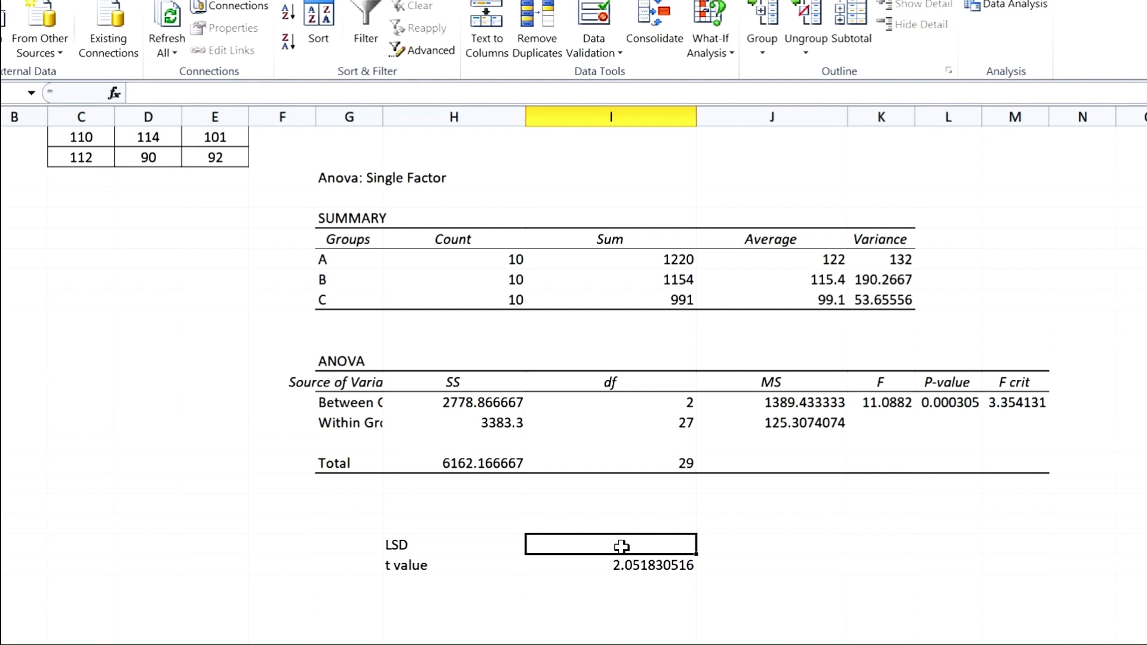
text(=)
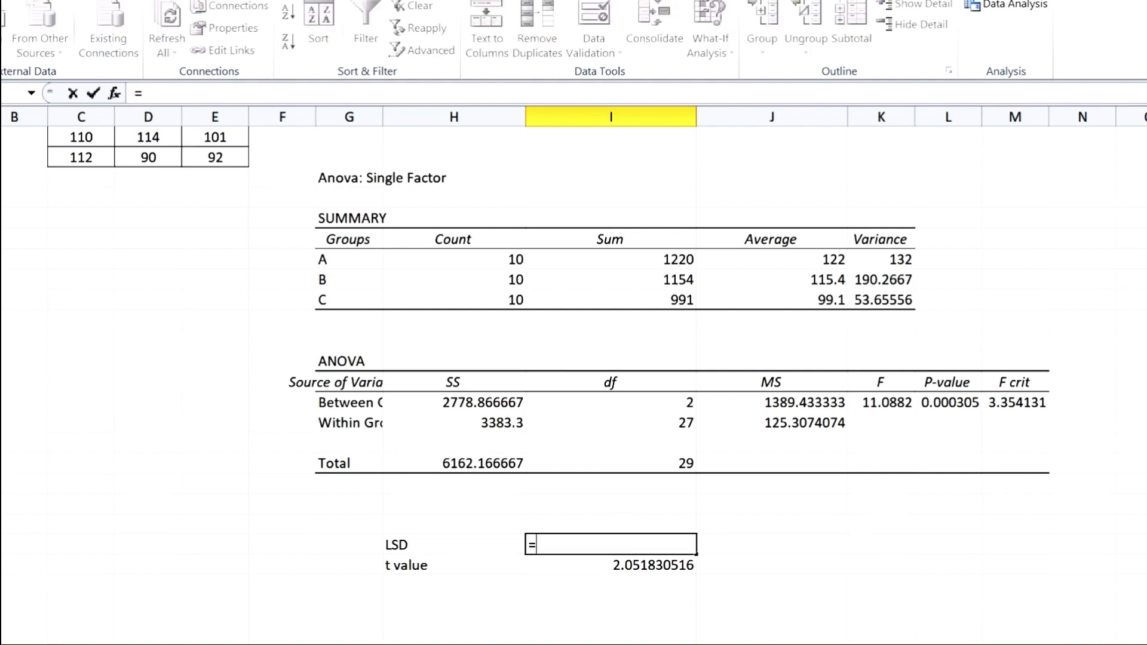
click(632, 565)
text(*)
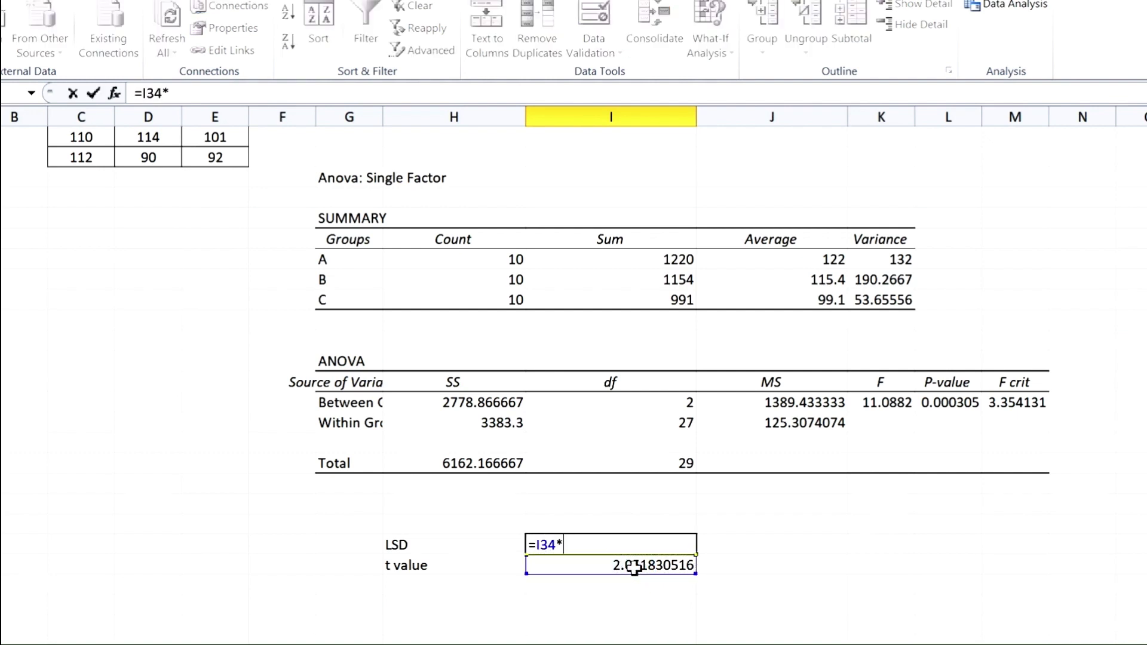
text(sqr)
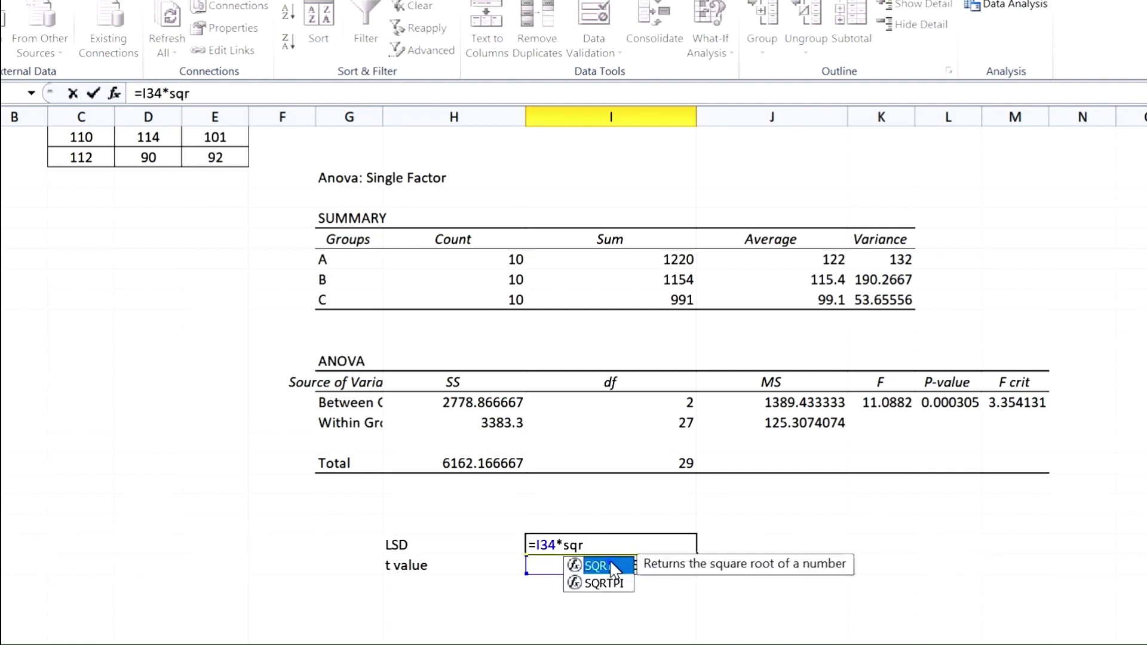
double_click(612, 567)
text((()
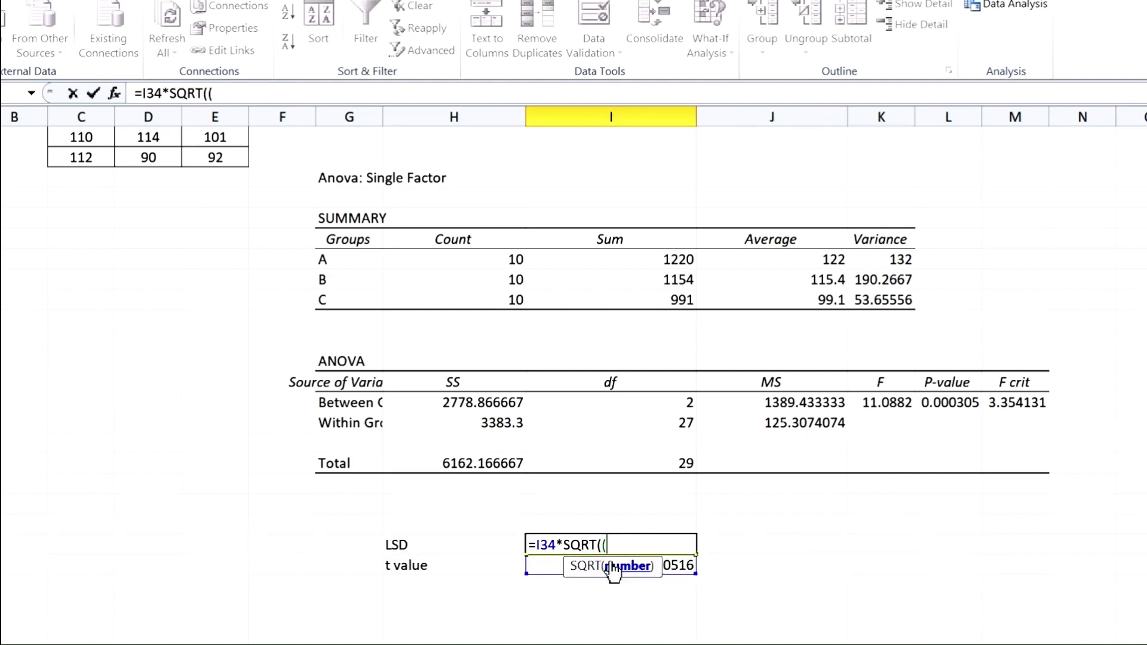
text(2*)
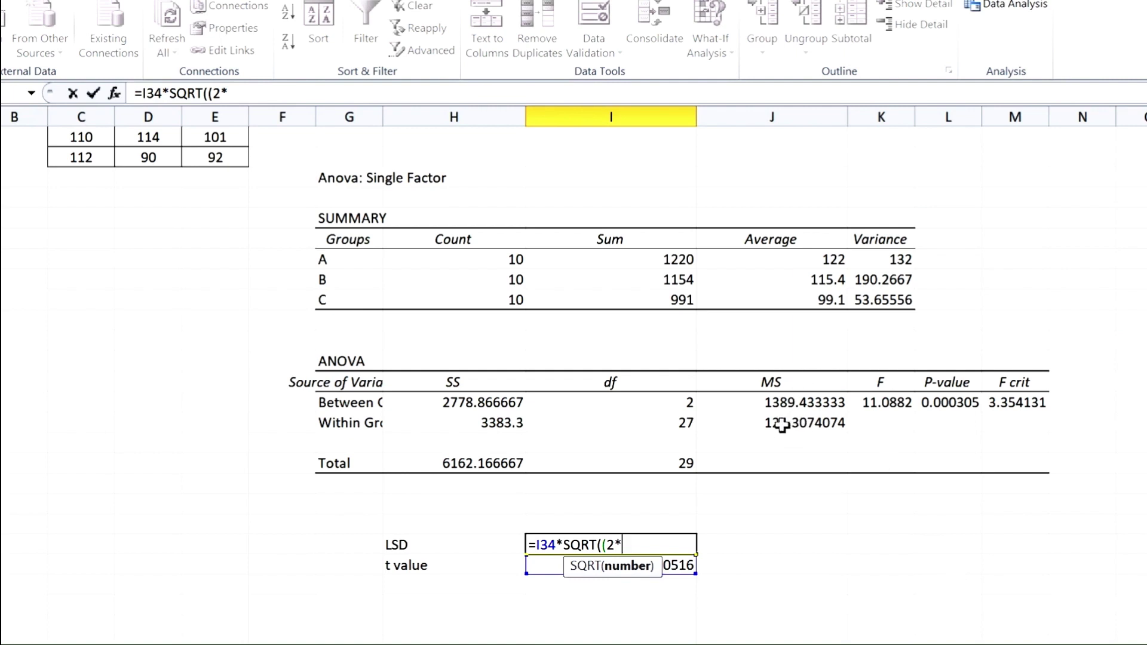
click(809, 424)
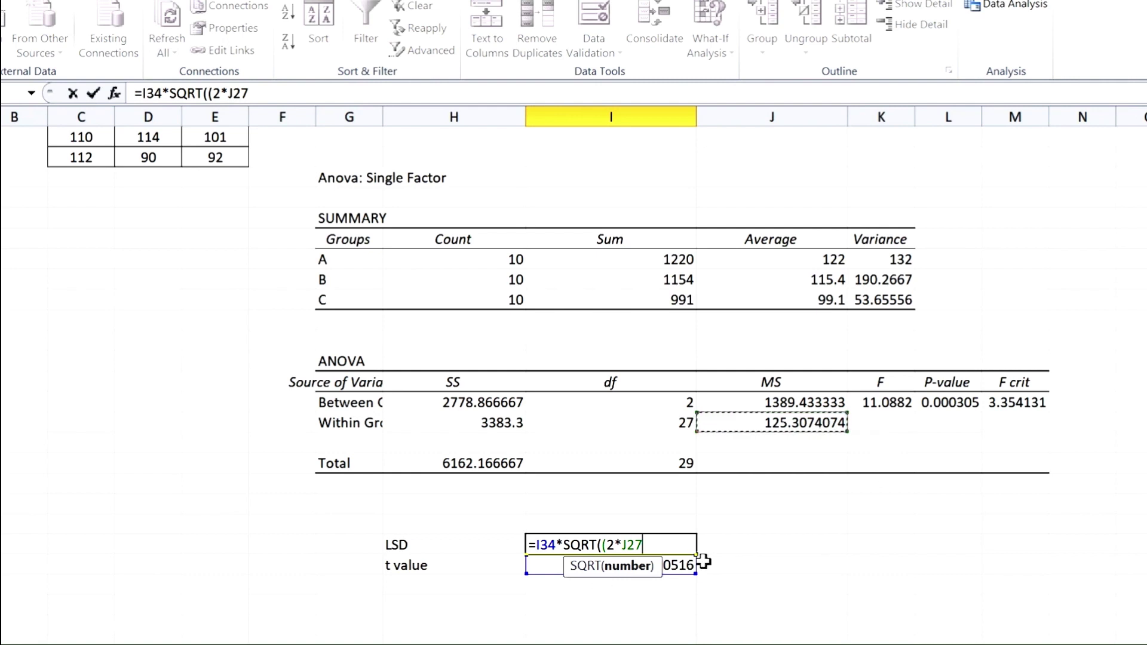
text()/10)
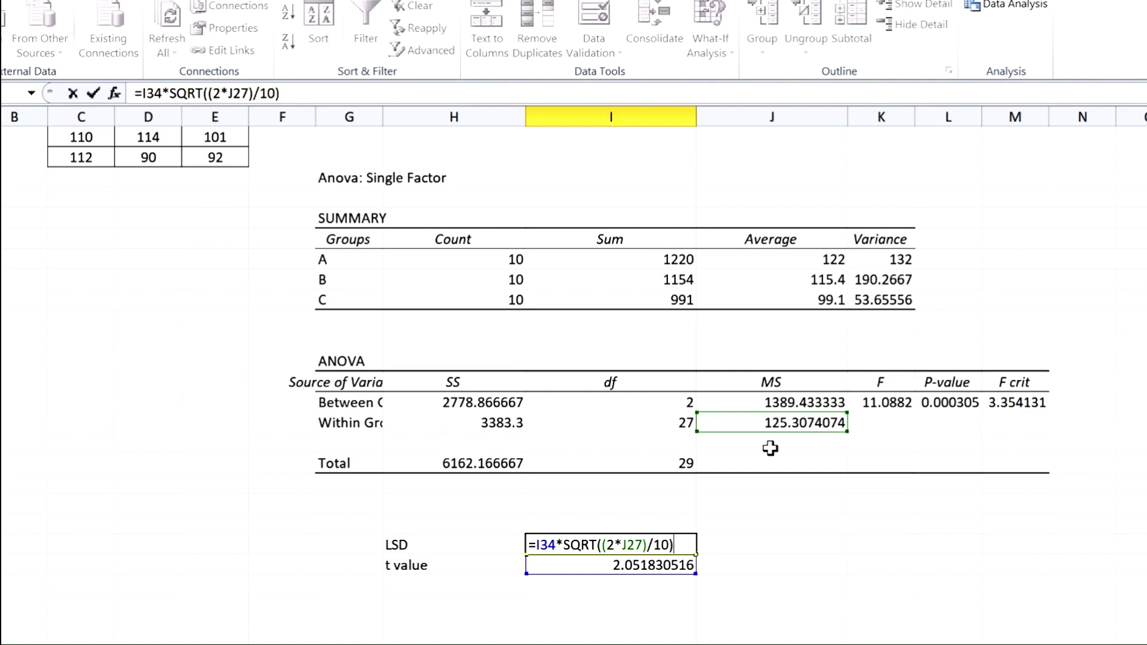
key(Return)
- Highlight the calculated LSD value cell with a yellow fill
click(670, 546)
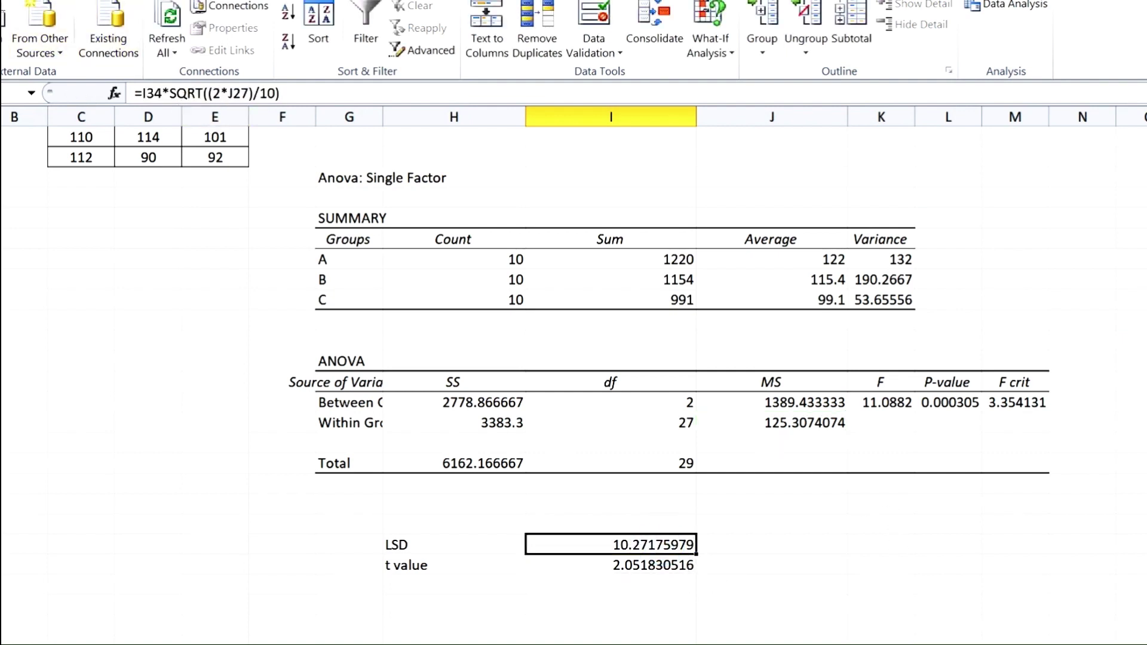
click(27, 1)
click(161, 42)
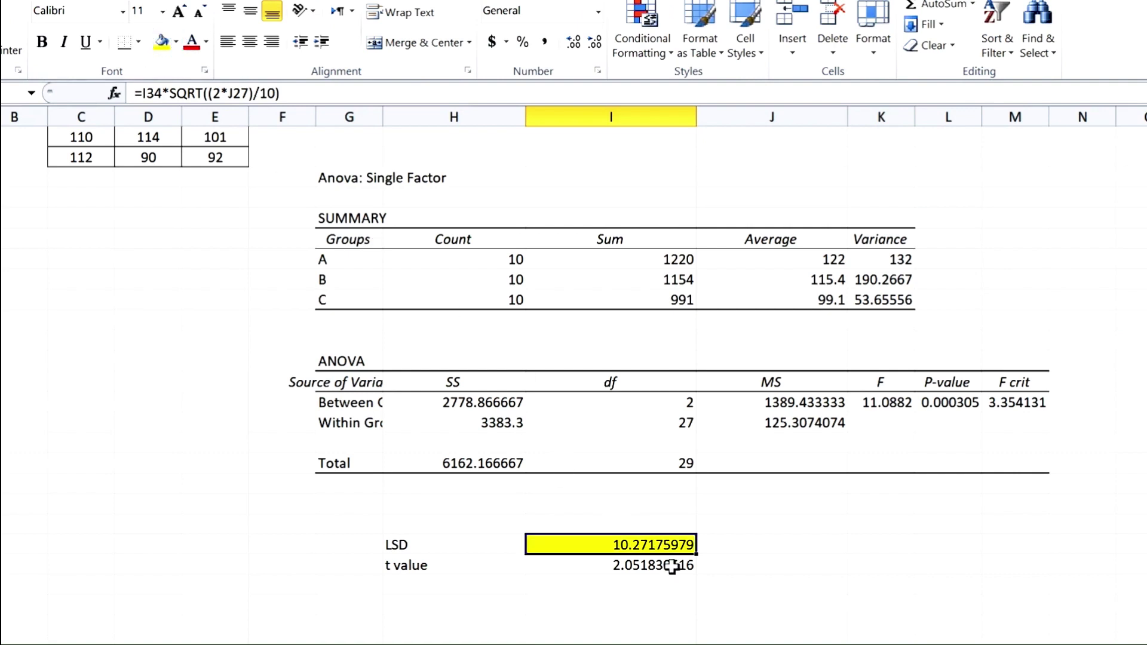
- Highlight the averages of groups A, B and C in the SUMMARY table with a yellow fill
click(832, 258)
click(831, 280)
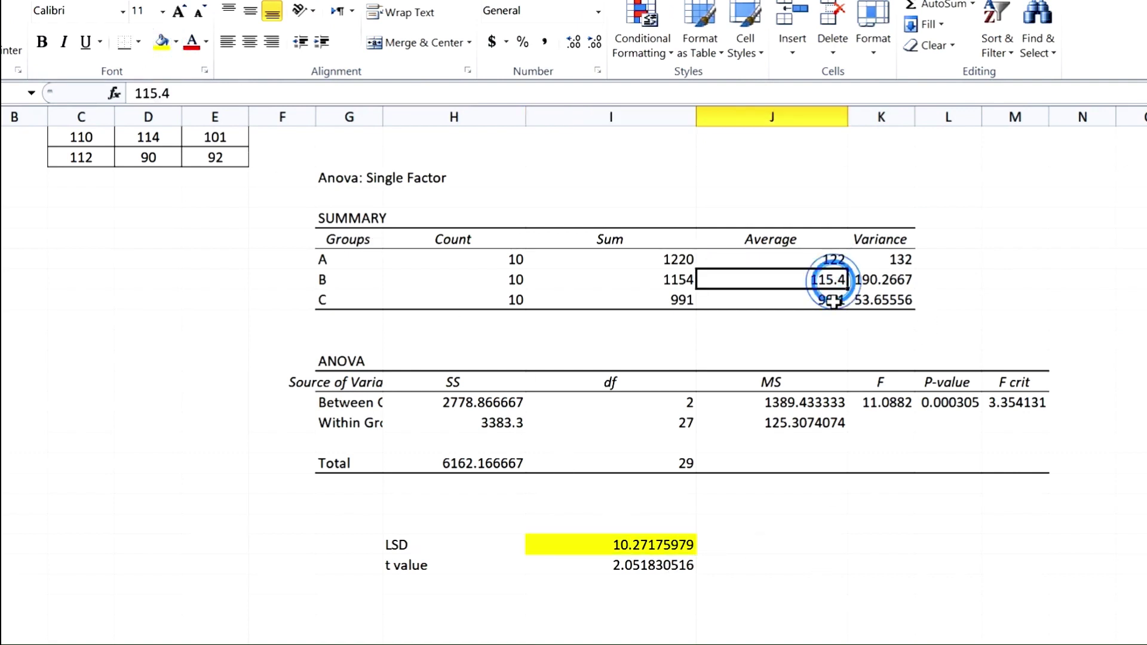
click(833, 300)
click(830, 279)
click(828, 259)
click(830, 279)
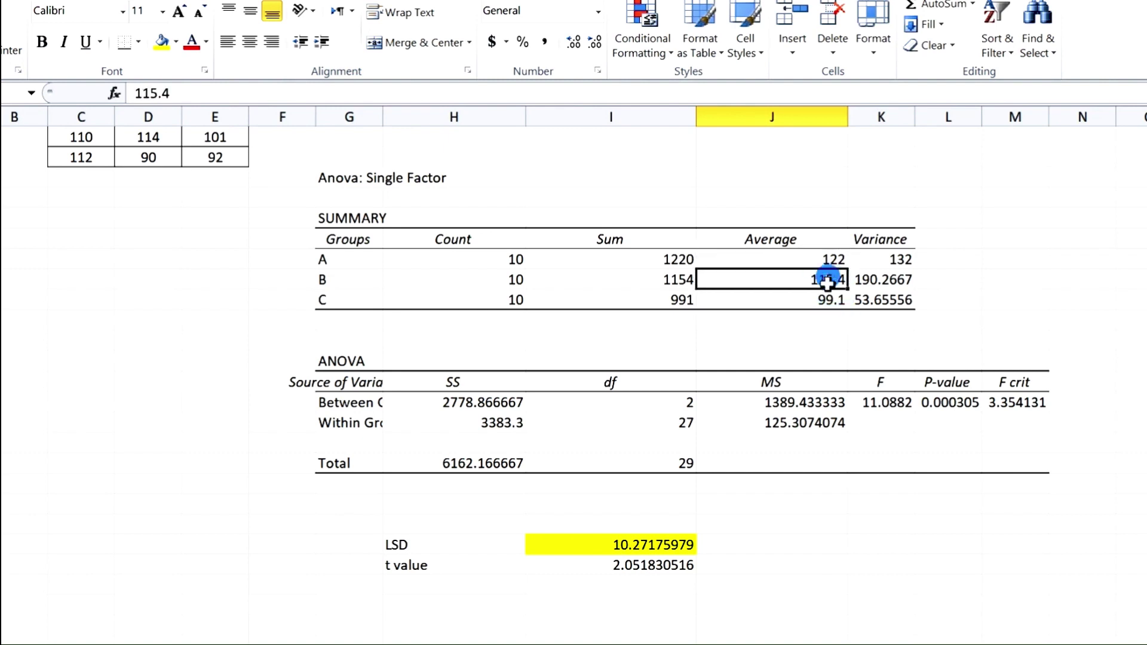
click(827, 296)
drag(830, 258, 830, 297)
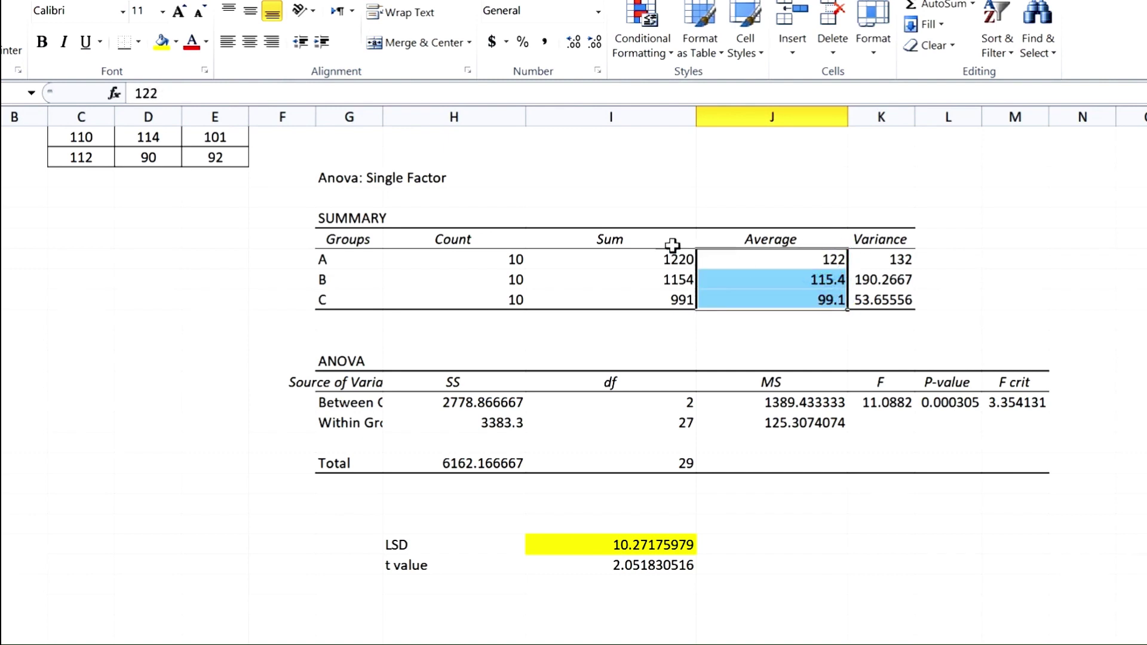
click(161, 41)
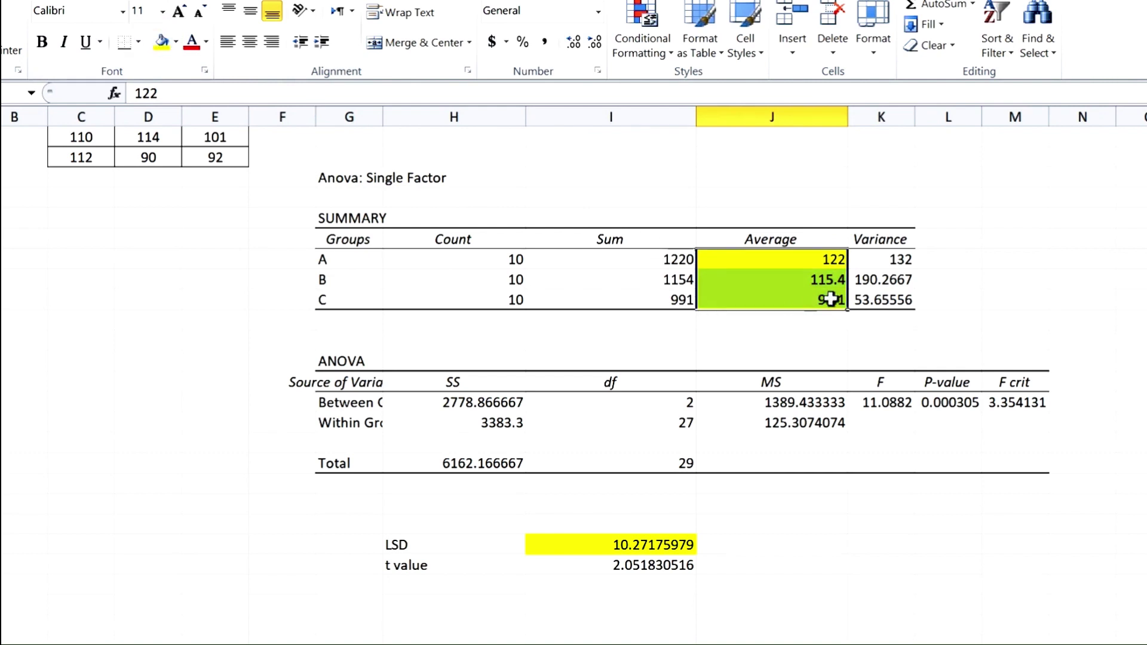
click(950, 563)
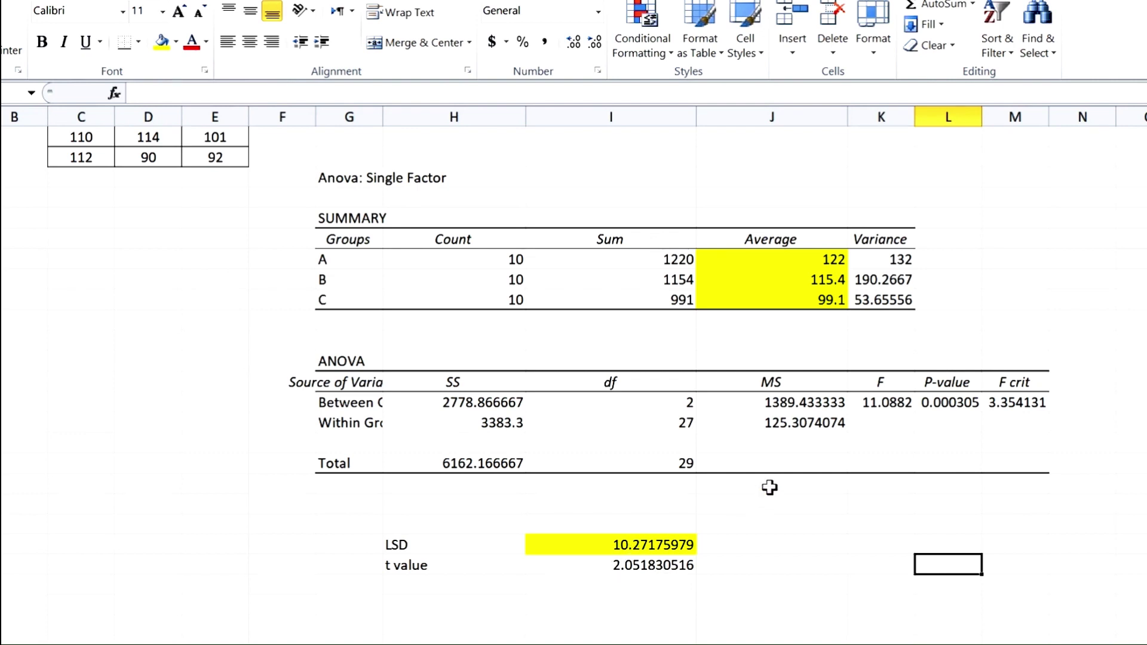
- Calculate the difference between the A and B averages (J19-J20) in column M on the group A row
click(826, 259)
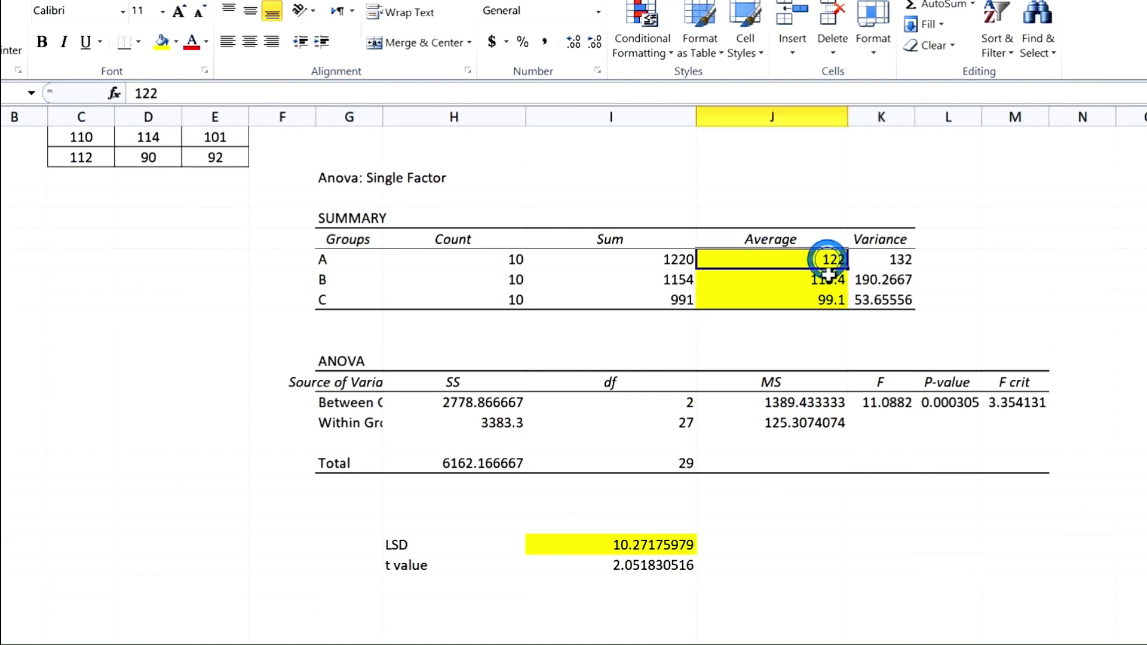
click(826, 280)
click(826, 300)
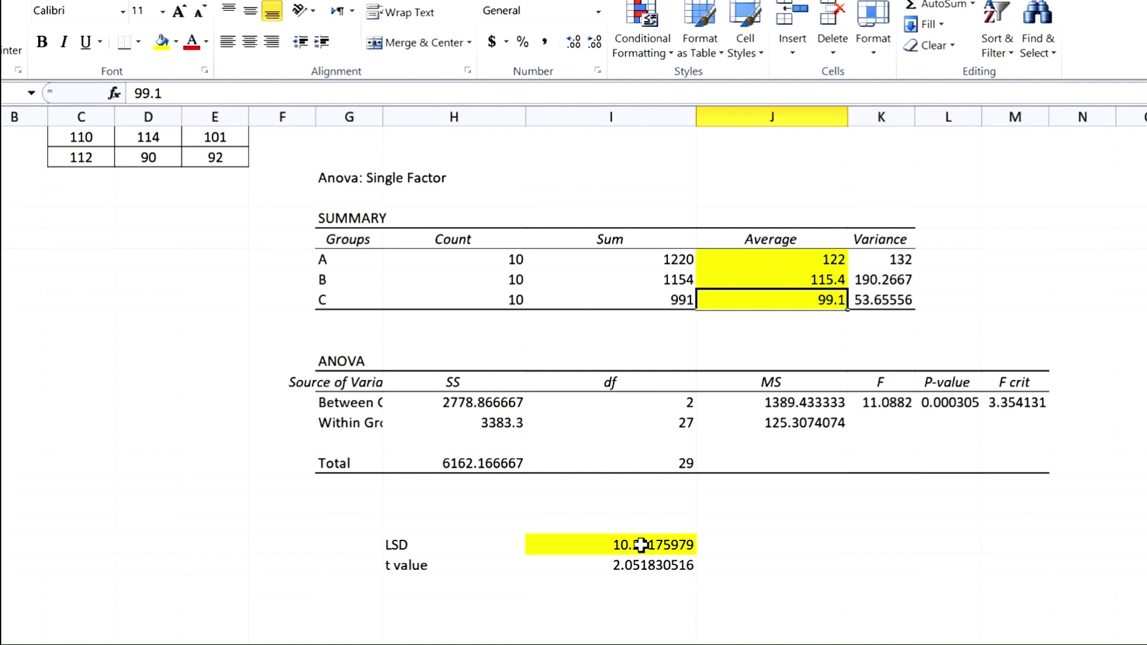
click(888, 521)
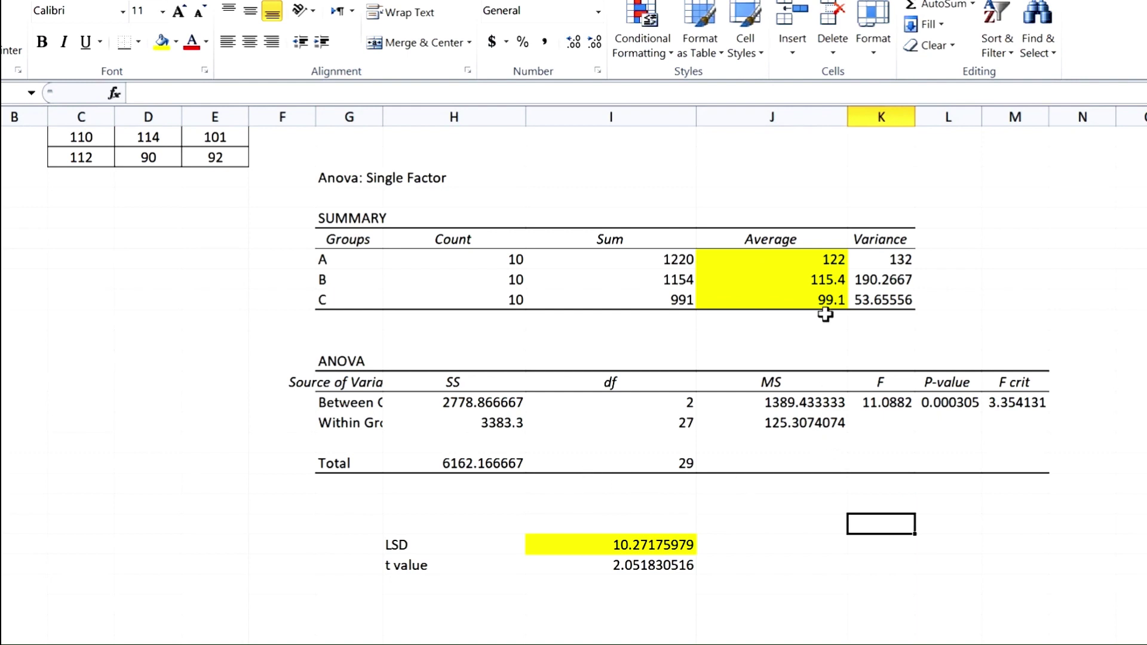
click(834, 262)
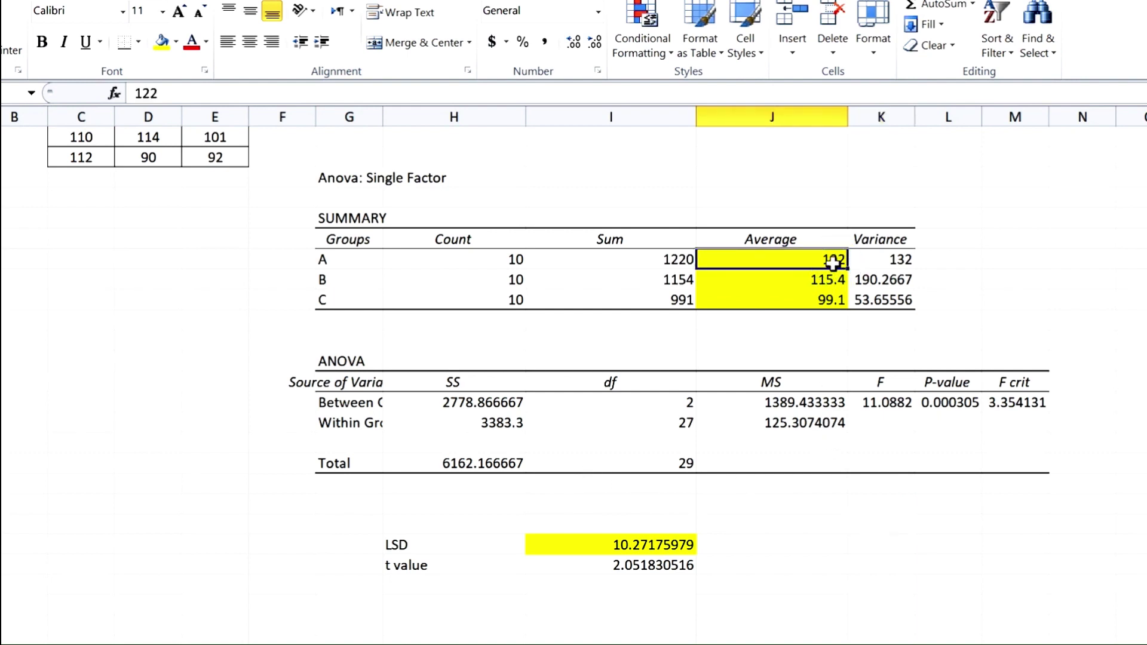
click(1010, 262)
text(=)
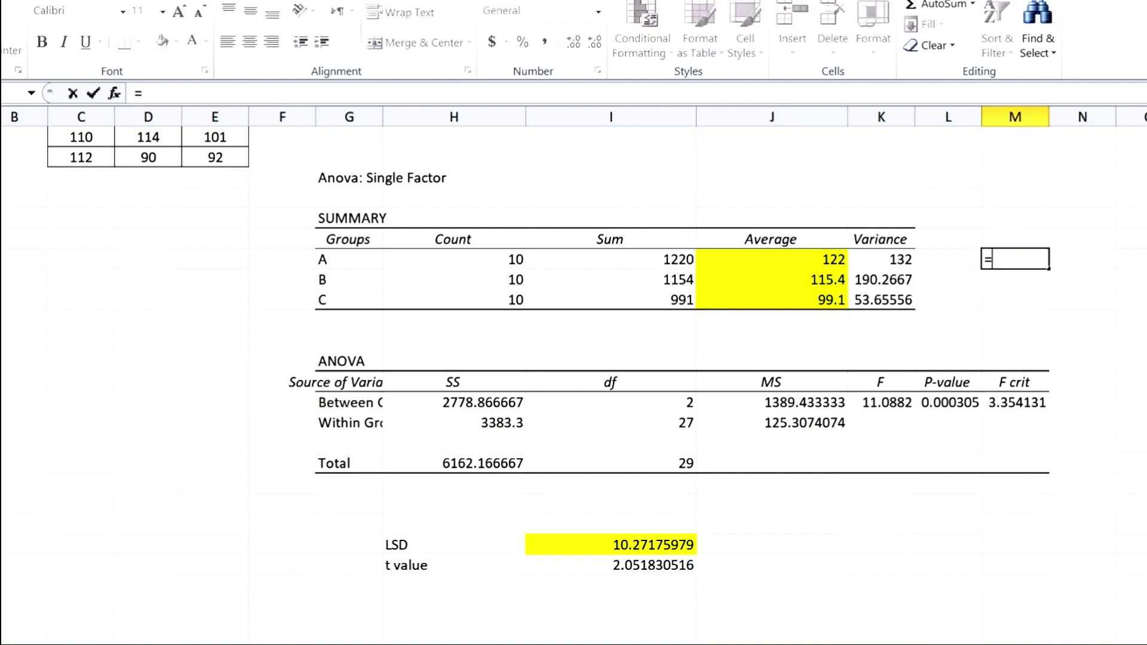
click(829, 258)
text(-)
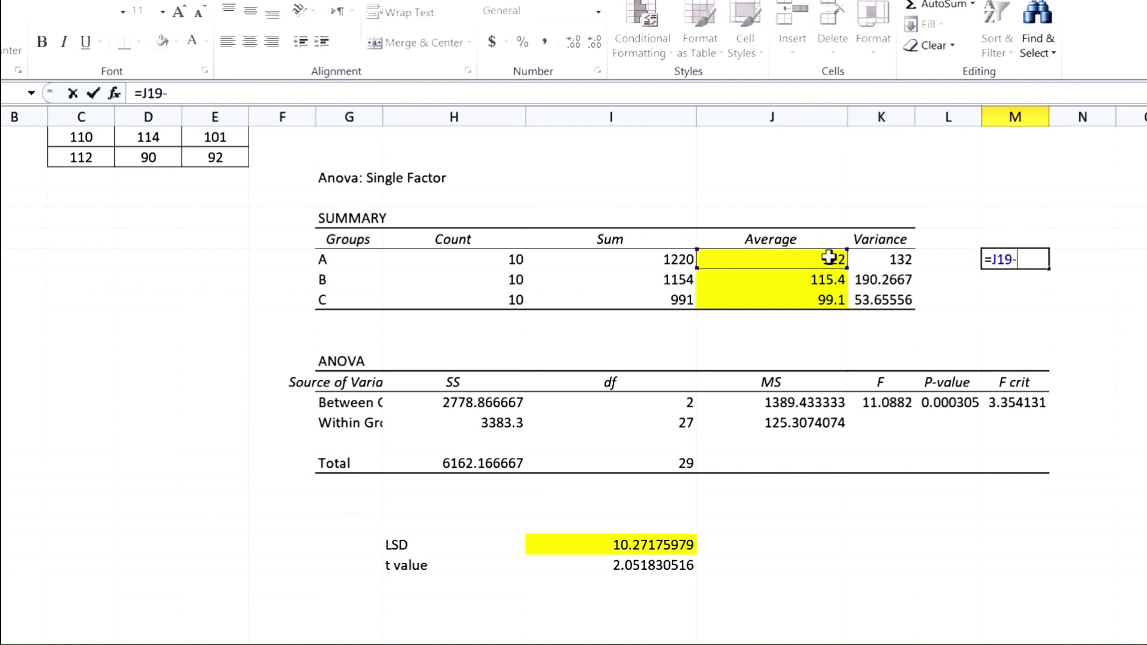
click(830, 279)
key(Return)
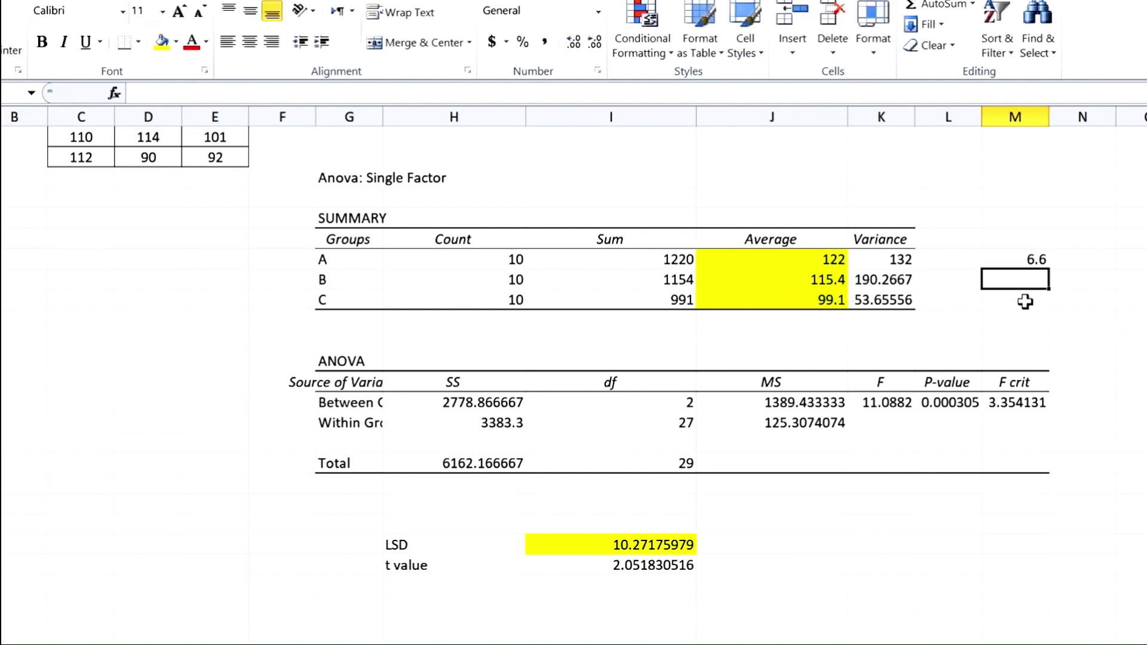
- Calculate the difference between the A and C averages (J19-J21) in column M on the group B row and fill it yellow
text(=)
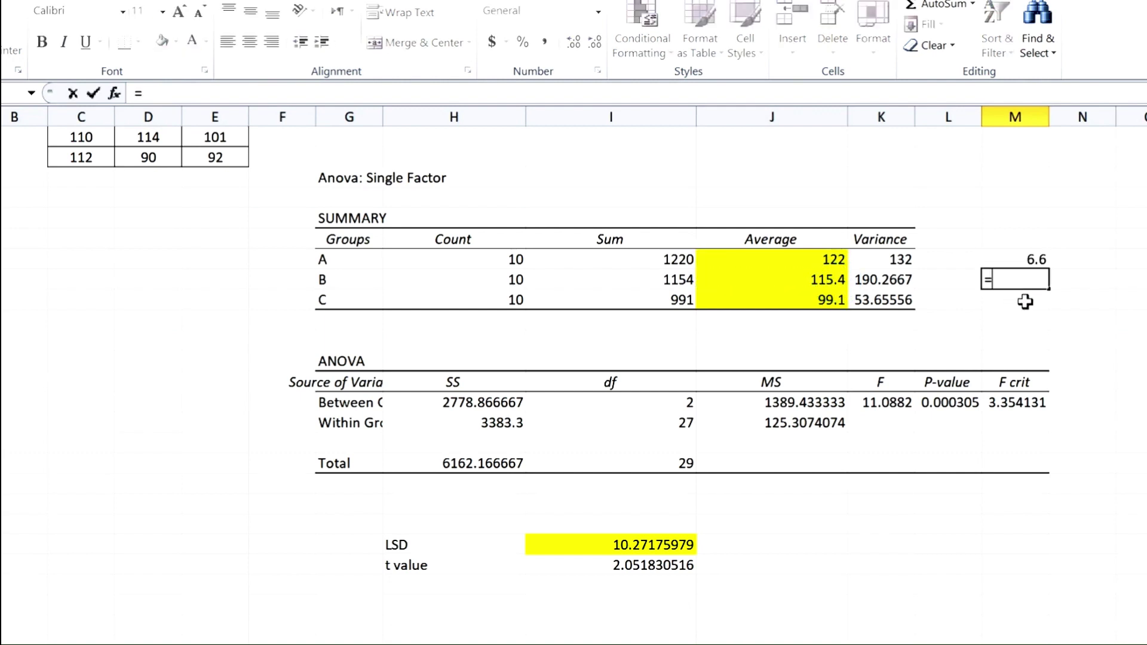
click(834, 258)
text(-)
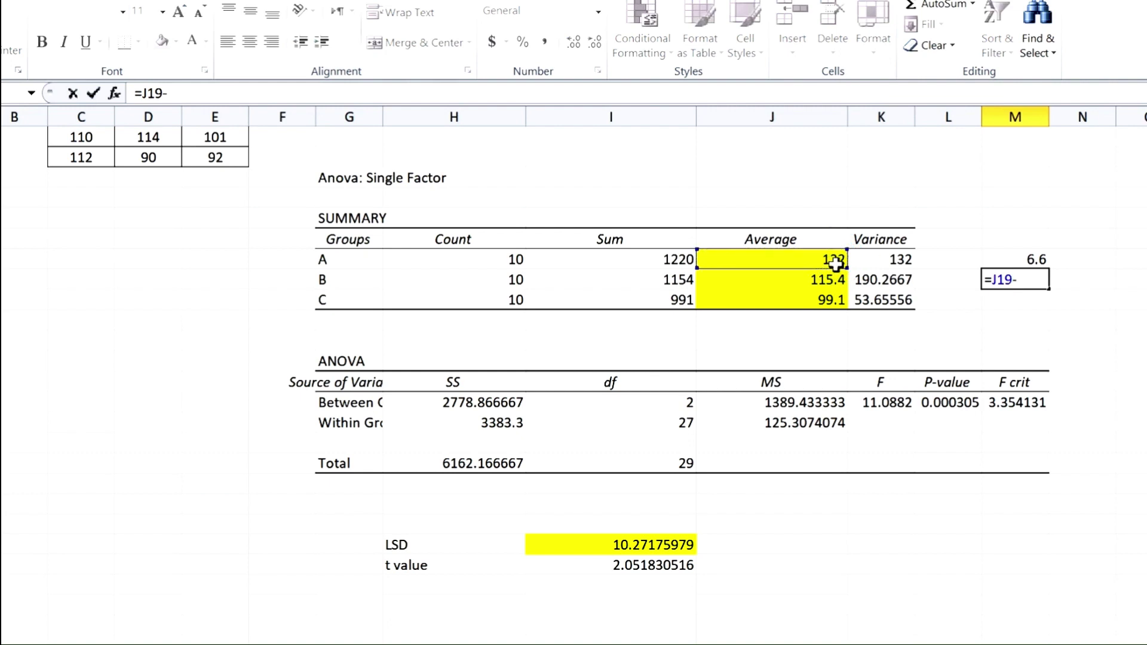
click(835, 302)
key(Return)
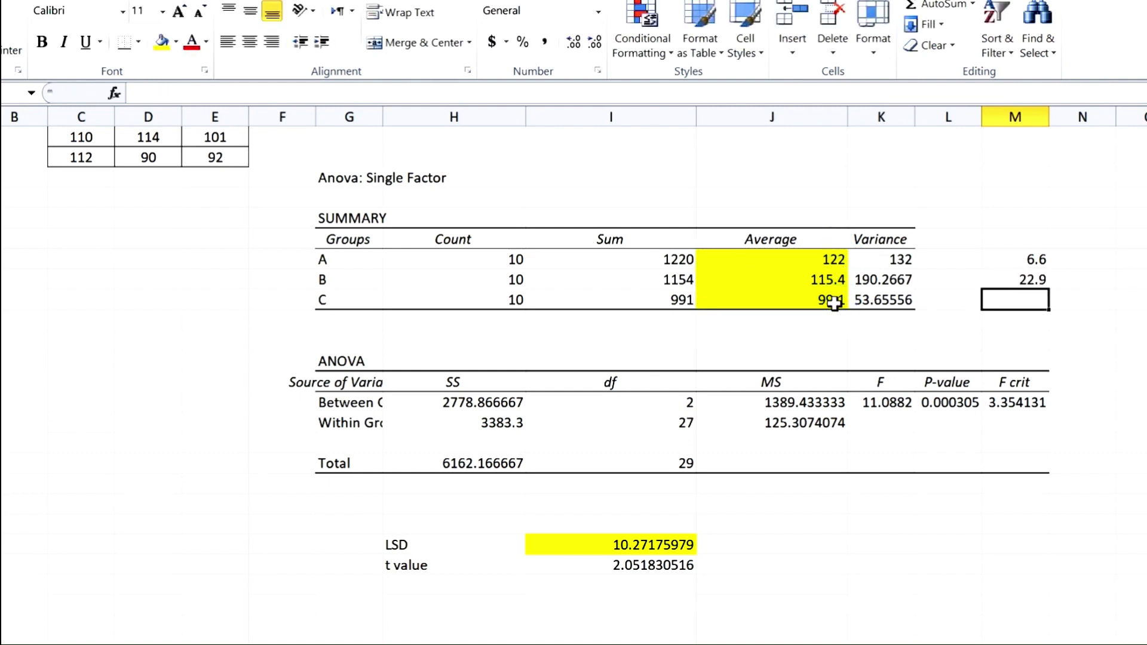
click(1036, 279)
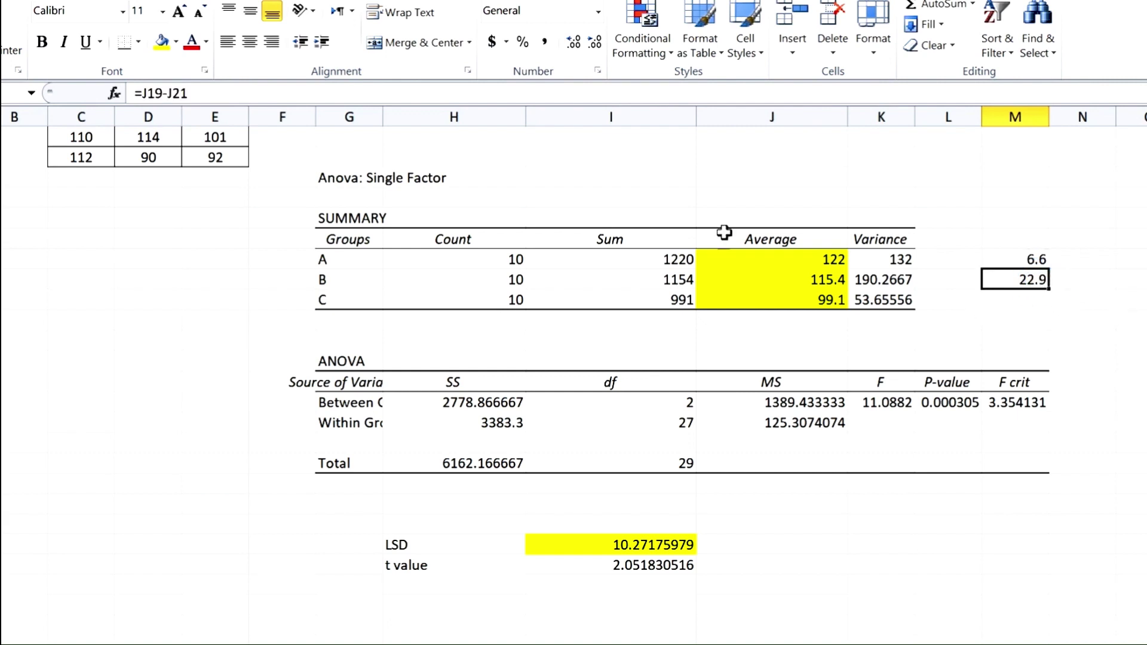
click(160, 41)
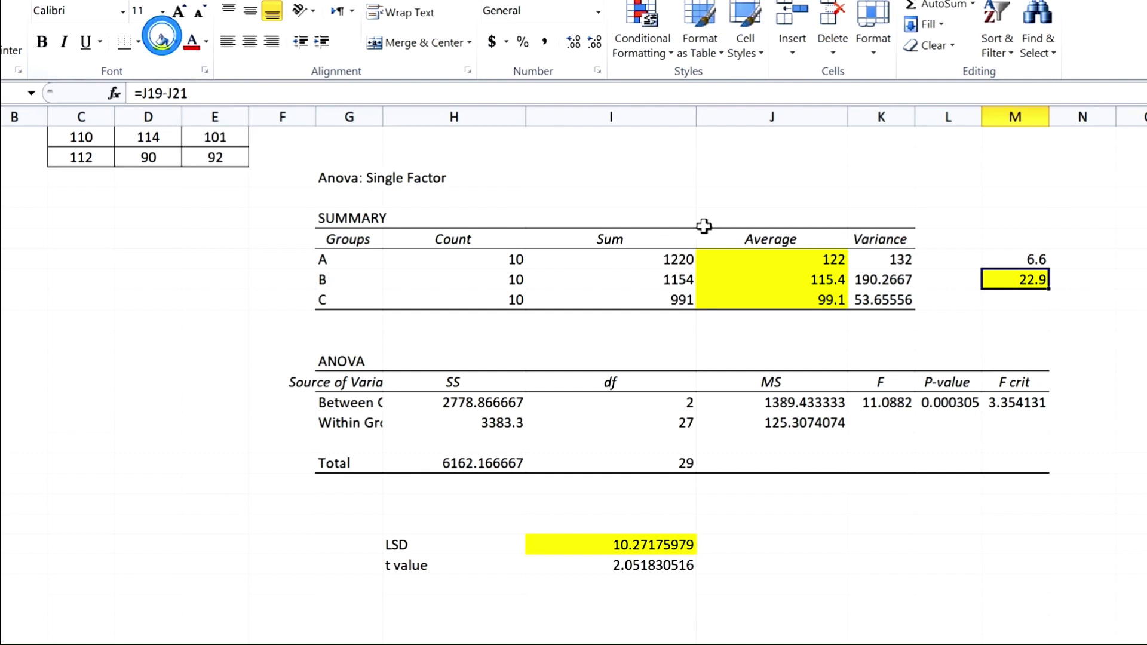
click(833, 257)
click(829, 300)
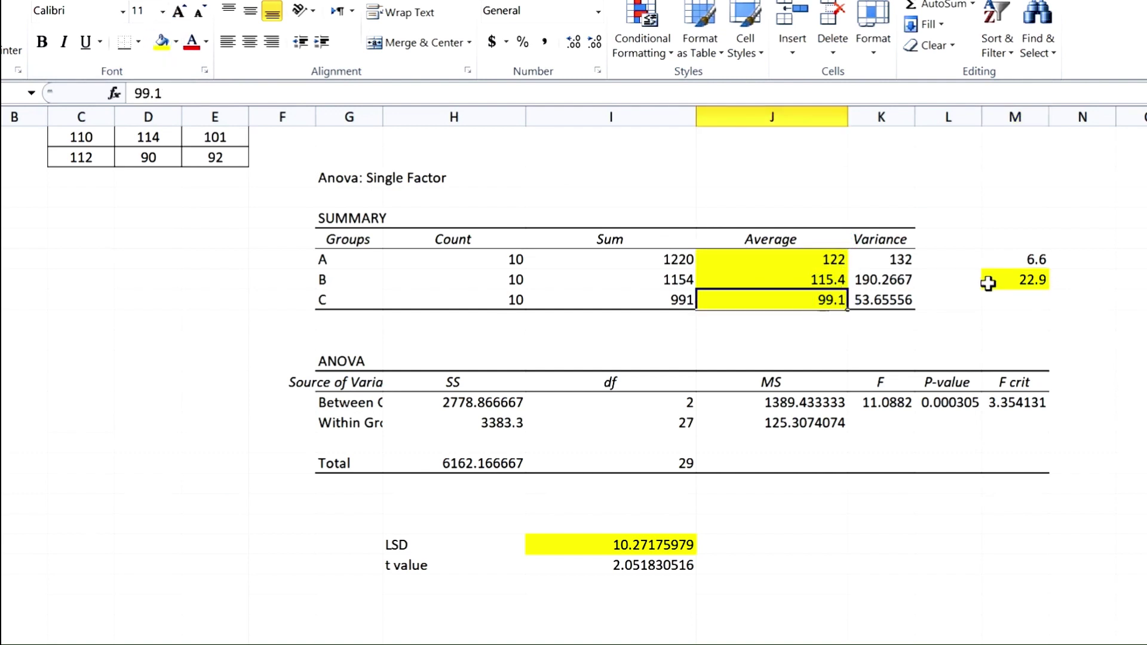
- Calculate the difference between the B and C averages (J20-J21) in column M on the group C row and fill it yellow
click(1046, 302)
text(=)
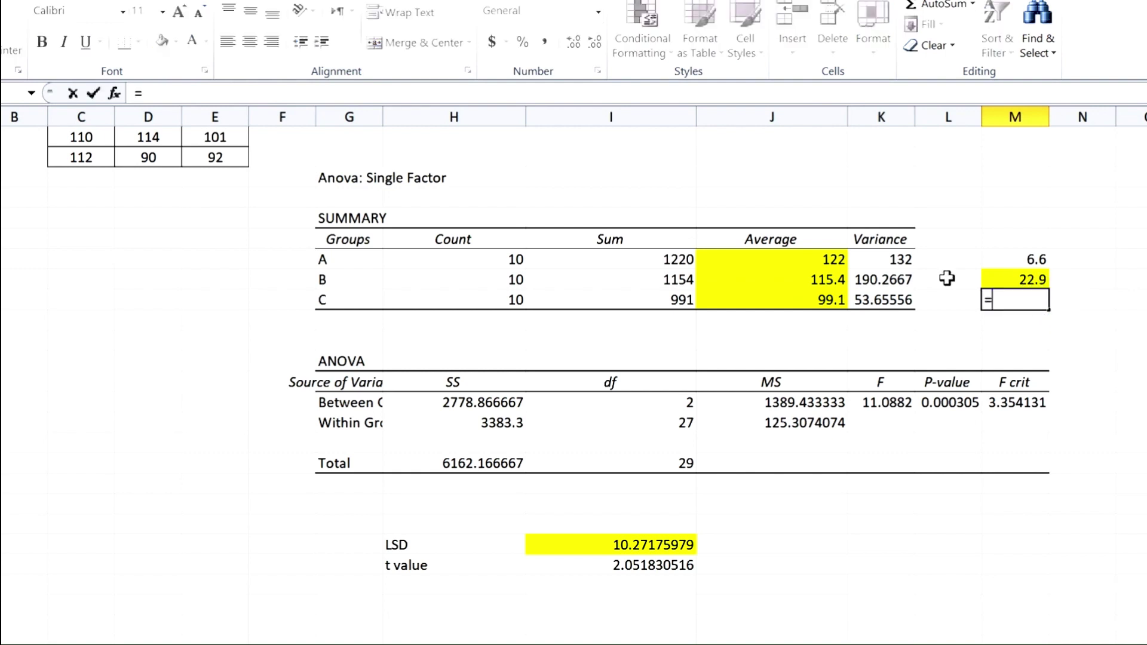
click(830, 280)
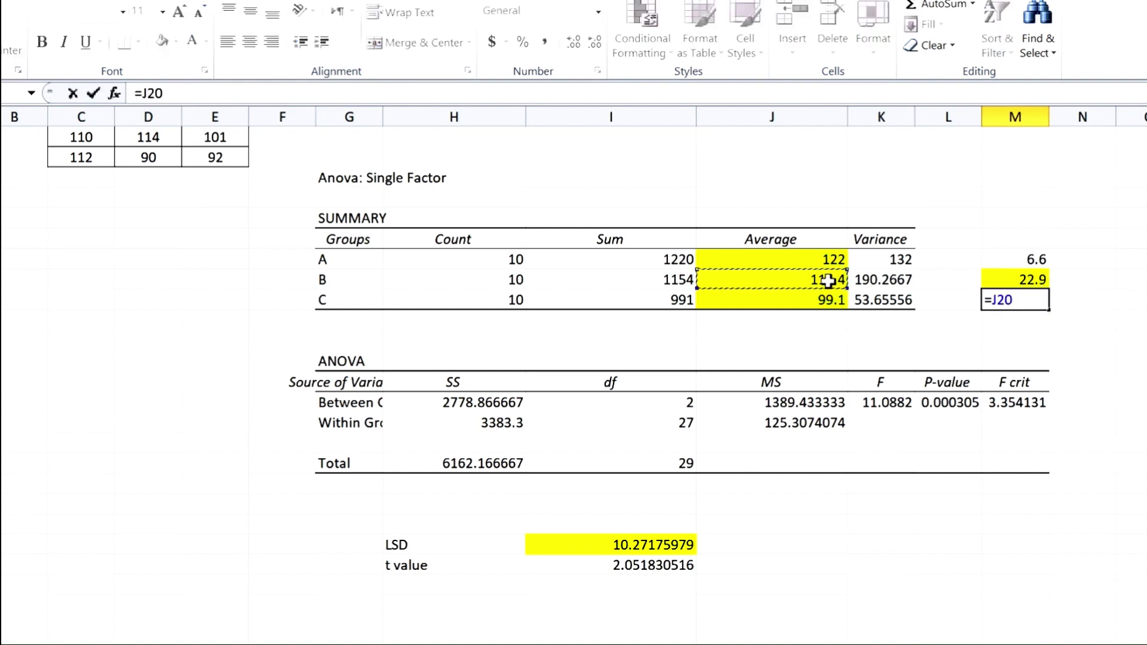
text(-)
click(826, 302)
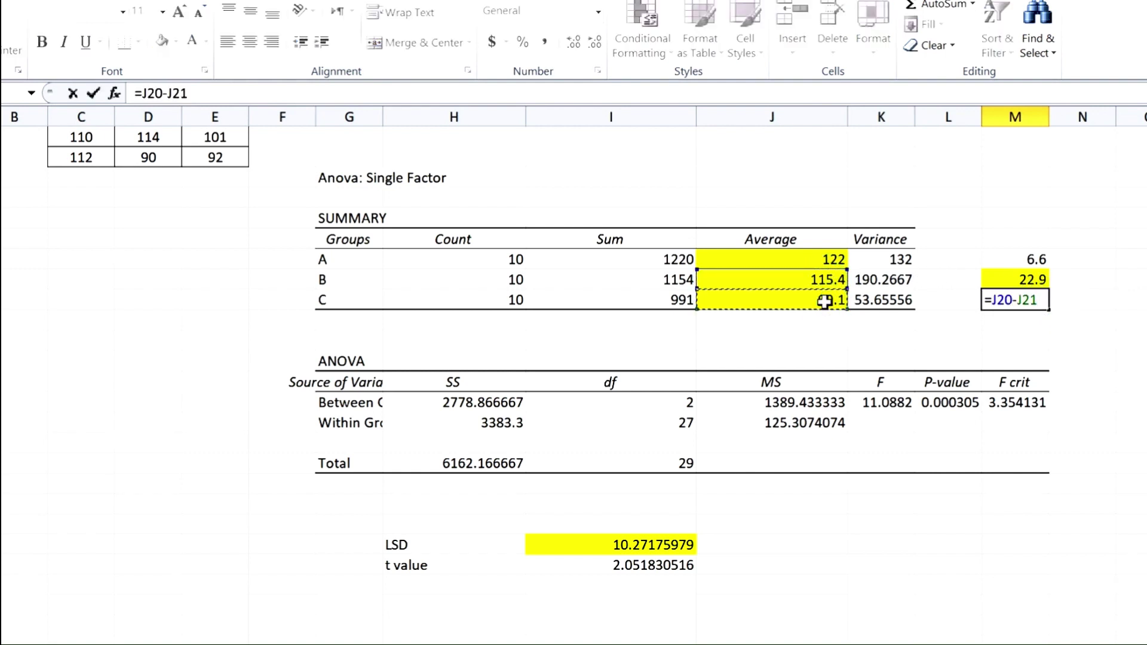
key(Return)
click(1014, 299)
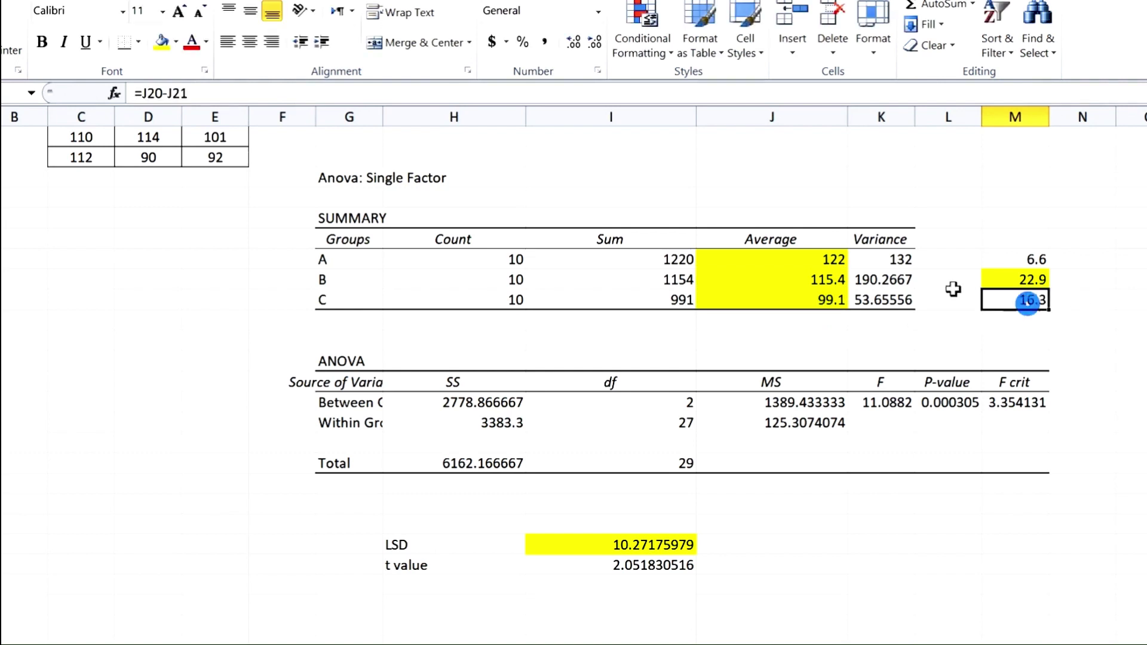
click(163, 43)
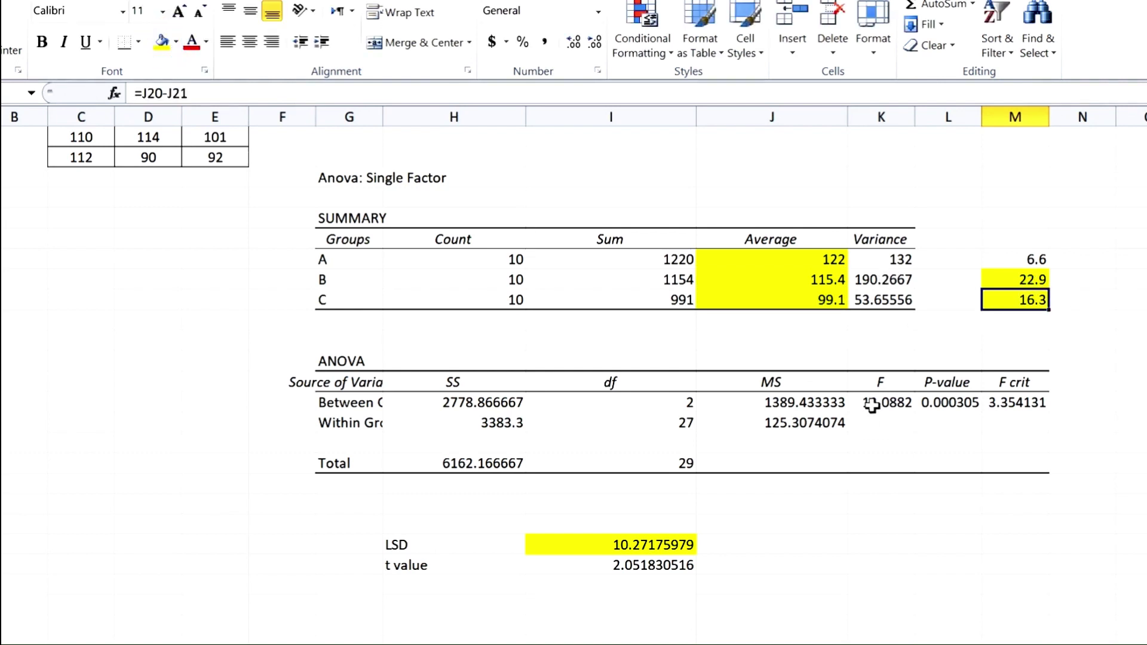
click(826, 302)
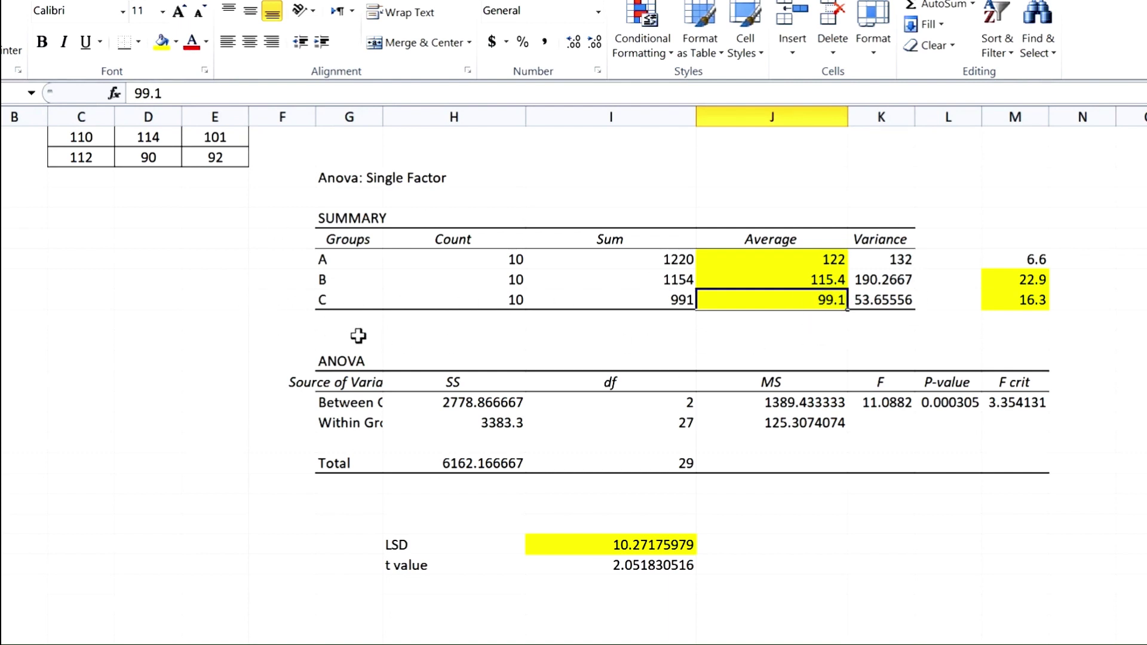
scroll(359, 339, up, 3)
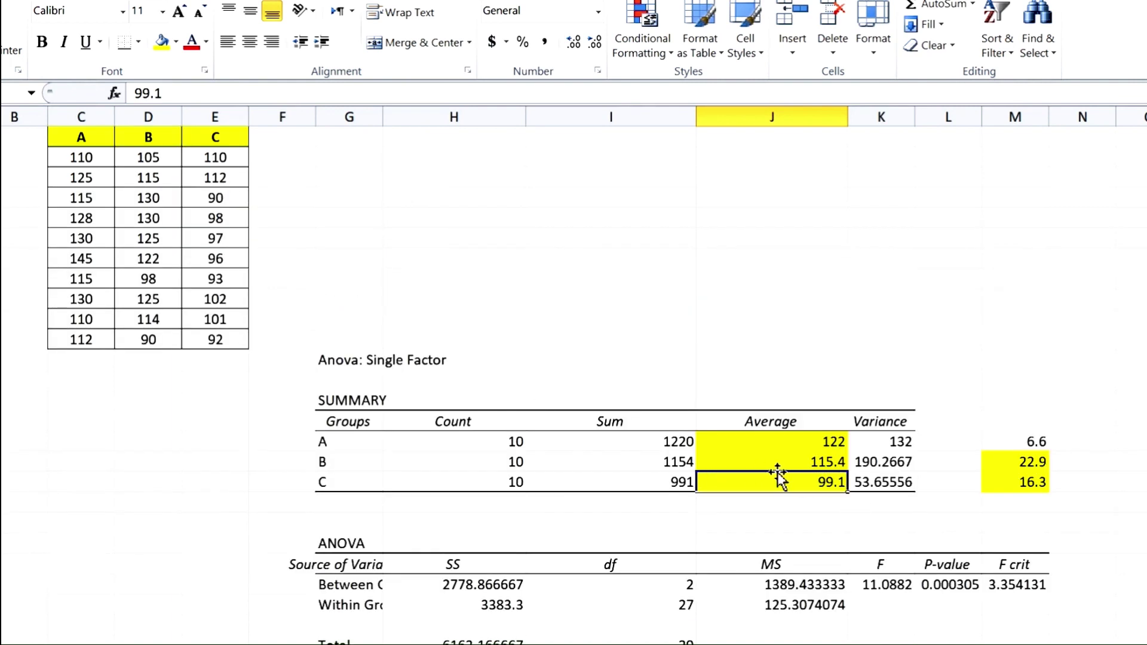
- Highlight the entire group C row of the SUMMARY table, from group name to variance, with a yellow fill
scroll(531, 482, up, 1)
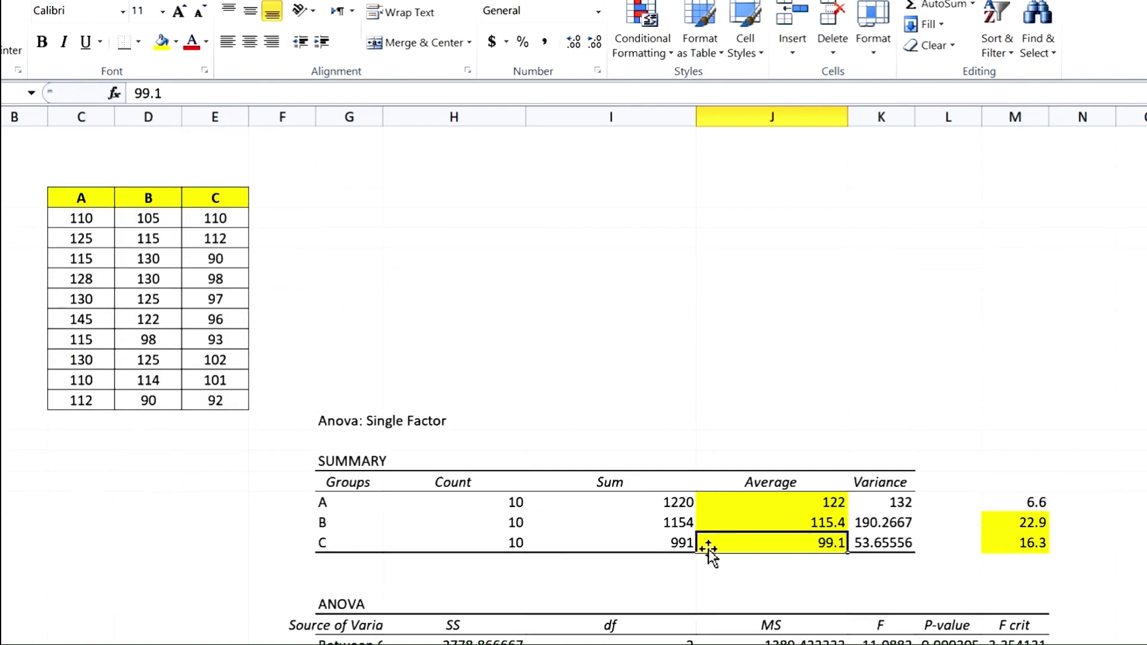
drag(331, 542, 896, 543)
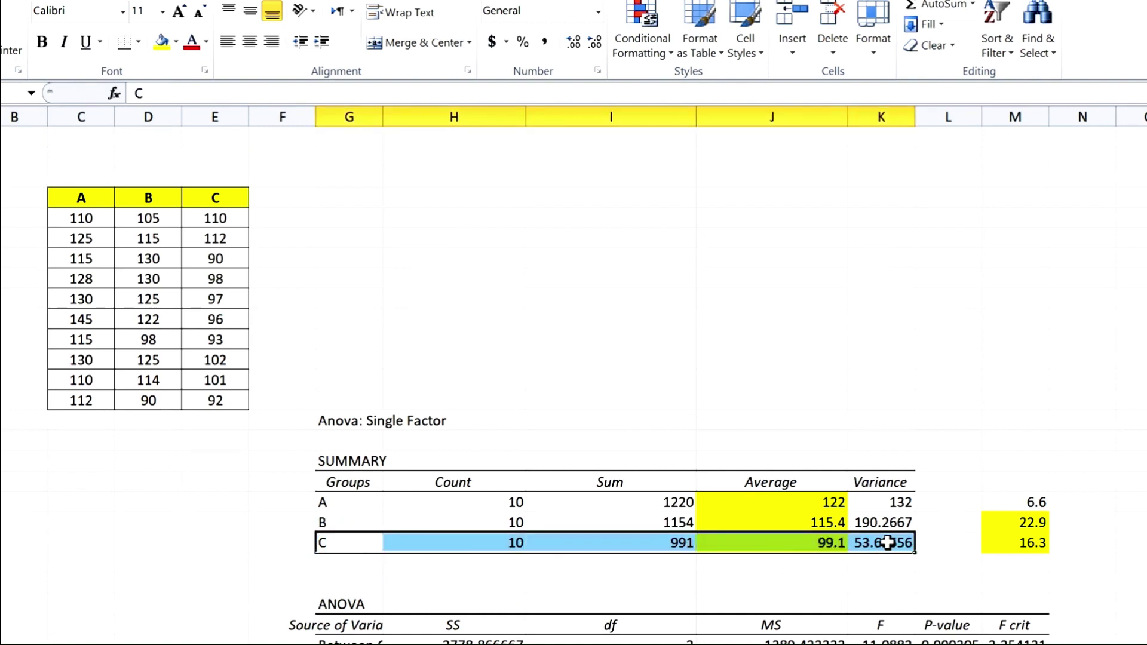
click(160, 42)
click(833, 440)
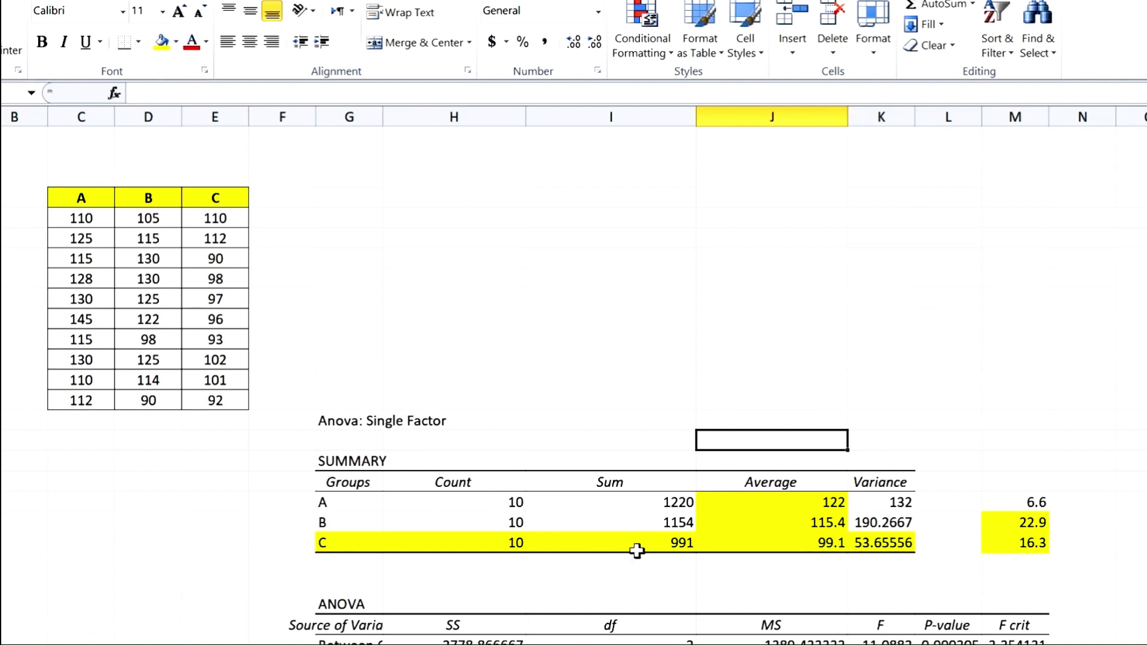
- Fill the whole group C column of the source data table, header and values, with yellow
drag(219, 201, 223, 402)
click(161, 42)
click(440, 331)
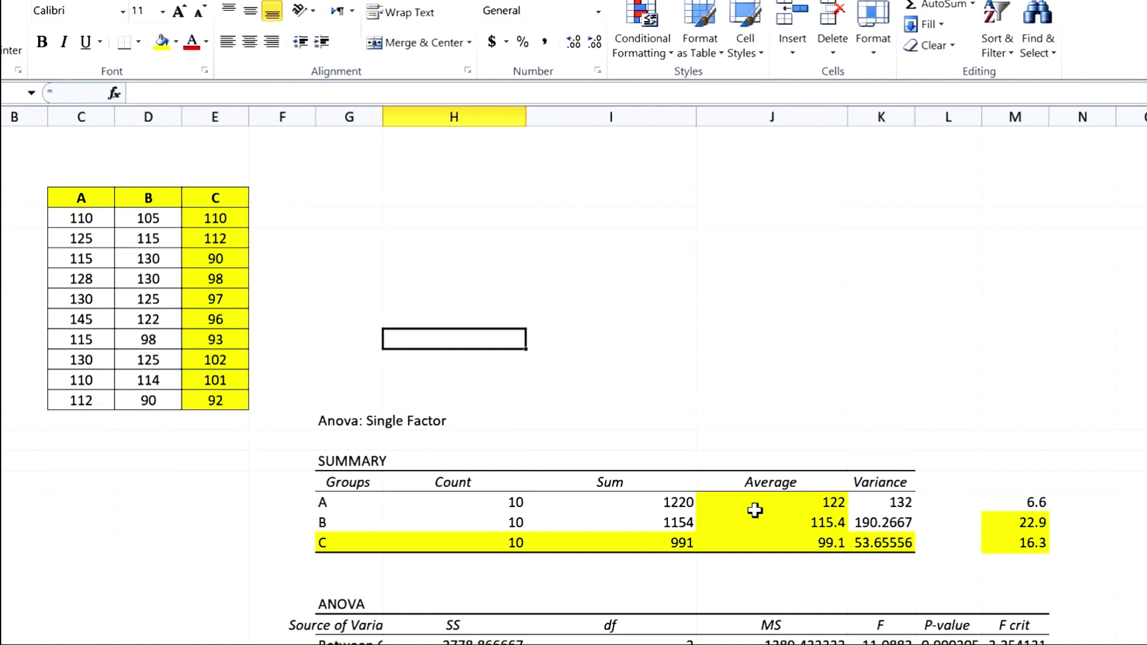
scroll(754, 510, down, 2)
scroll(750, 436, up, 2)
drag(228, 202, 235, 399)
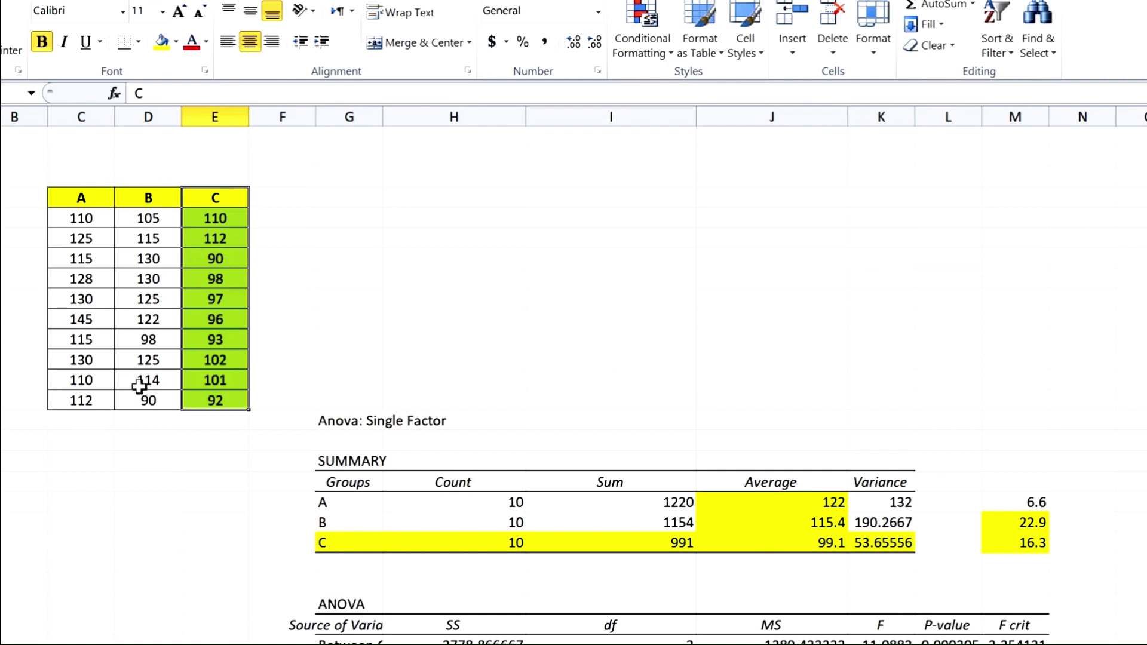
scroll(476, 371, down, 3)
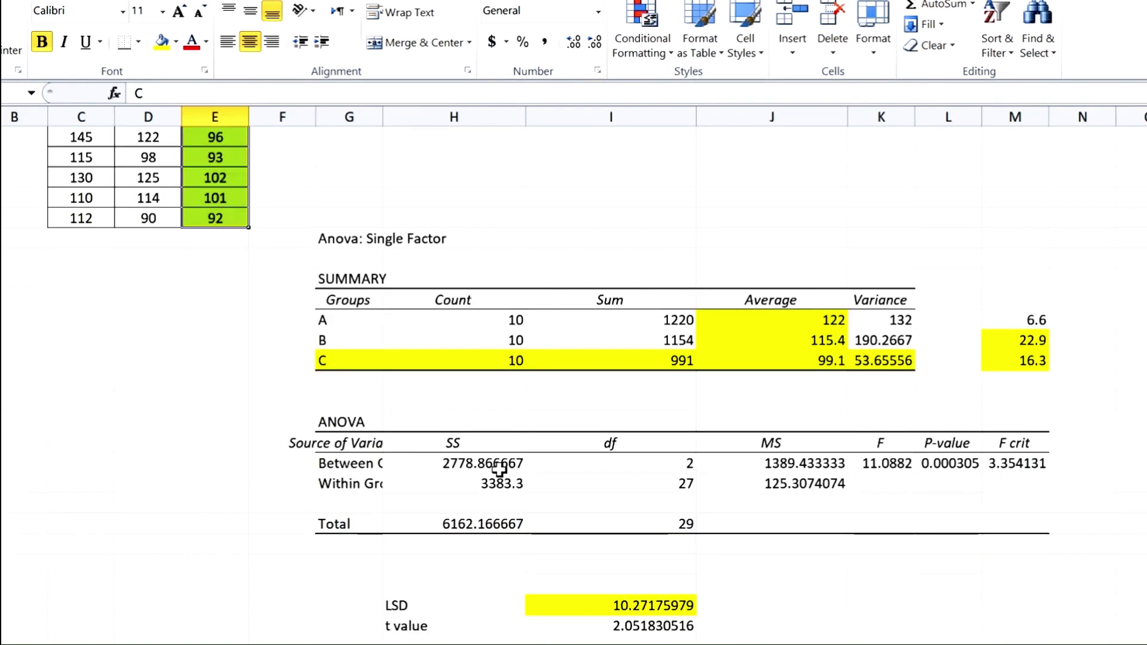